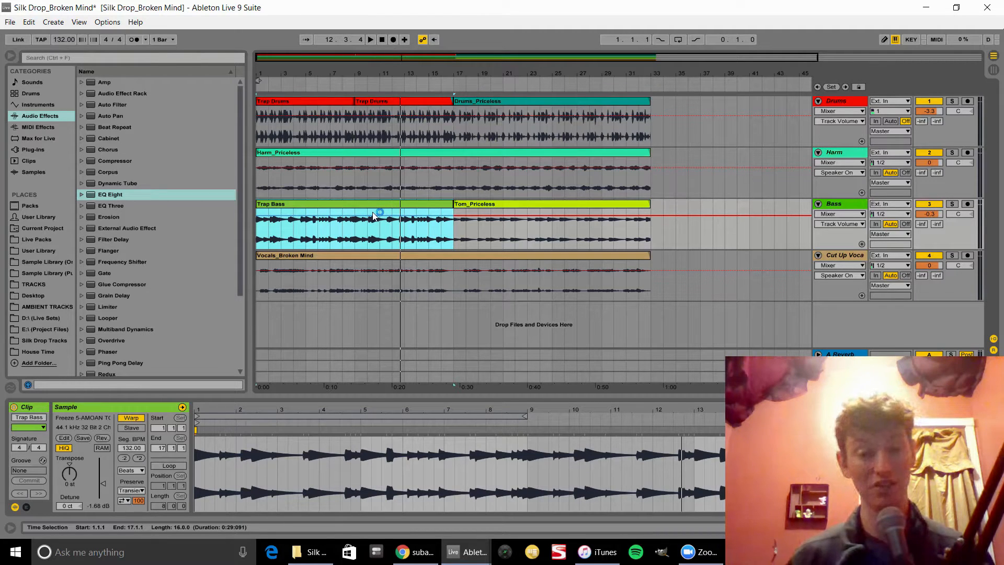
Step: Play back the arrangement, selecting the Tom_Priceless bass clip to audition that section
{"action": "key", "text": "space"}
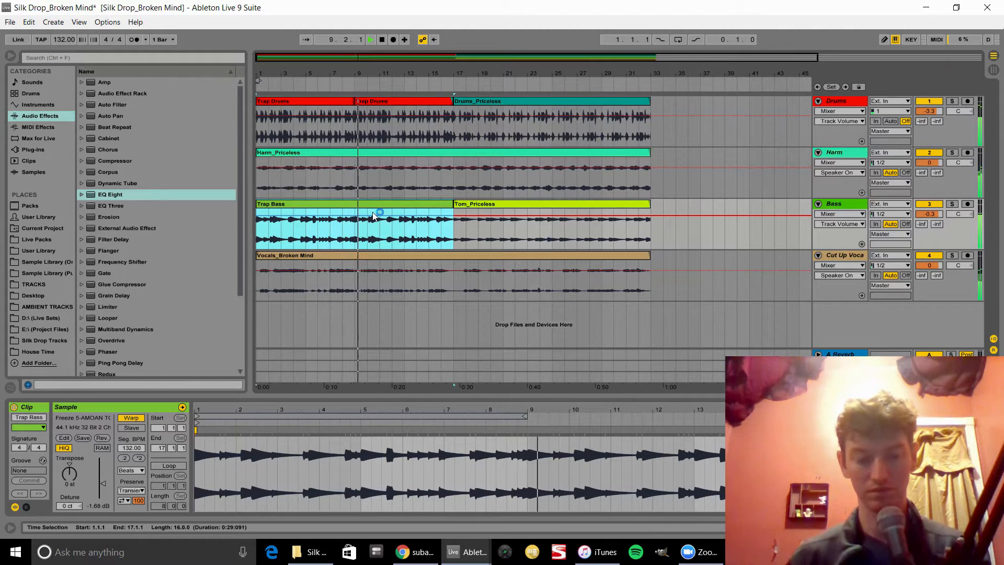
{"action": "left_click", "coordinate": [477, 204]}
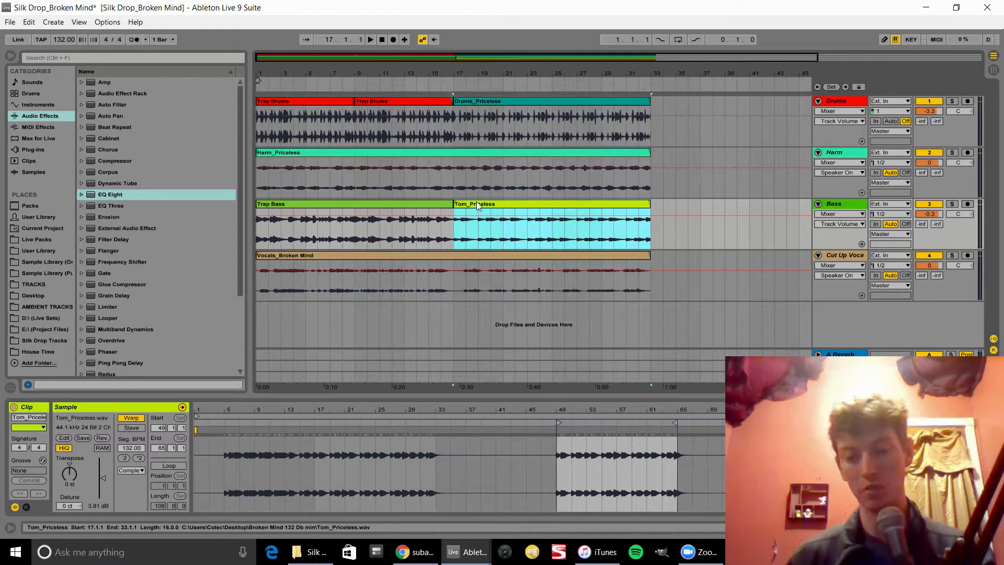
{"action": "key", "text": "space"}
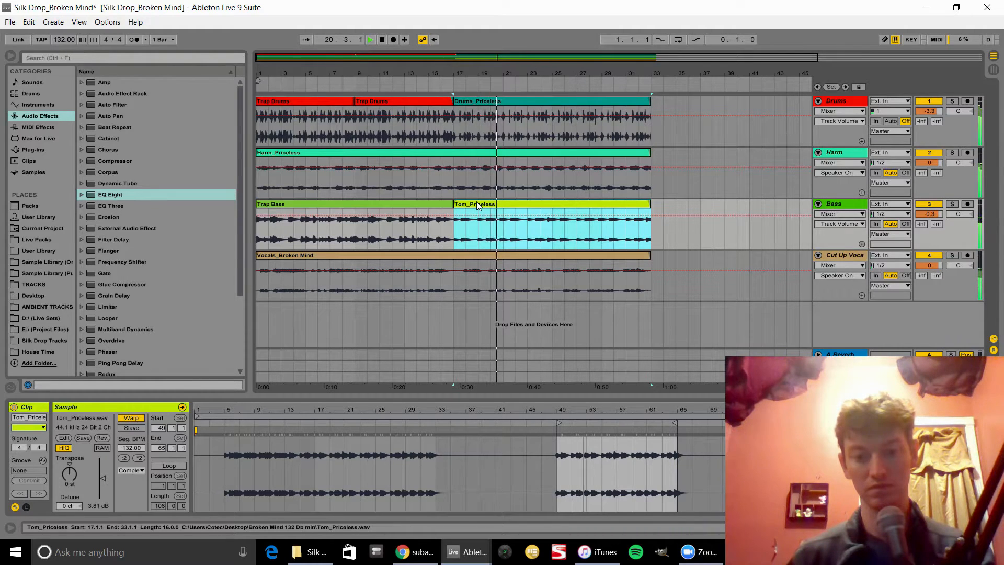
{"action": "key", "text": "space"}
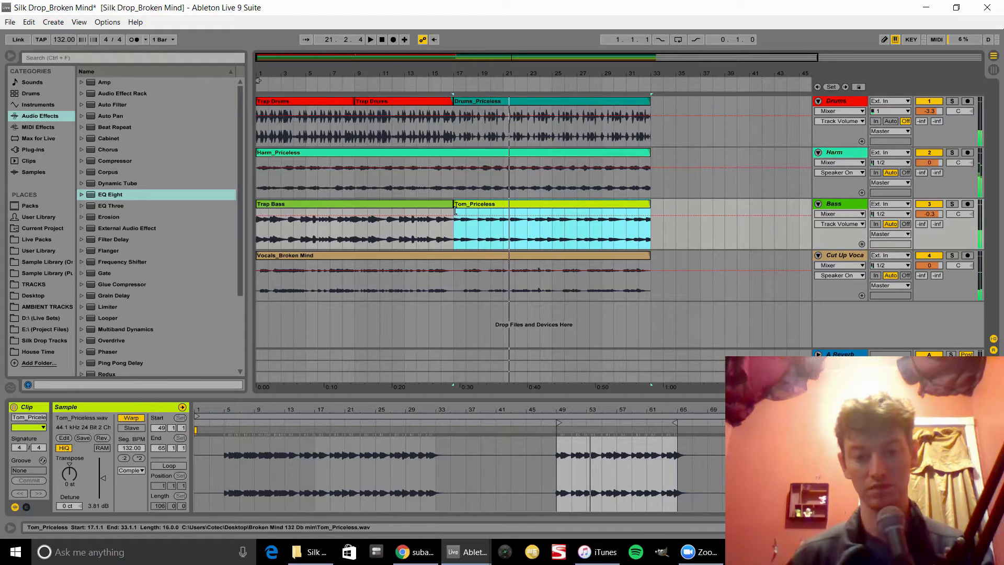
Step: Zoom in on the start of the arrangement and audition the Trap Bass section
{"action": "left_click", "coordinate": [309, 260]}
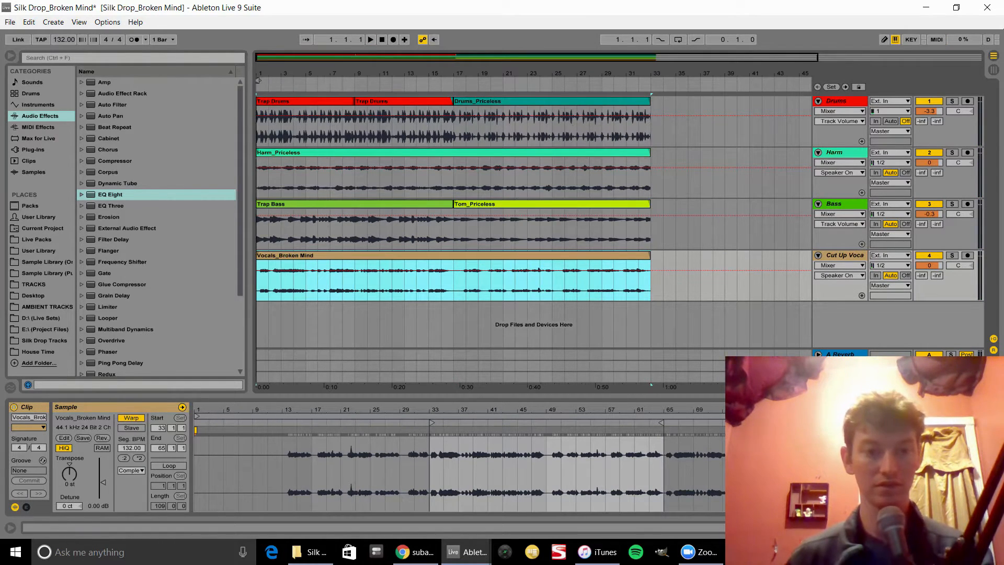
{"action": "left_click_drag", "start_coordinate": [339, 73], "coordinate": [339, 99]}
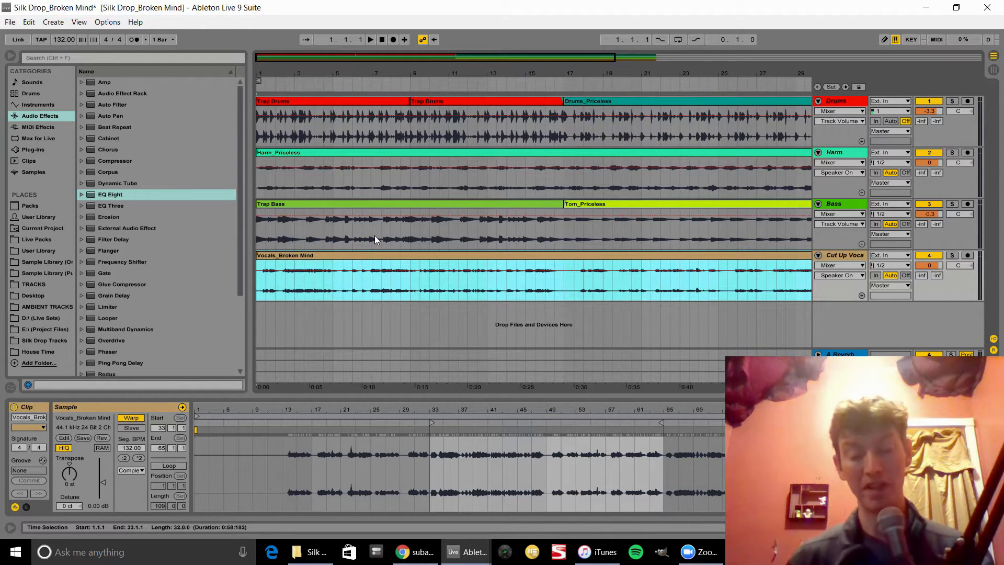
{"action": "left_click", "coordinate": [264, 205]}
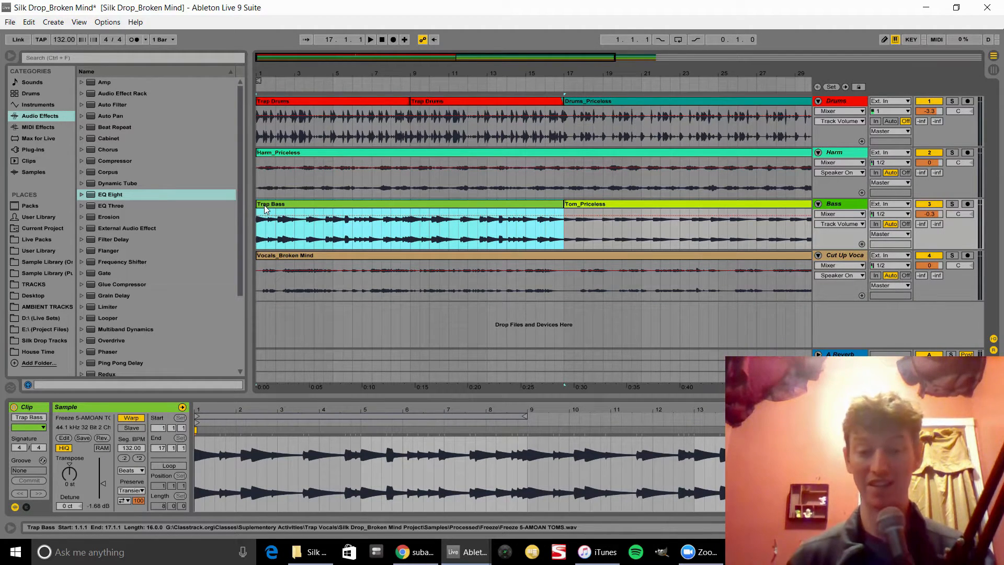
{"action": "key", "text": "space"}
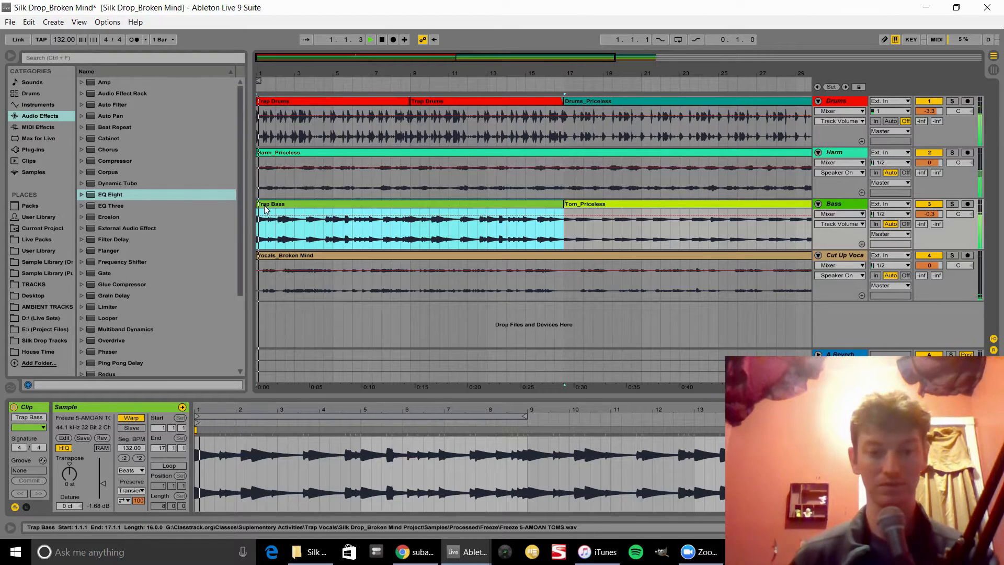
{"action": "left_click_drag", "start_coordinate": [267, 78], "coordinate": [267, 122]}
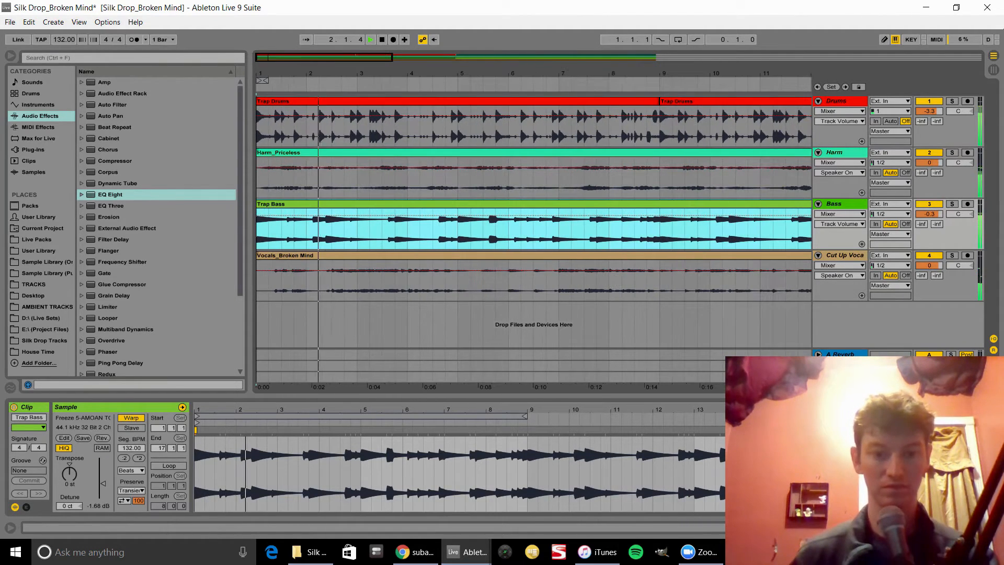
{"action": "key", "text": "space"}
{"action": "left_click_drag", "start_coordinate": [267, 78], "coordinate": [267, 130]}
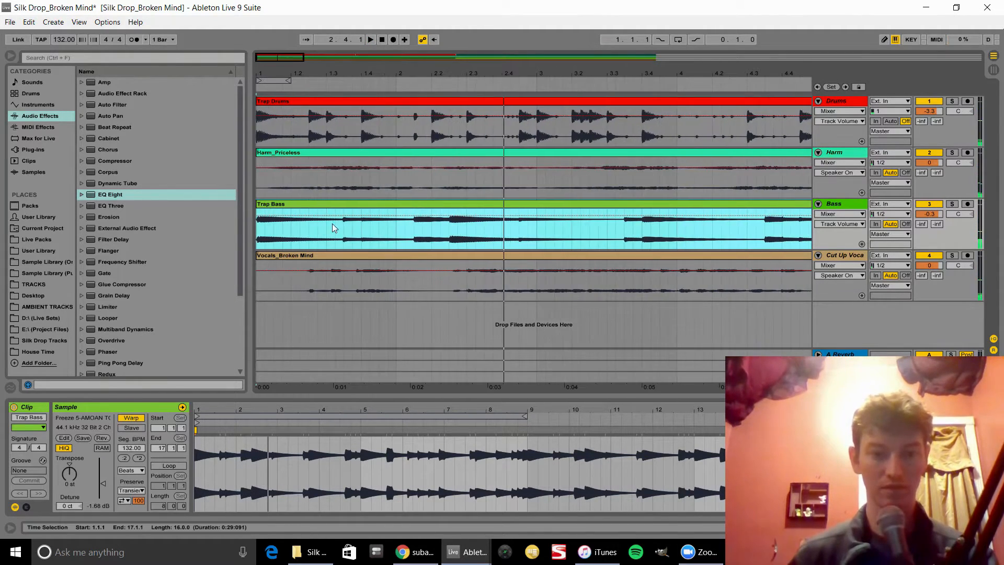
Step: Insert two new audio tracks below the Cut Up Vocals track
{"action": "left_click_drag", "start_coordinate": [309, 283], "coordinate": [244, 284]}
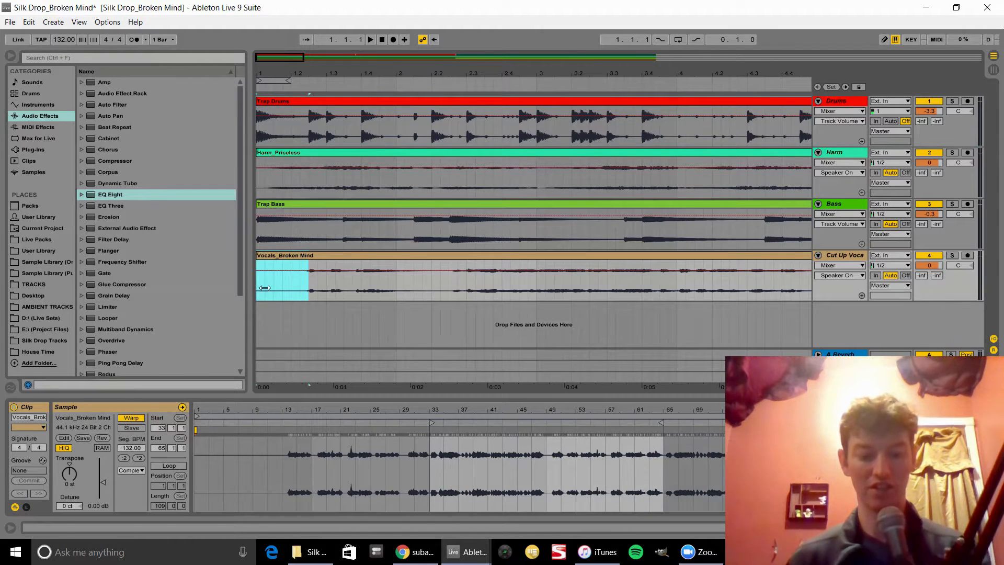
{"action": "right_click", "coordinate": [844, 254]}
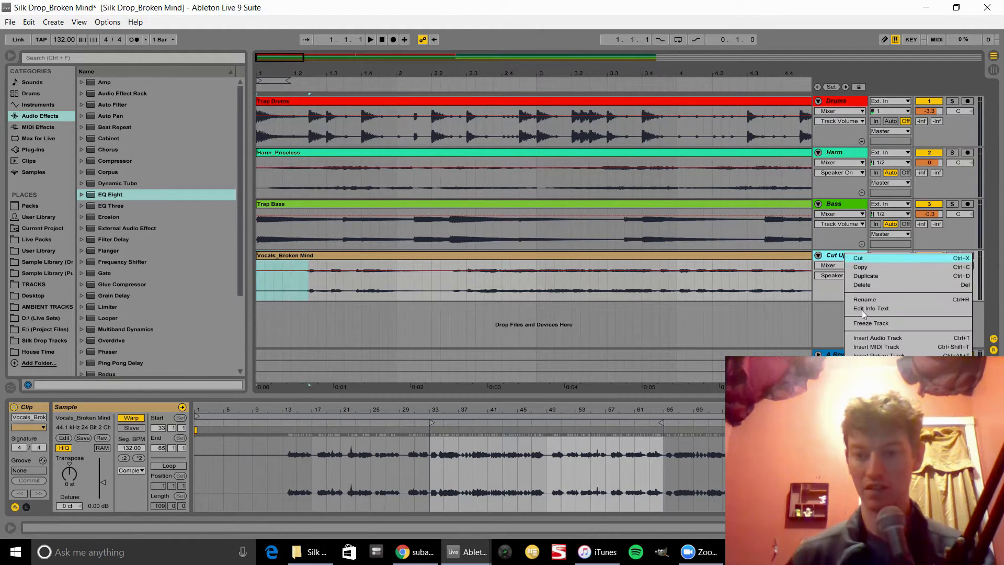
{"action": "left_click", "coordinate": [870, 339]}
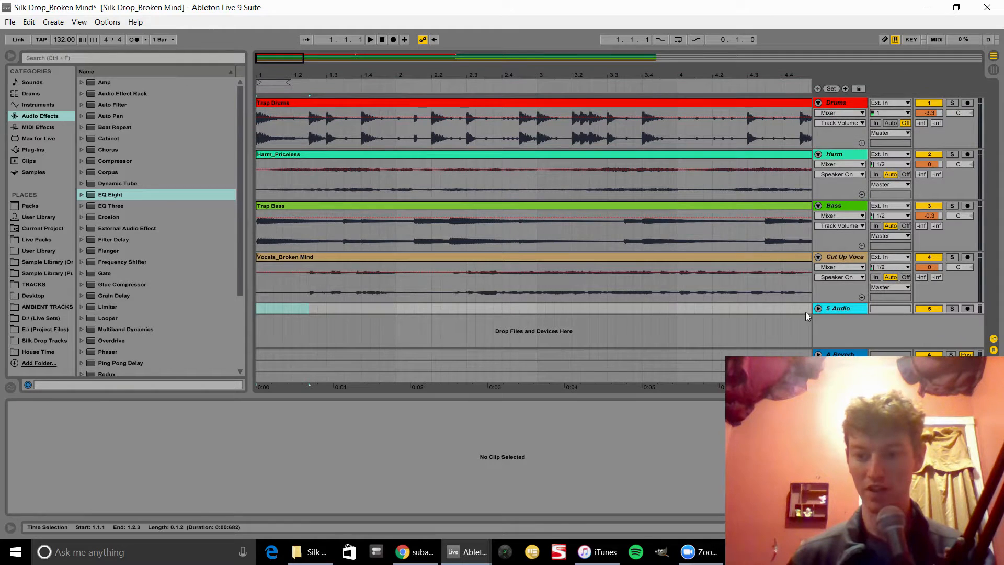
{"action": "left_click", "coordinate": [819, 308]}
{"action": "right_click", "coordinate": [846, 301]}
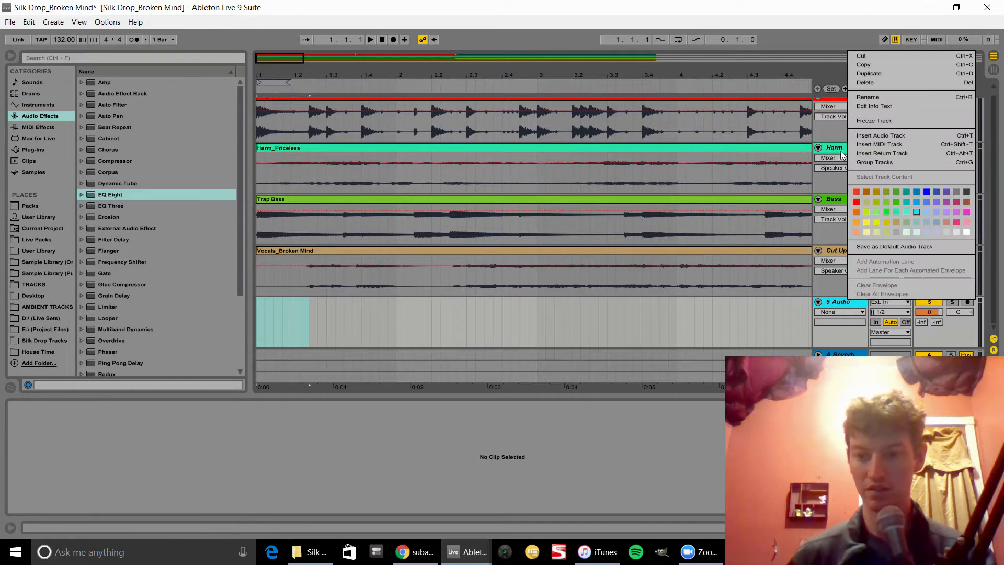
{"action": "left_click", "coordinate": [884, 135]}
Step: Split a one-bar piece of the vocal clip from 1.2.3 to 2.2.3 and move it to the start of track 5 Audio
{"action": "left_click", "coordinate": [306, 264]}
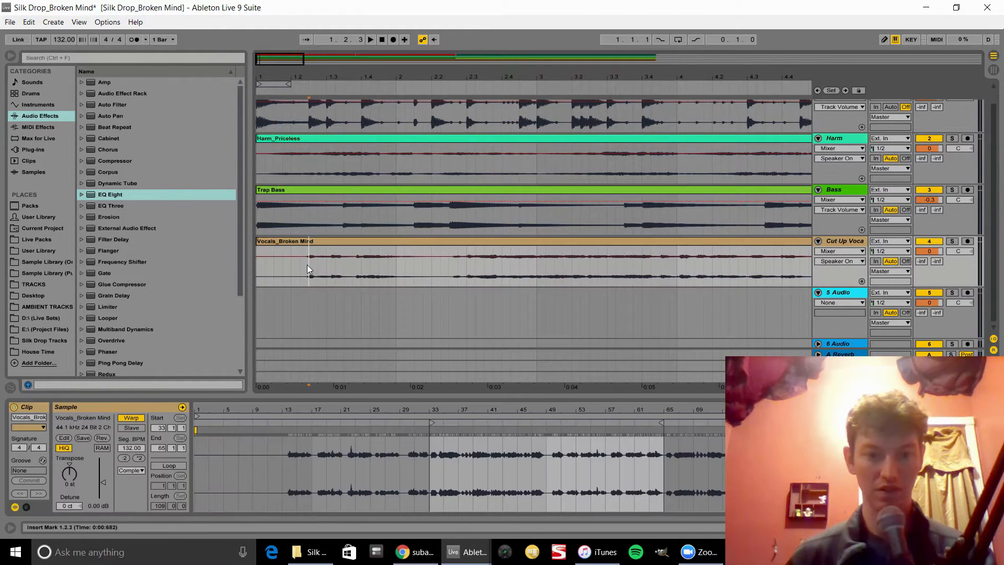
{"action": "key", "text": "ctrl+e"}
{"action": "left_click_drag", "start_coordinate": [307, 265], "coordinate": [450, 268]}
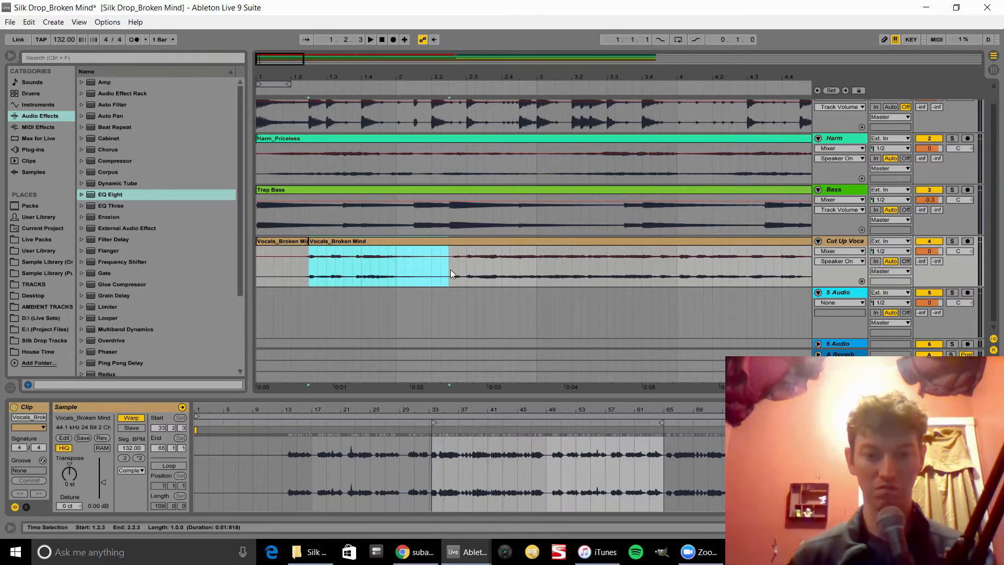
{"action": "key", "text": "ctrl+e"}
{"action": "left_click_drag", "start_coordinate": [382, 278], "coordinate": [256, 303]}
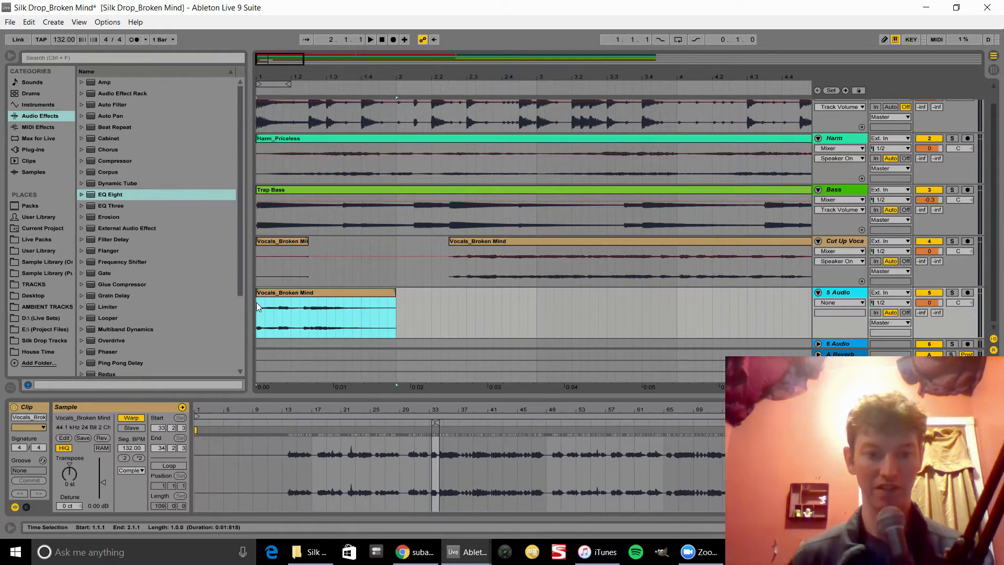
Step: Trim the vocal chunk on 5 Audio to a length of 0.2.2 and place a copy at bar 2
{"action": "key", "text": "space"}
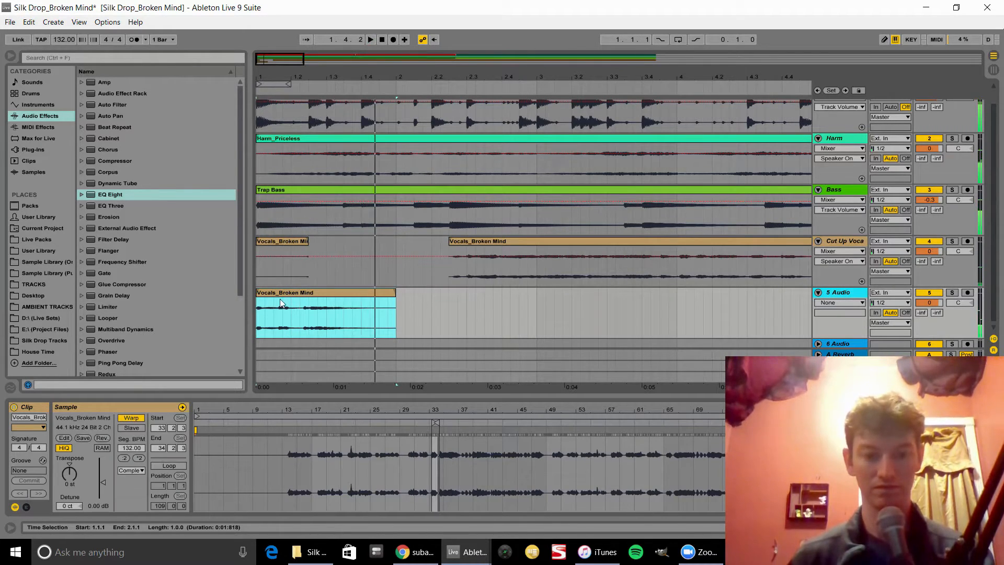
{"action": "mouse_move", "coordinate": [257, 293]}
{"action": "left_mouse_down"}
{"action": "mouse_move", "coordinate": [312, 292]}
{"action": "mouse_move", "coordinate": [271, 299]}
{"action": "left_mouse_up"}
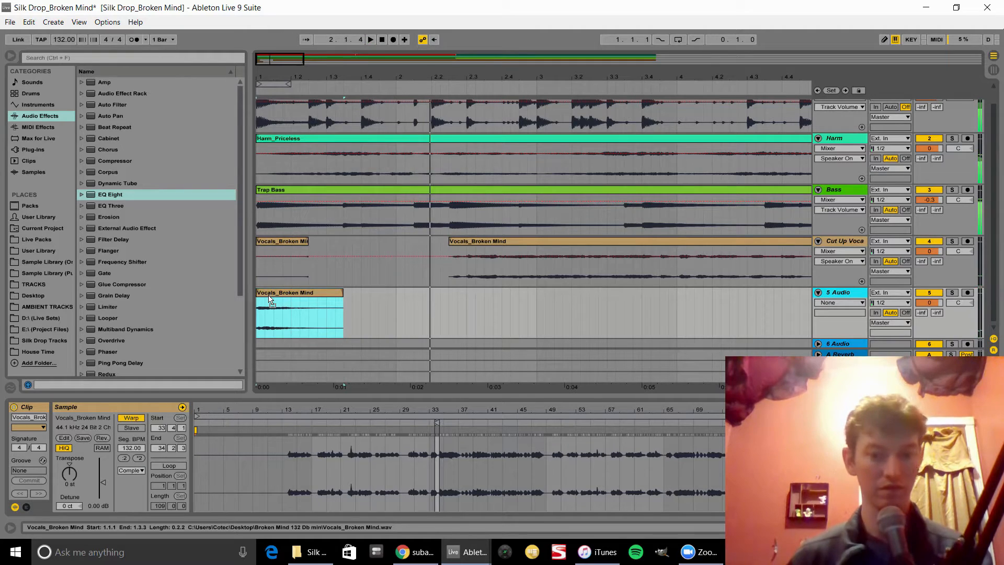
{"action": "left_click_drag", "start_coordinate": [270, 295], "coordinate": [414, 305]}
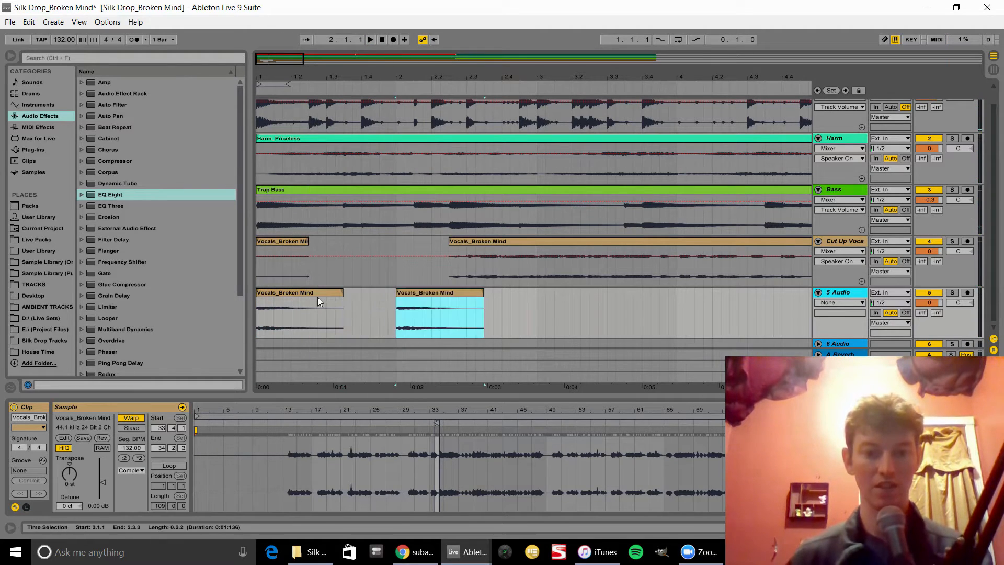
Step: Copy the vocal chunk to bar 3 on 5 Audio and play the result
{"action": "left_click", "coordinate": [308, 292]}
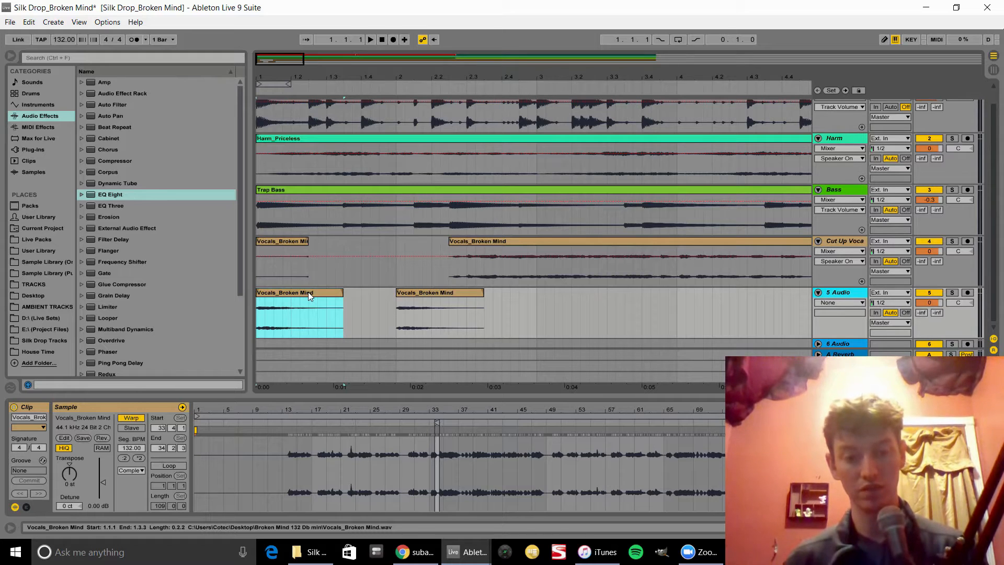
{"action": "left_click_drag", "start_coordinate": [308, 292], "coordinate": [589, 325]}
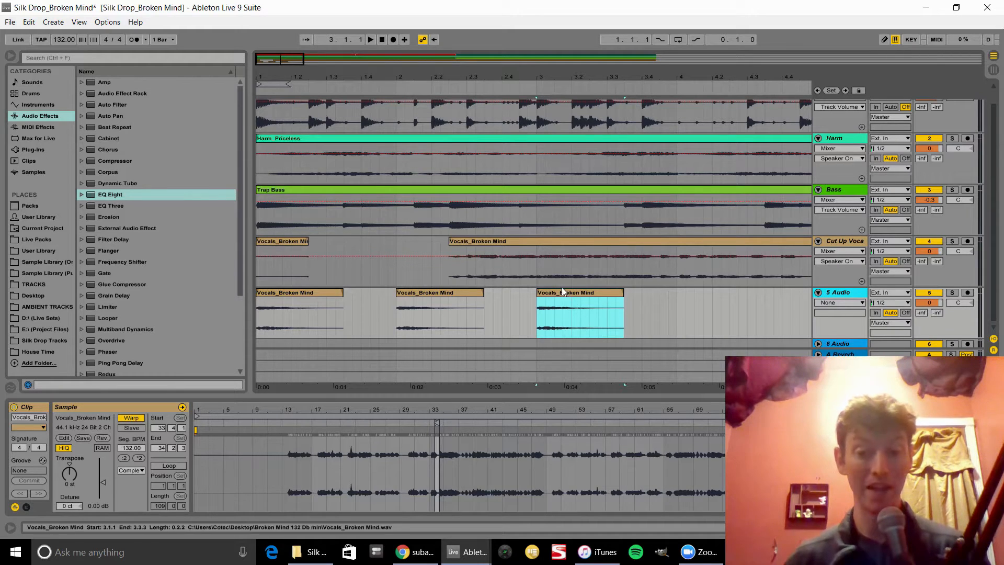
{"action": "left_click", "coordinate": [283, 293]}
{"action": "key", "text": "space"}
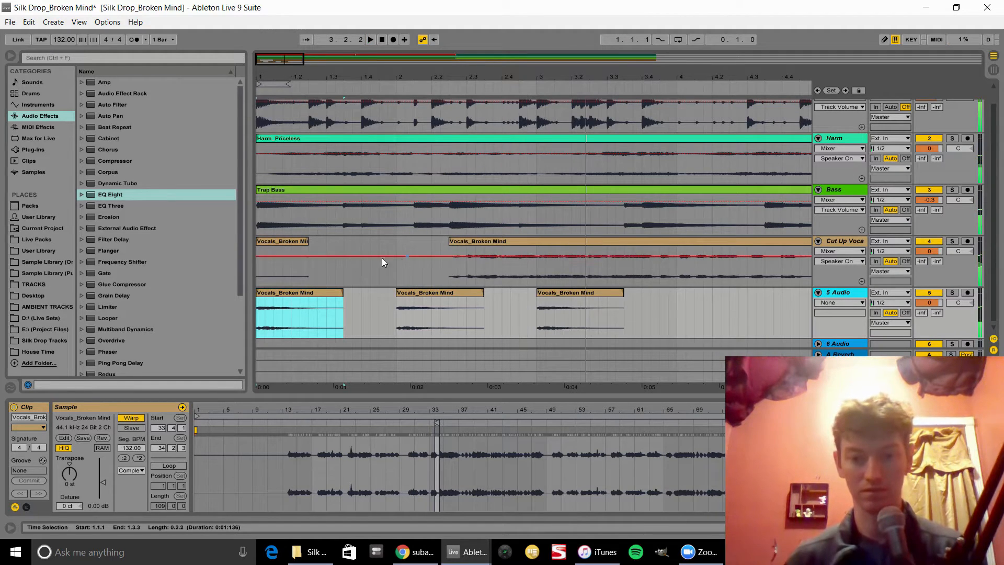
Step: Place another copy of the vocal chunk overlapping the bar 2 copy on 5 Audio and audition it
{"action": "left_click", "coordinate": [283, 245]}
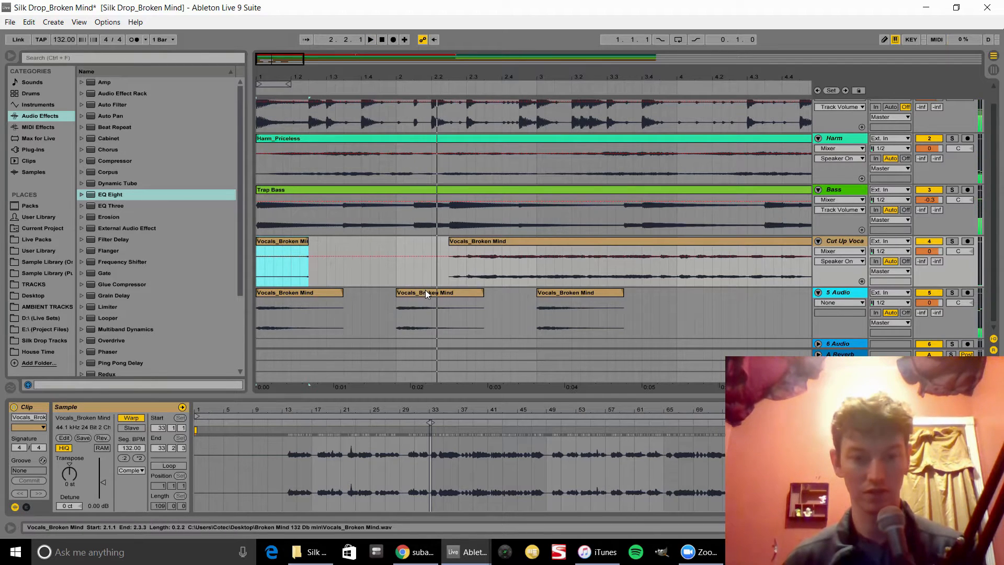
{"action": "left_click_drag", "start_coordinate": [425, 290], "coordinate": [474, 307]}
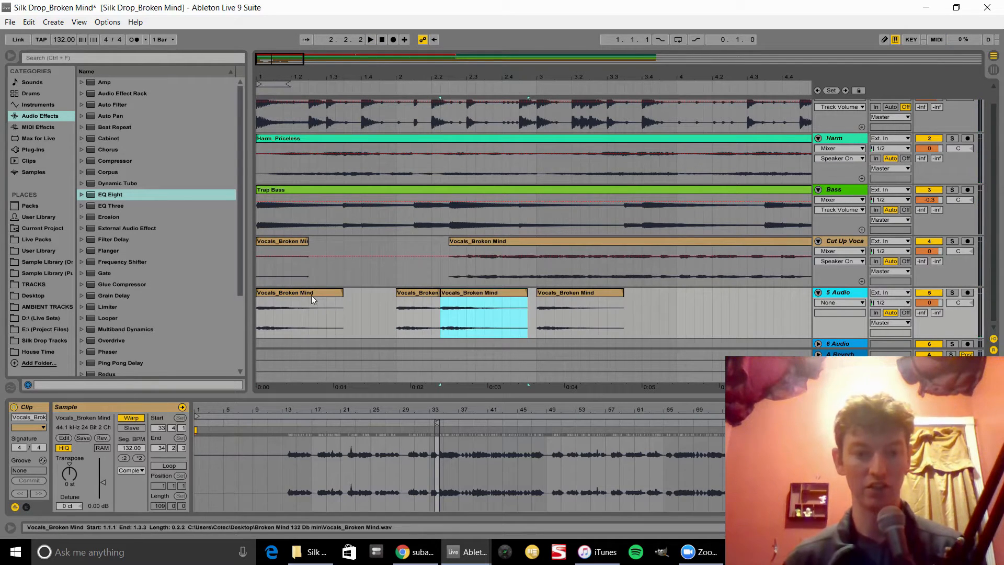
{"action": "left_click", "coordinate": [312, 295]}
{"action": "key", "text": "space"}
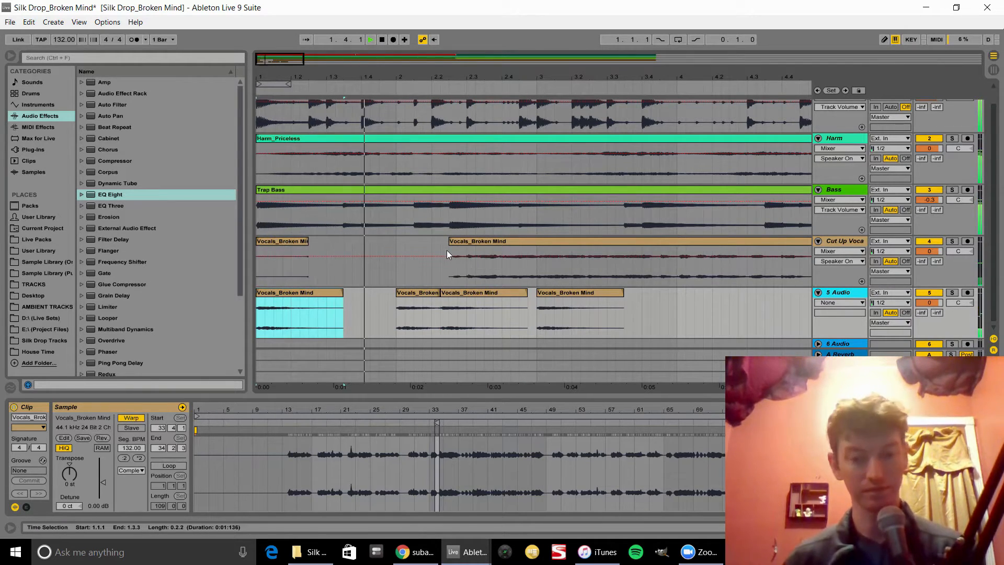
{"action": "key", "text": "space"}
Step: Move the long vocal clip on Cut Up Vocals to start at bar 3 and nudge the overlapping chunk to 2.2.3
{"action": "left_click_drag", "start_coordinate": [453, 243], "coordinate": [520, 244]}
{"action": "left_click", "coordinate": [316, 292]}
{"action": "key", "text": "space"}
{"action": "left_click_drag", "start_coordinate": [454, 296], "coordinate": [461, 298]}
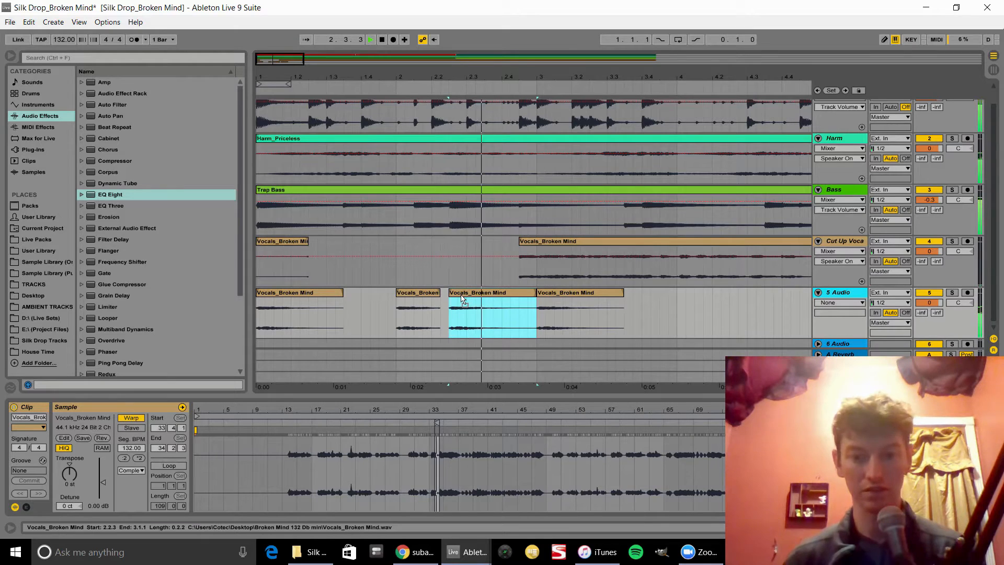
{"action": "left_click_drag", "start_coordinate": [522, 244], "coordinate": [537, 248]}
{"action": "key", "text": "space"}
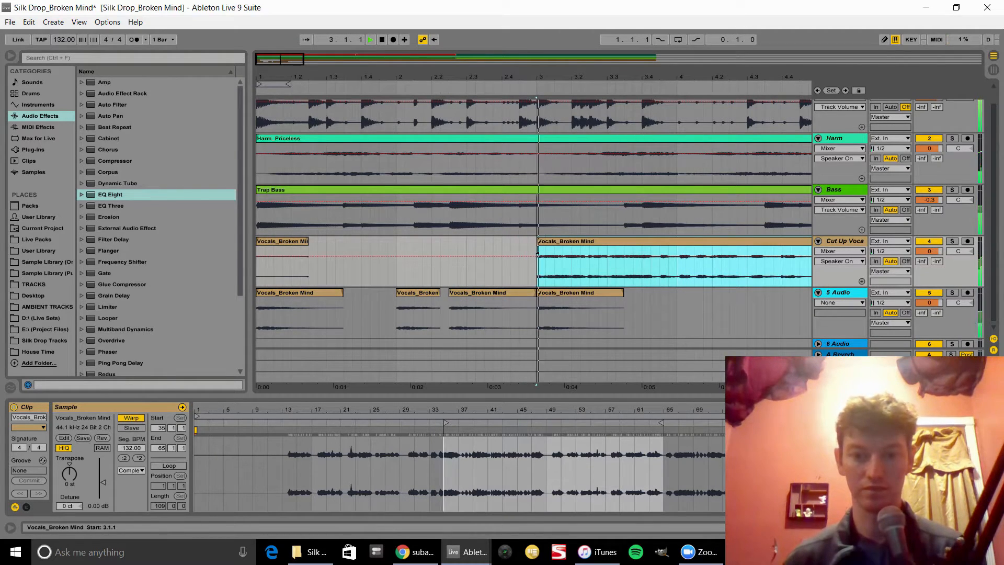
Step: Deactivate the vocal chunk at bar 3 on the 5 Audio track
{"action": "left_click", "coordinate": [568, 292]}
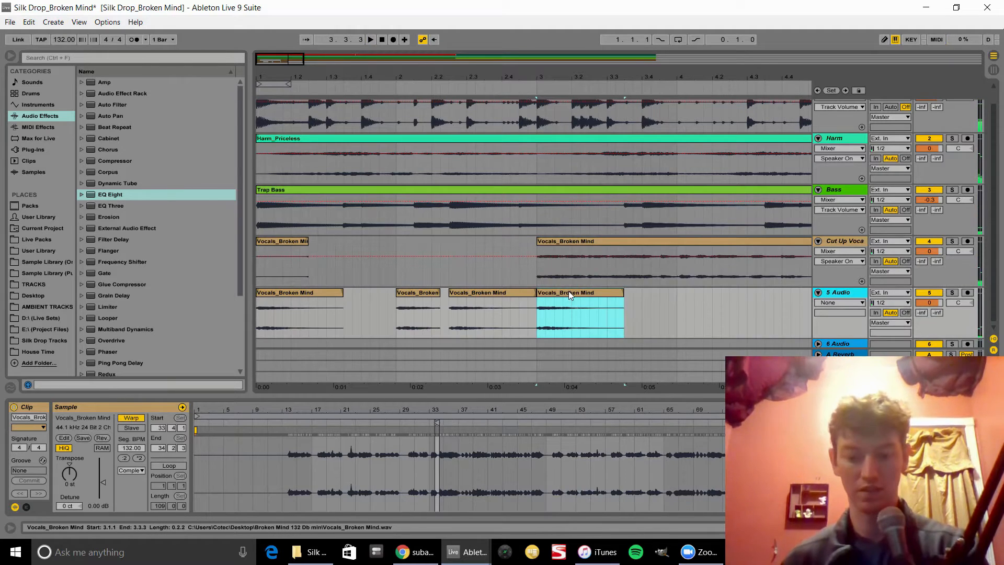
{"action": "key", "text": "0"}
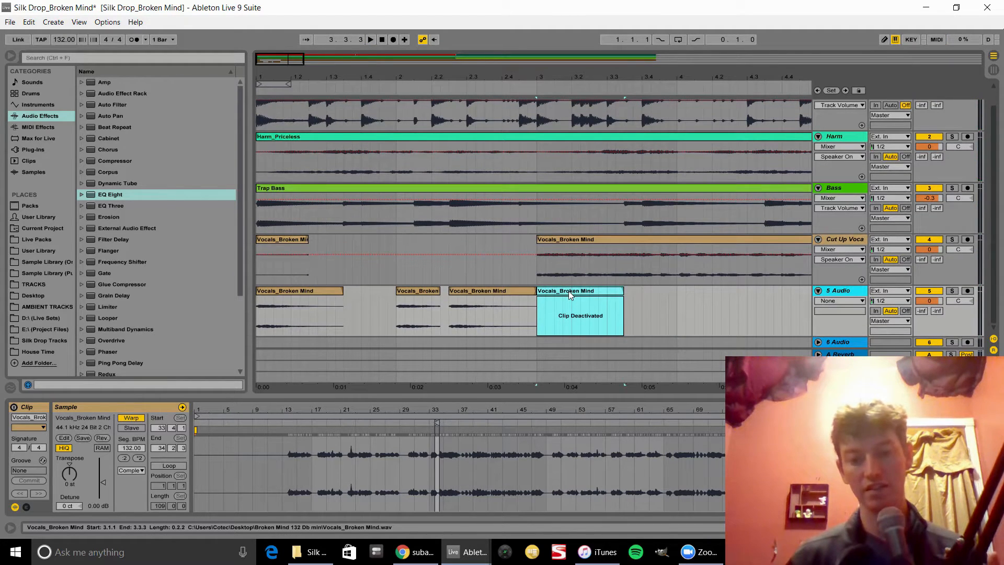
{"action": "key", "text": "0"}
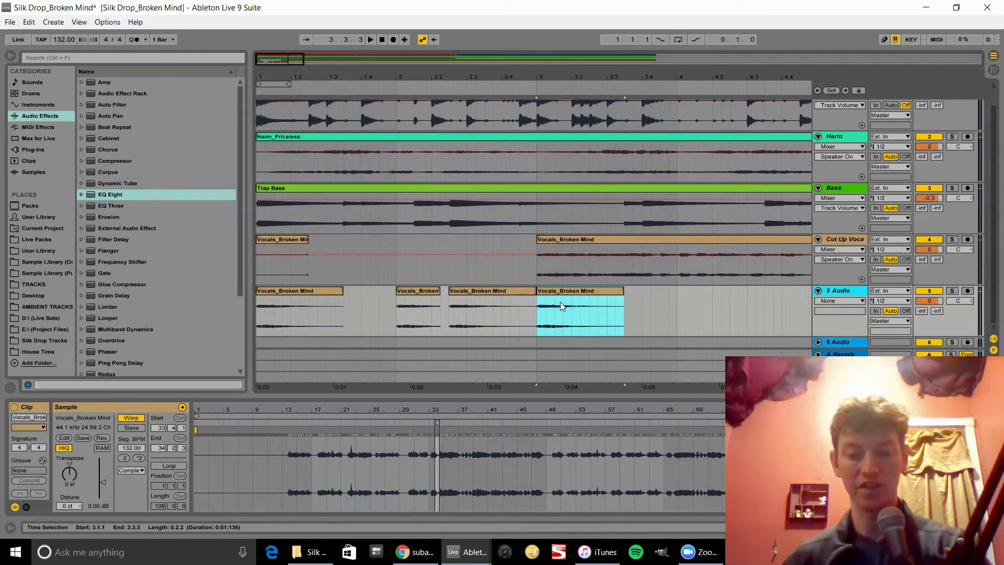
{"action": "left_click", "coordinate": [591, 290]}
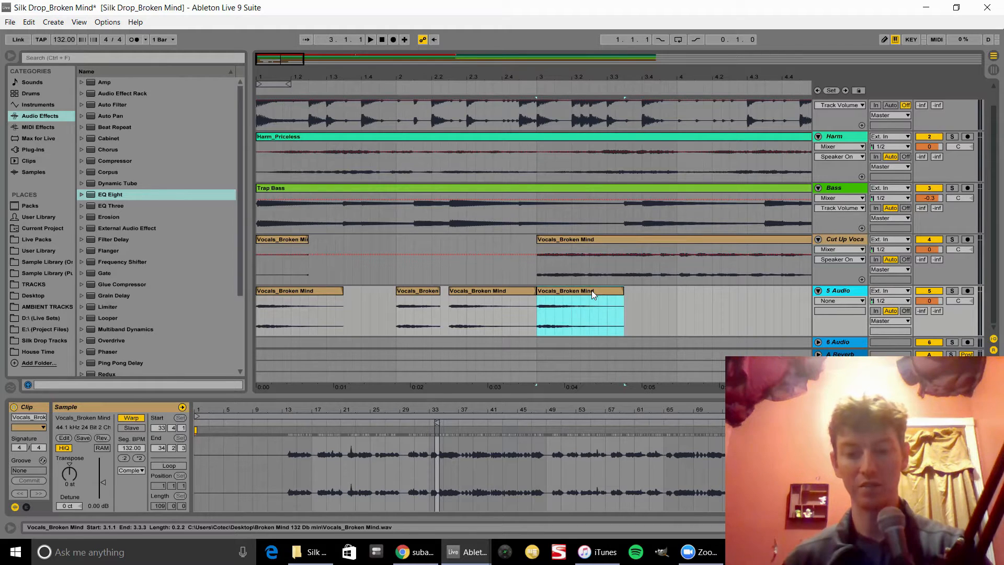
{"action": "key", "text": "0"}
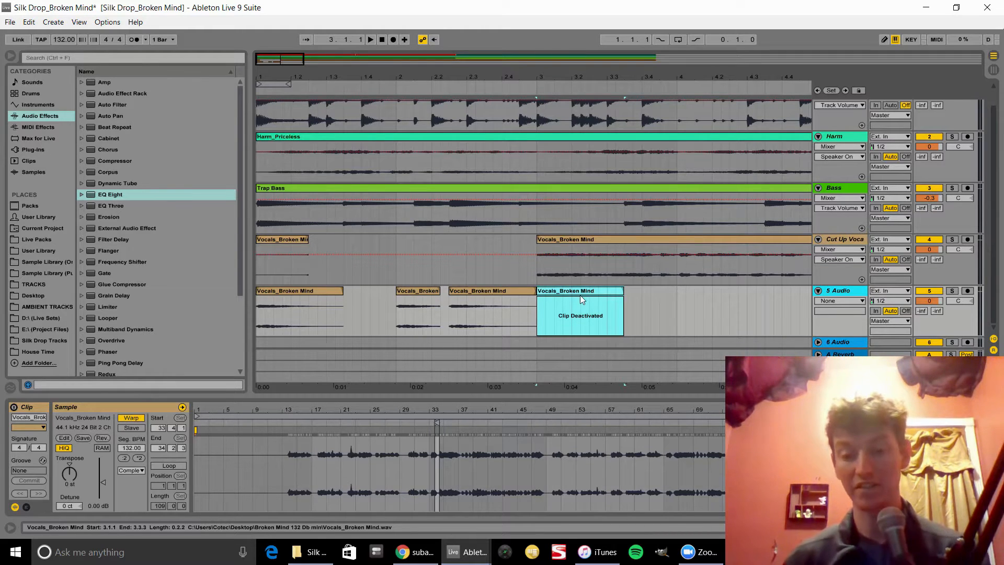
Step: Expand the 6 Audio track and play the arrangement from bar 2
{"action": "left_click", "coordinate": [818, 342]}
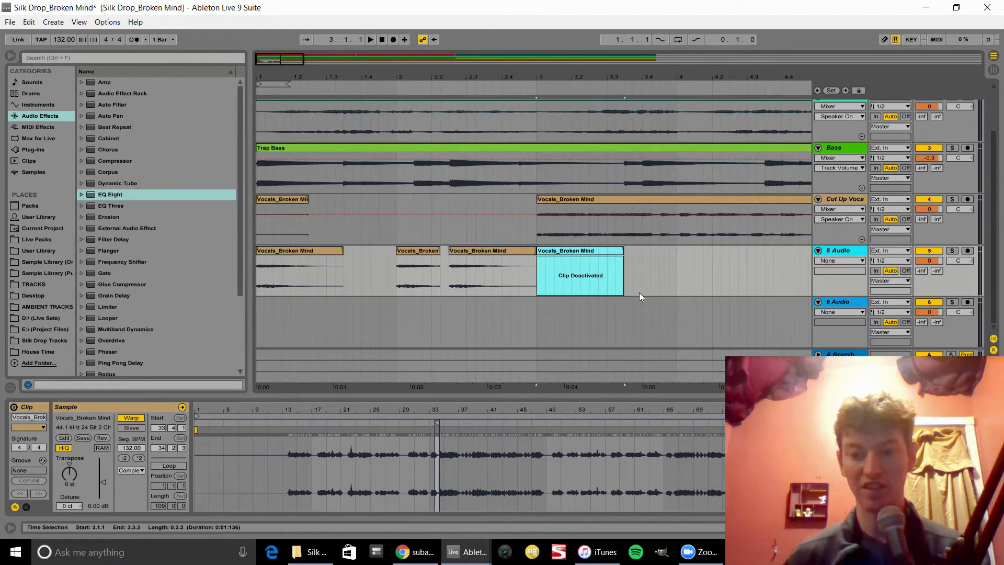
{"action": "left_click", "coordinate": [395, 232]}
{"action": "key", "text": "space"}
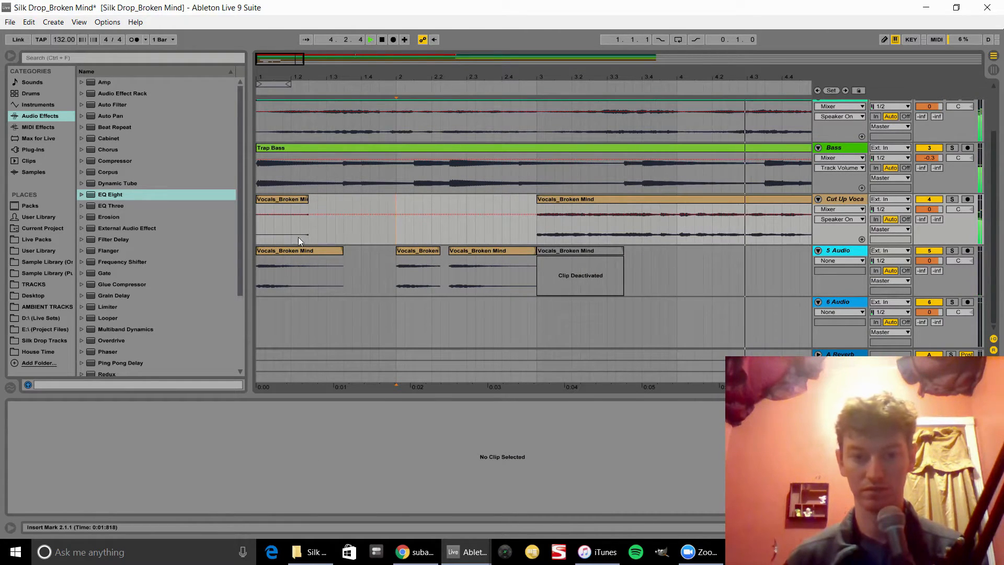
Step: Split the long vocal clip on Cut Up Vocals at bar 5 and move its bar 3–5 section onto the 6 Audio track
{"action": "left_click", "coordinate": [298, 250]}
{"action": "key", "text": "space"}
{"action": "key", "text": "space"}
{"action": "left_click", "coordinate": [582, 201]}
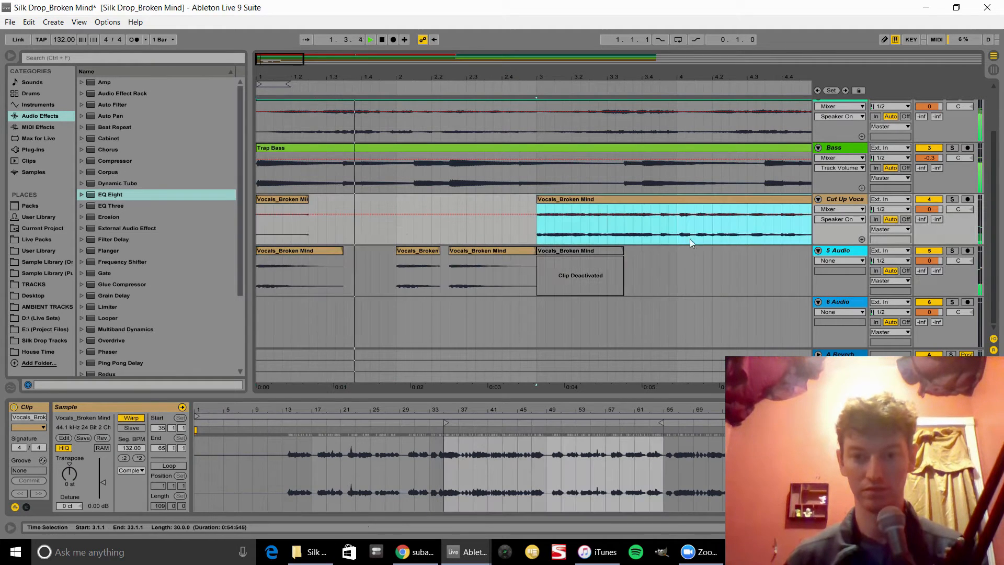
{"action": "left_click", "coordinate": [676, 235]}
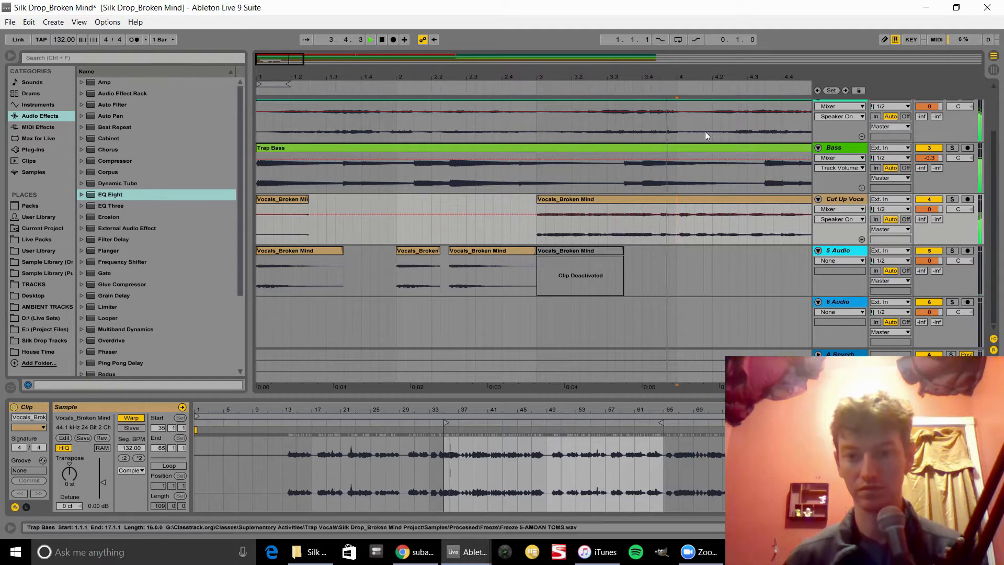
{"action": "left_click_drag", "start_coordinate": [687, 79], "coordinate": [560, 69]}
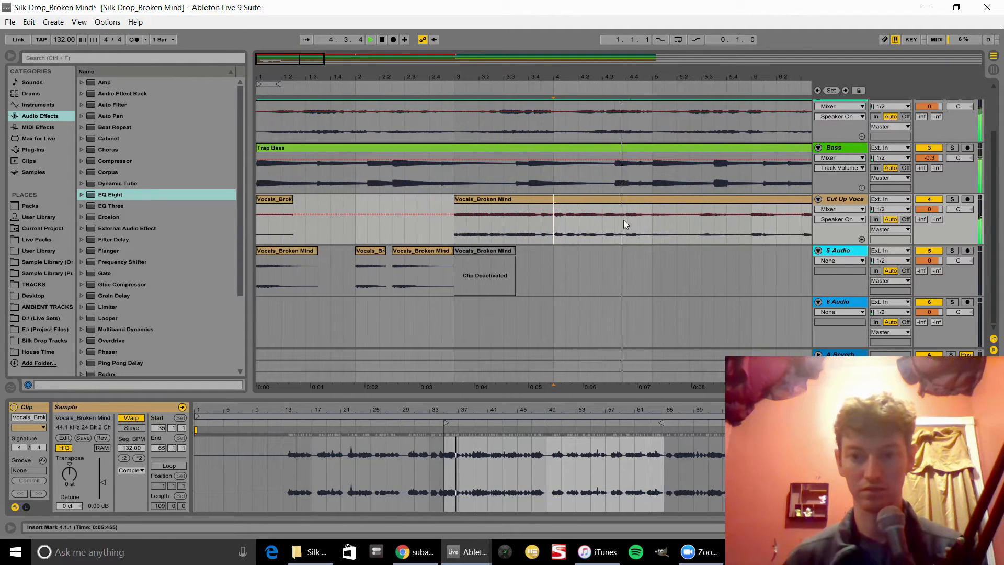
{"action": "left_click", "coordinate": [652, 232]}
{"action": "key", "text": "space"}
{"action": "key", "text": "ctrl+e"}
{"action": "left_click", "coordinate": [592, 203]}
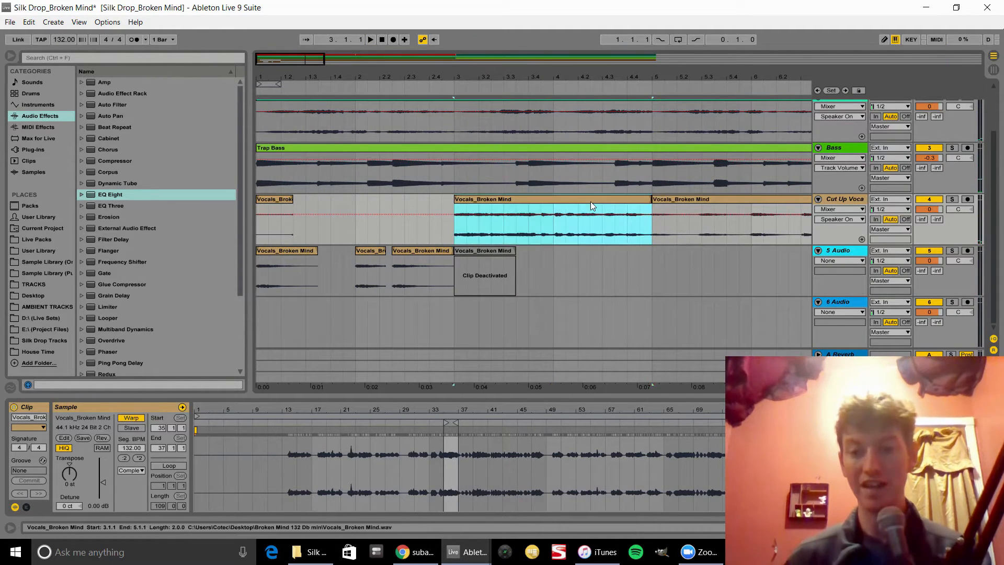
{"action": "left_click_drag", "start_coordinate": [591, 202], "coordinate": [594, 327]}
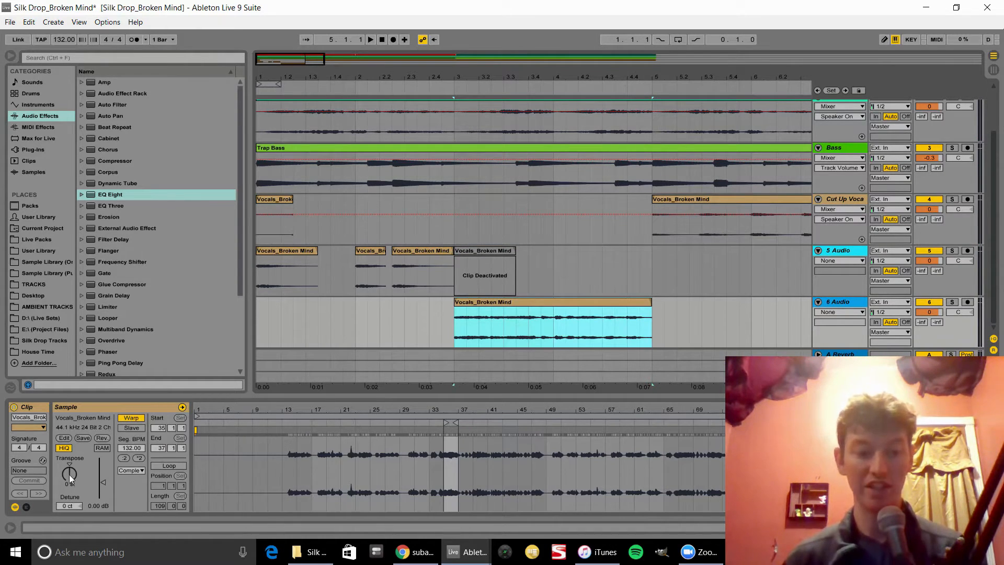
Step: Transpose the moved vocal clip down to -12 semitones and audition it
{"action": "left_click_drag", "start_coordinate": [69, 474], "coordinate": [69, 478]}
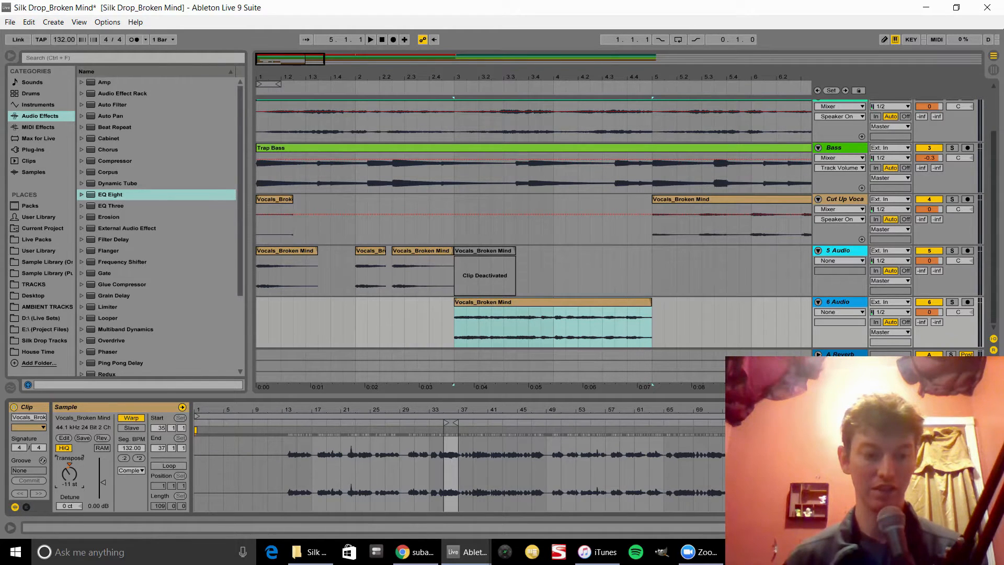
{"action": "key", "text": "space"}
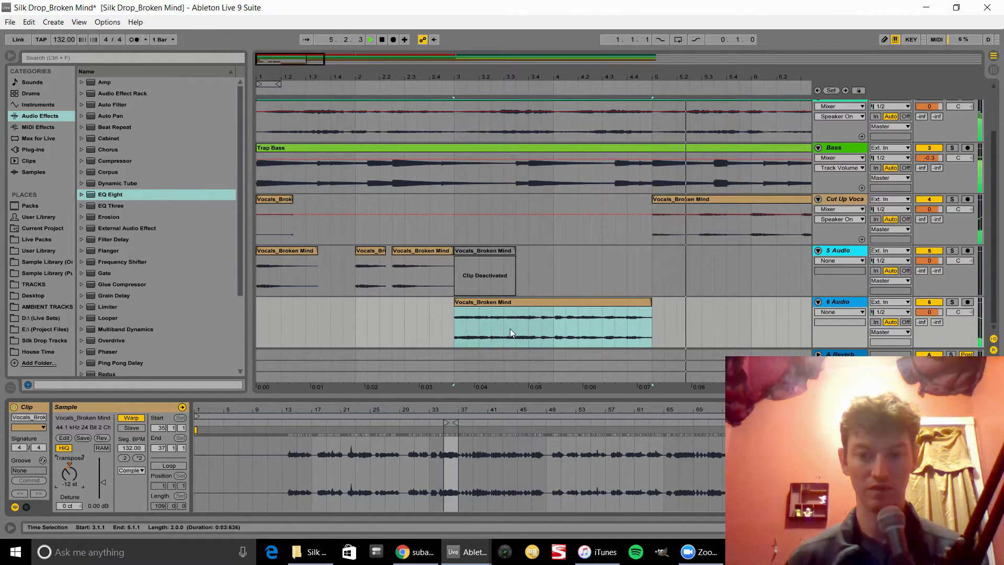
{"action": "key", "text": "space"}
{"action": "left_click", "coordinate": [342, 312]}
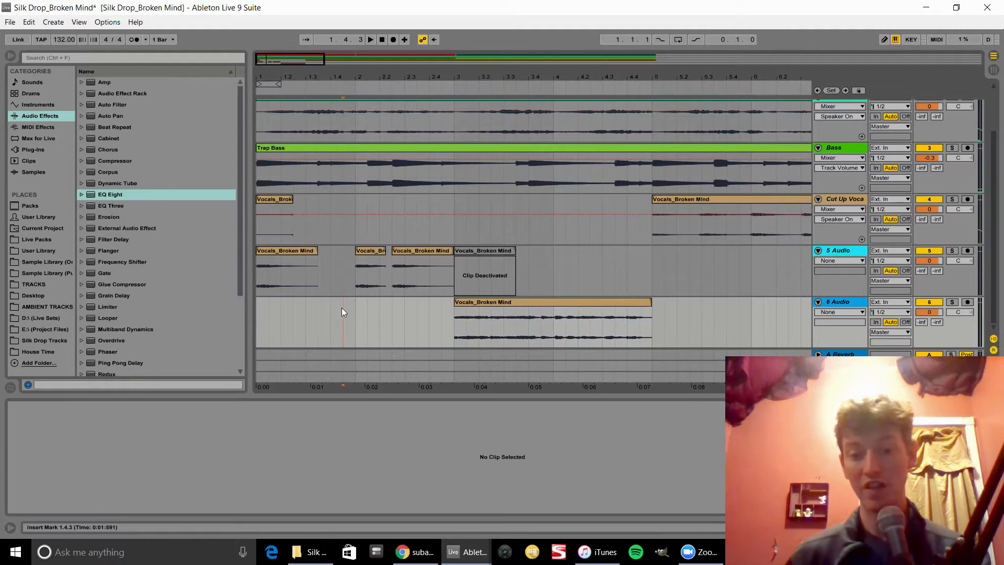
{"action": "key", "text": "space"}
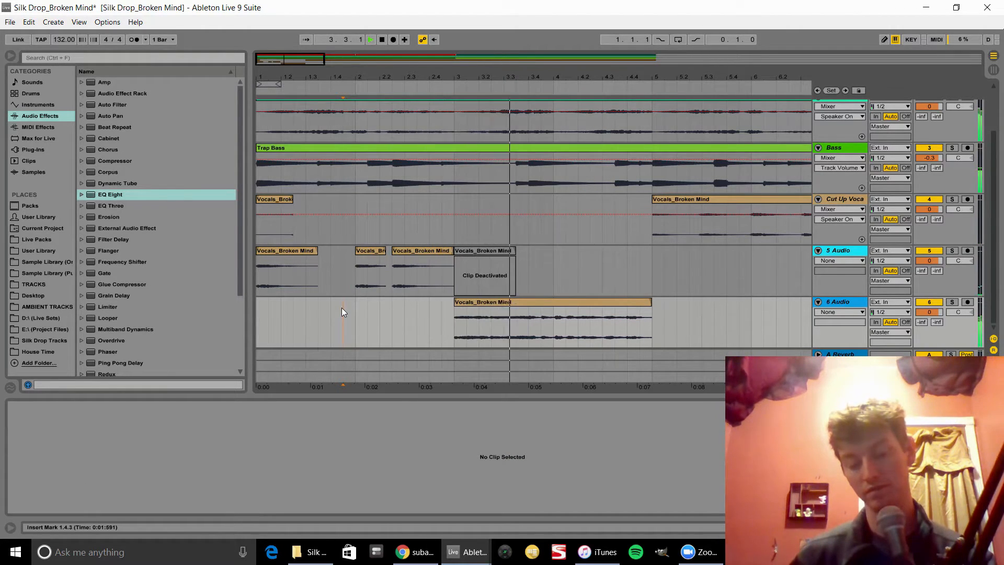
{"action": "left_click", "coordinate": [519, 302]}
{"action": "key", "text": "space"}
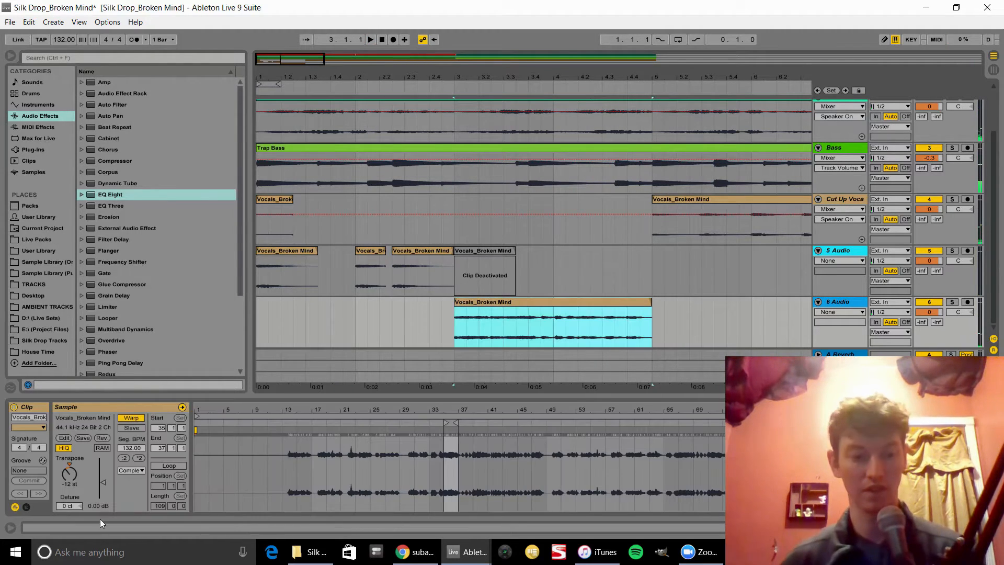
Step: Switch the clip's warp mode to Complex Pro, lower the Formants to about 91, and audition it
{"action": "left_click", "coordinate": [134, 471]}
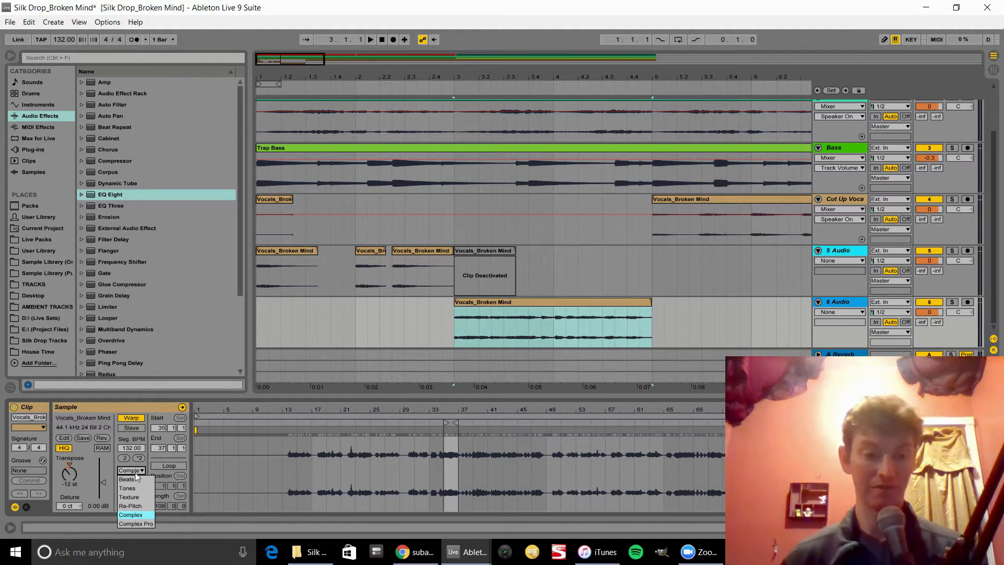
{"action": "left_click", "coordinate": [150, 524]}
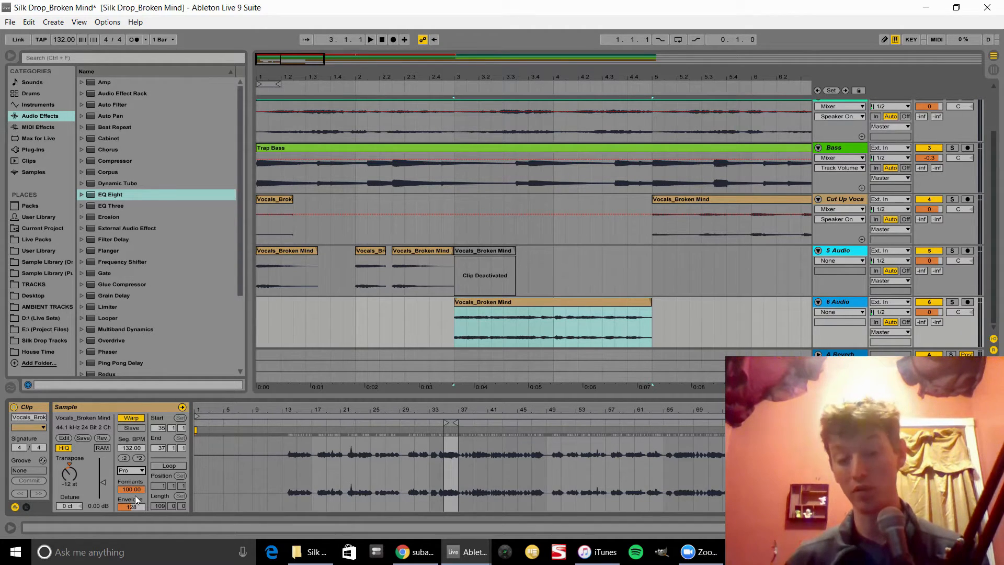
{"action": "left_click_drag", "start_coordinate": [134, 488], "coordinate": [134, 493]}
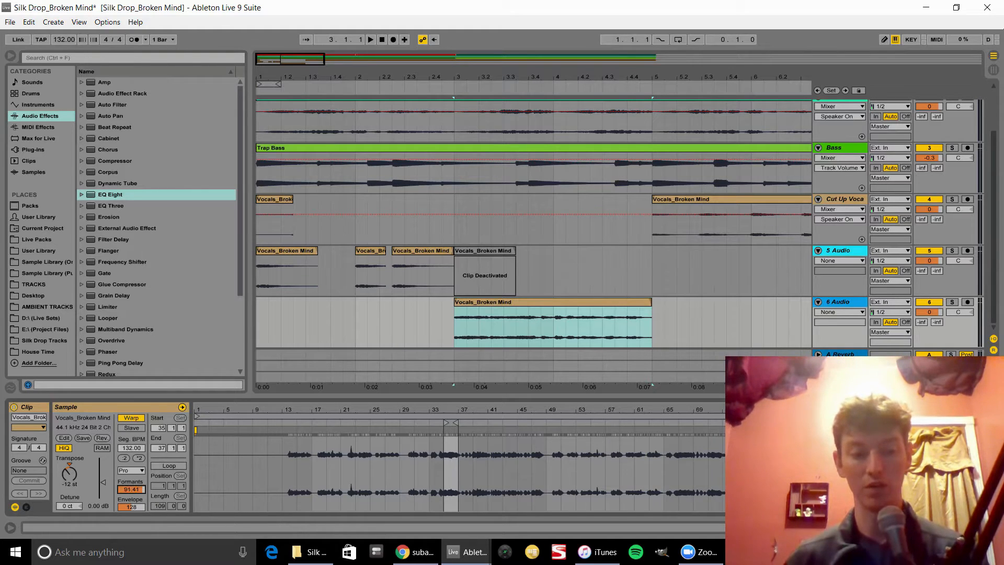
{"action": "key", "text": "space"}
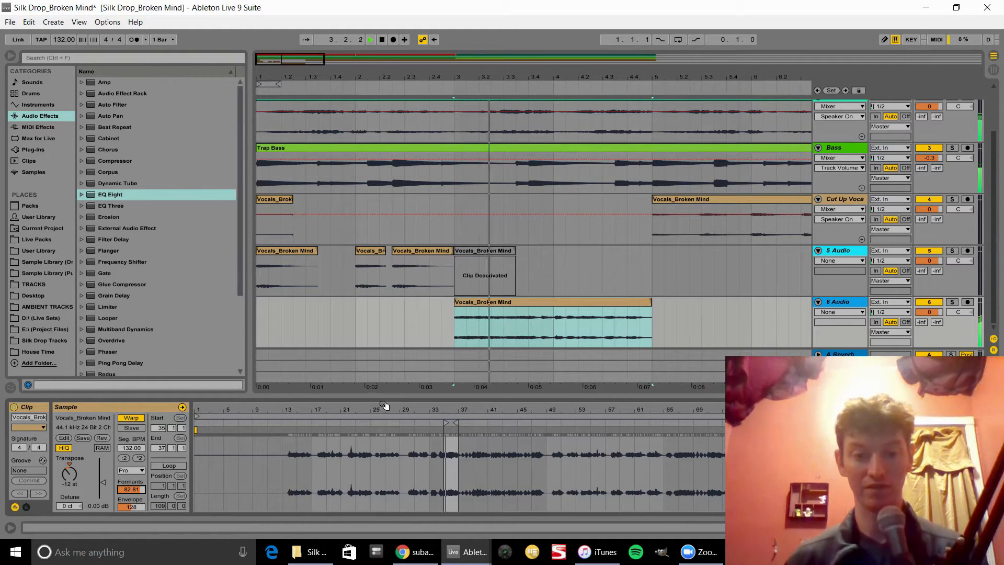
{"action": "key", "text": "space"}
Step: Switch the clip's warp mode to Complex and audition the clip
{"action": "left_click", "coordinate": [140, 470]}
{"action": "left_click", "coordinate": [145, 518]}
{"action": "key", "text": "space"}
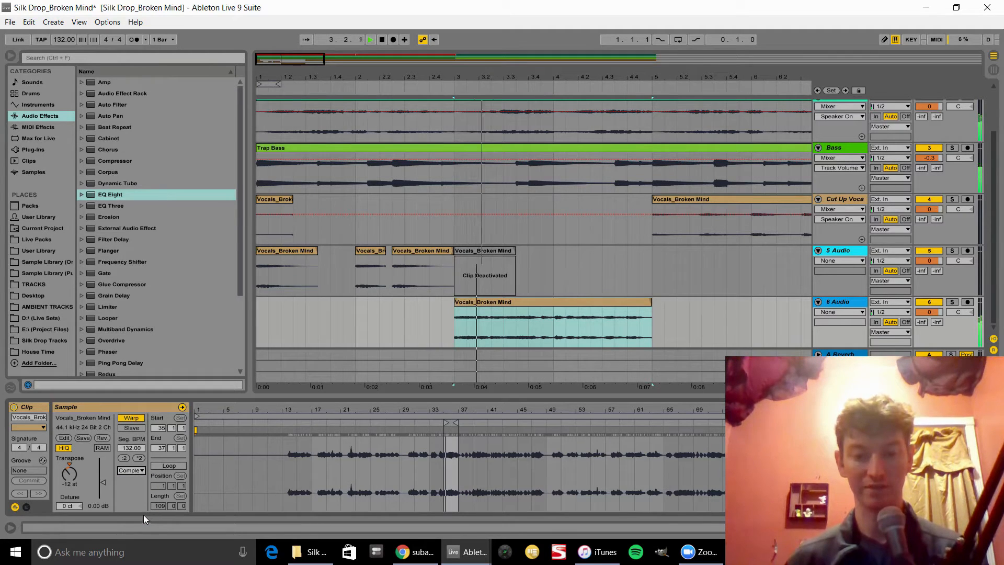
{"action": "key", "text": "space"}
Step: Return the warp mode to Complex Pro, set the Formants to about 48, and audition the clip
{"action": "left_click", "coordinate": [124, 467]}
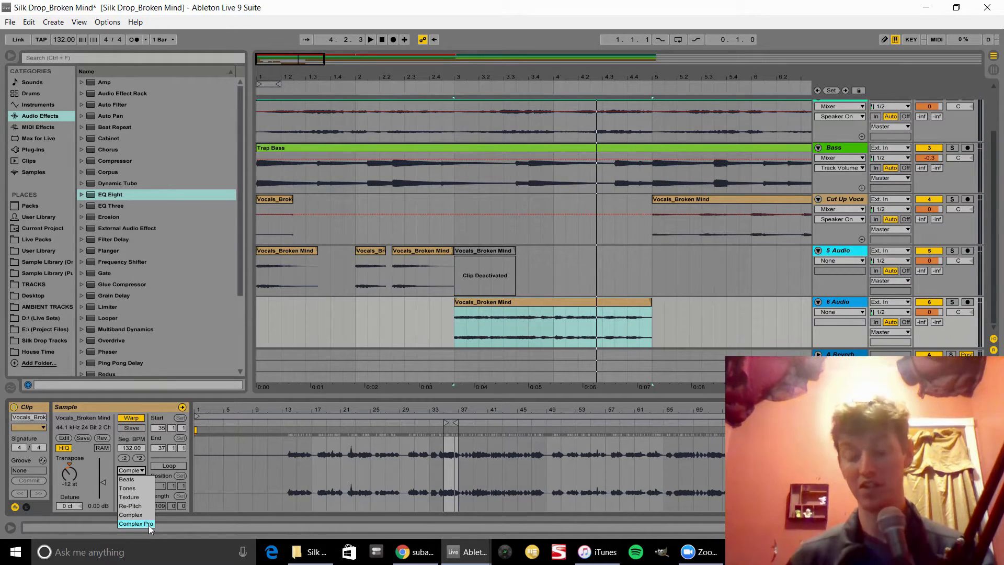
{"action": "left_click", "coordinate": [136, 523]}
{"action": "key", "text": "space"}
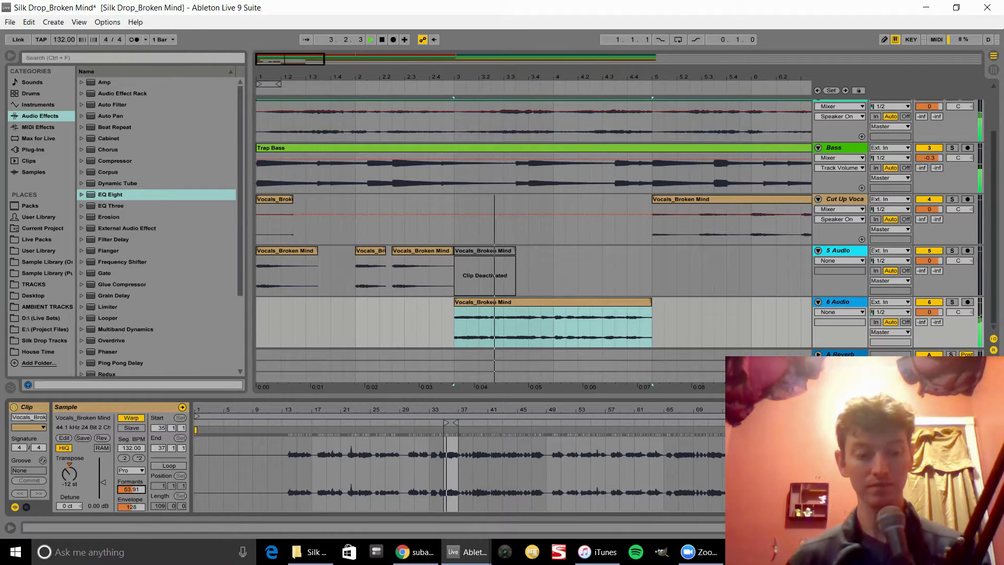
{"action": "left_click_drag", "start_coordinate": [131, 489], "coordinate": [131, 490]}
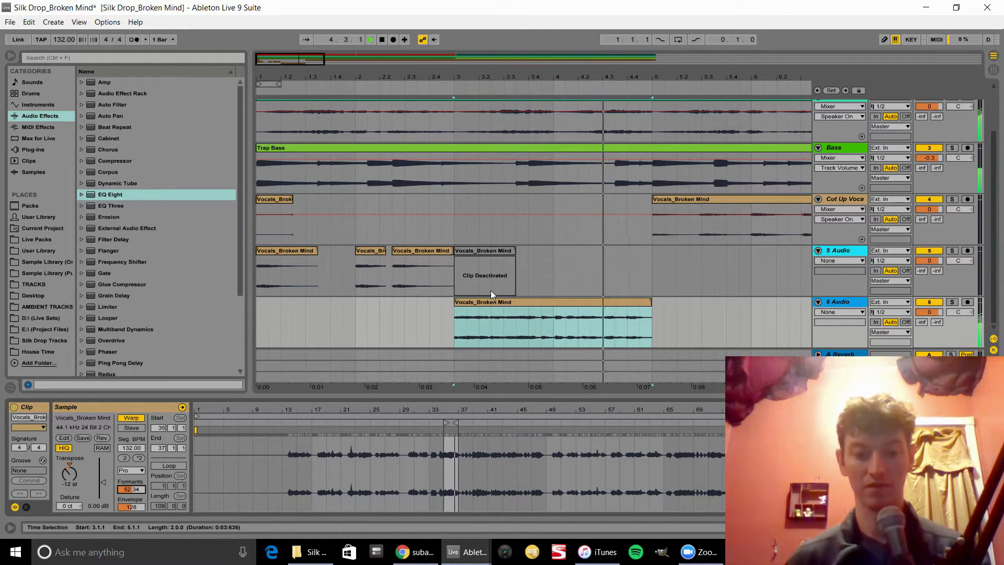
{"action": "key", "text": "space"}
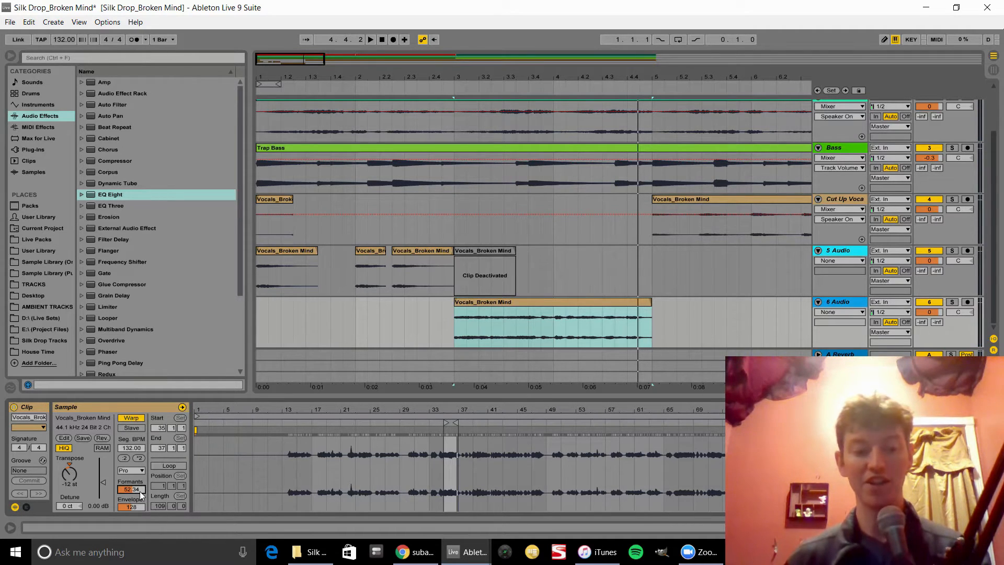
{"action": "key", "text": "space"}
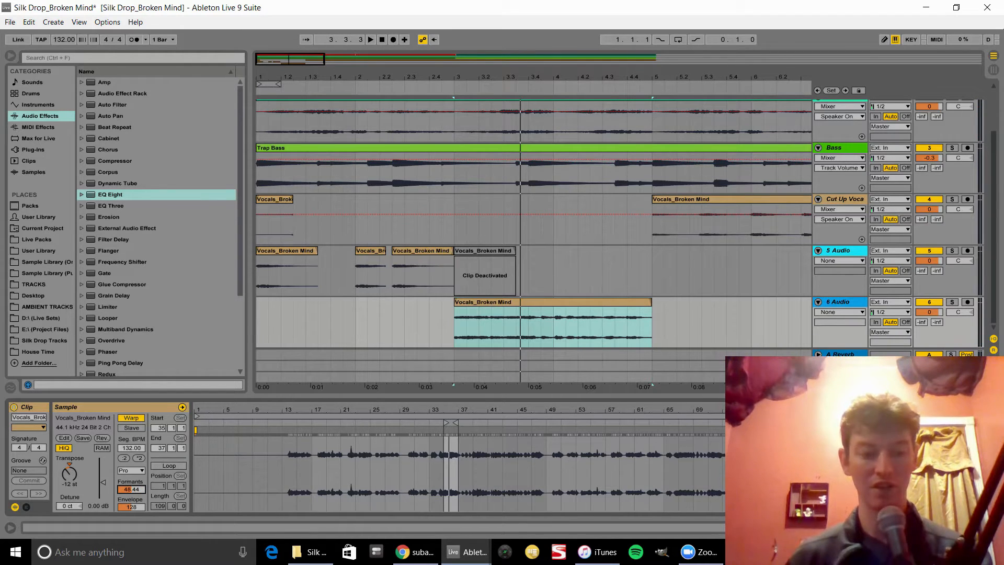
{"action": "key", "text": "space"}
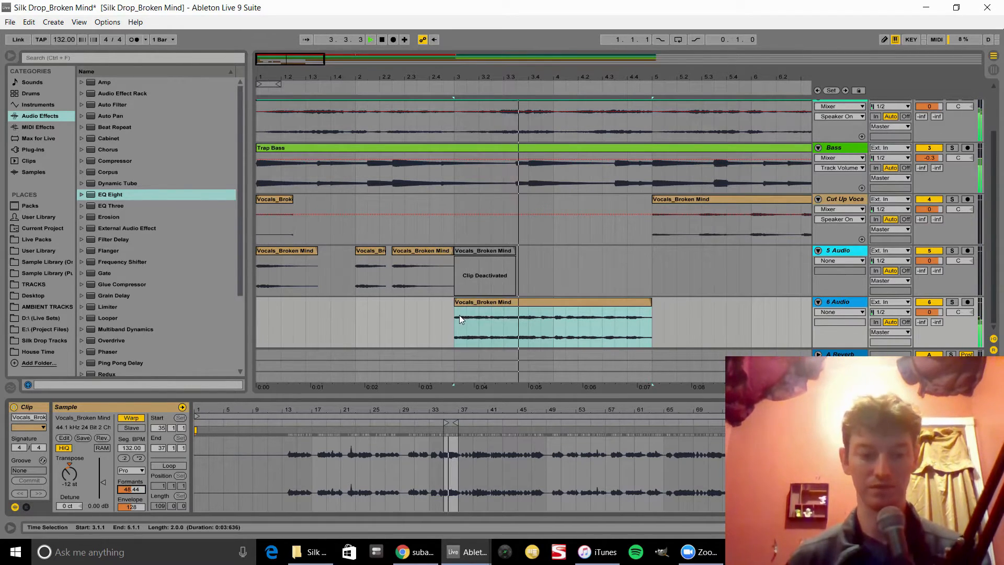
{"action": "key", "text": "space"}
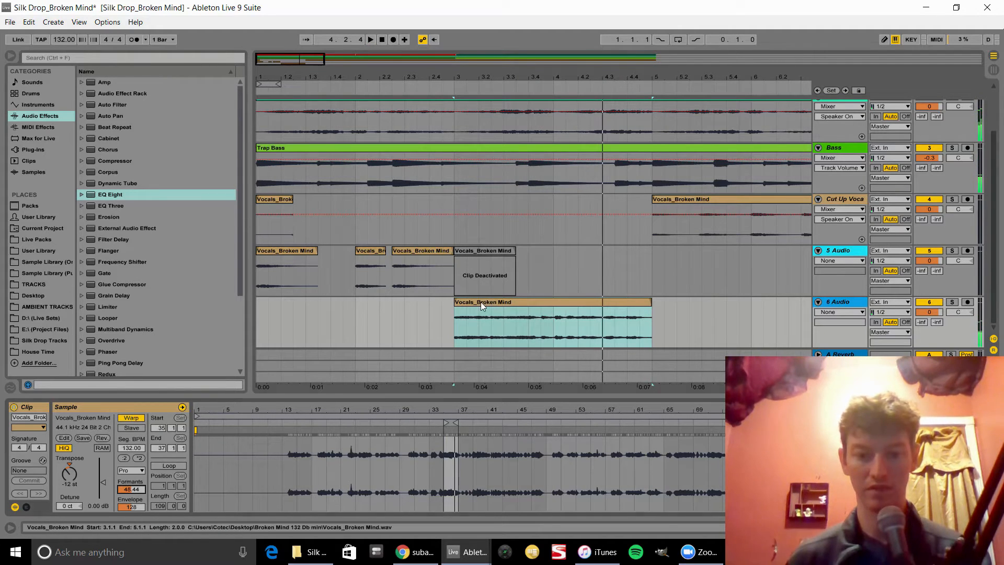
Step: Crop the sample of the 6 Audio vocal clip and audition it
{"action": "left_click", "coordinate": [481, 303]}
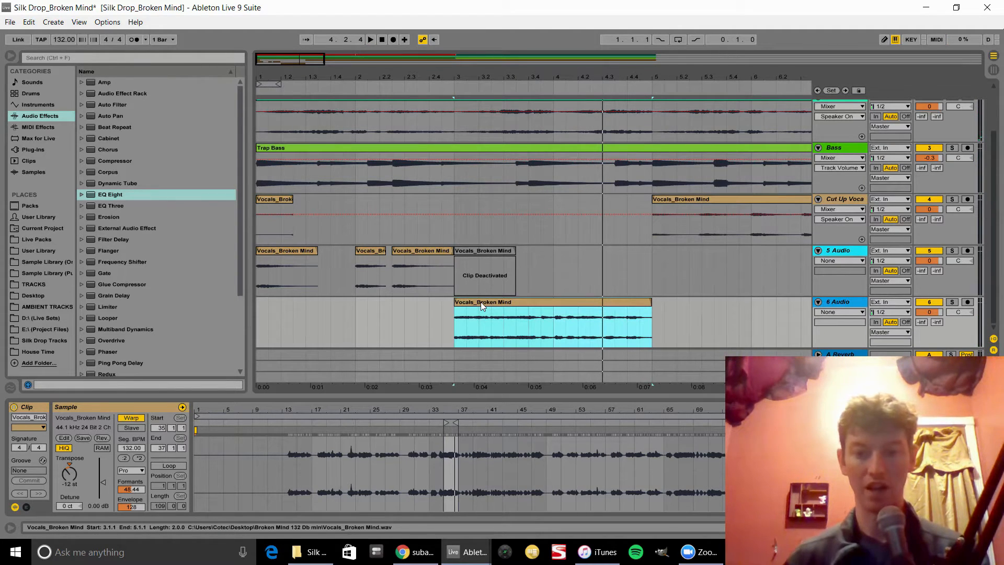
{"action": "right_click", "coordinate": [481, 302]}
{"action": "left_click", "coordinate": [529, 199]}
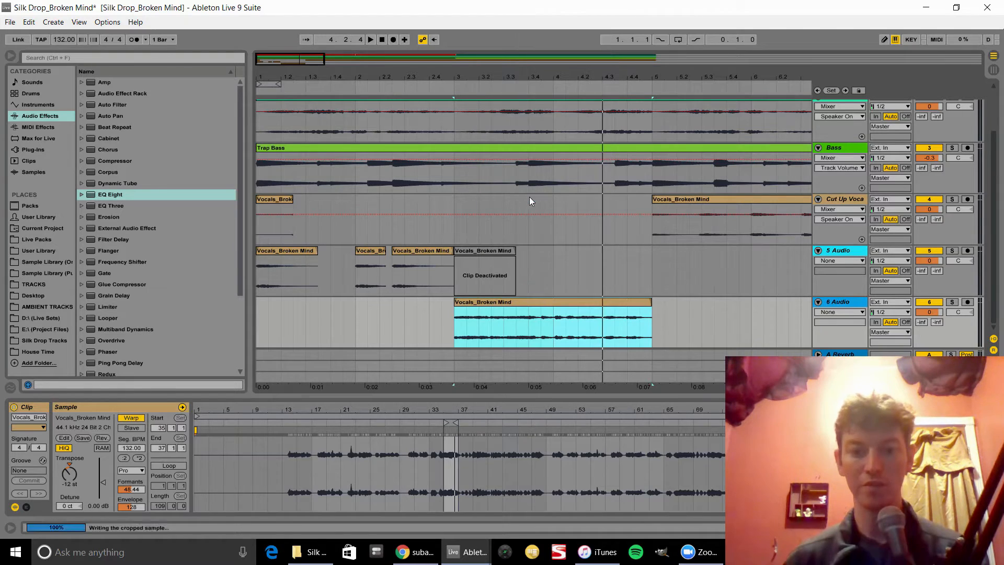
{"action": "key", "text": "space"}
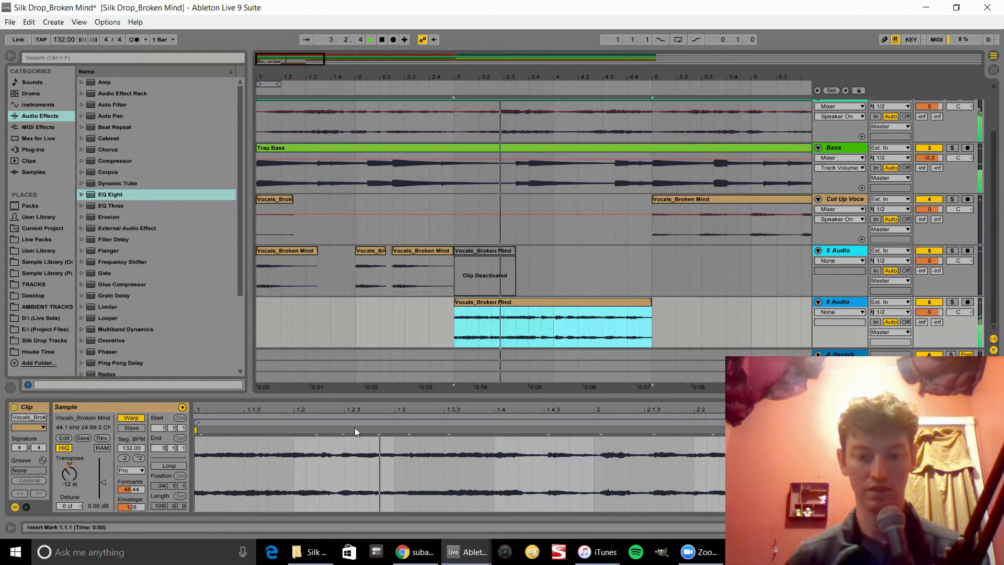
{"action": "key", "text": "space"}
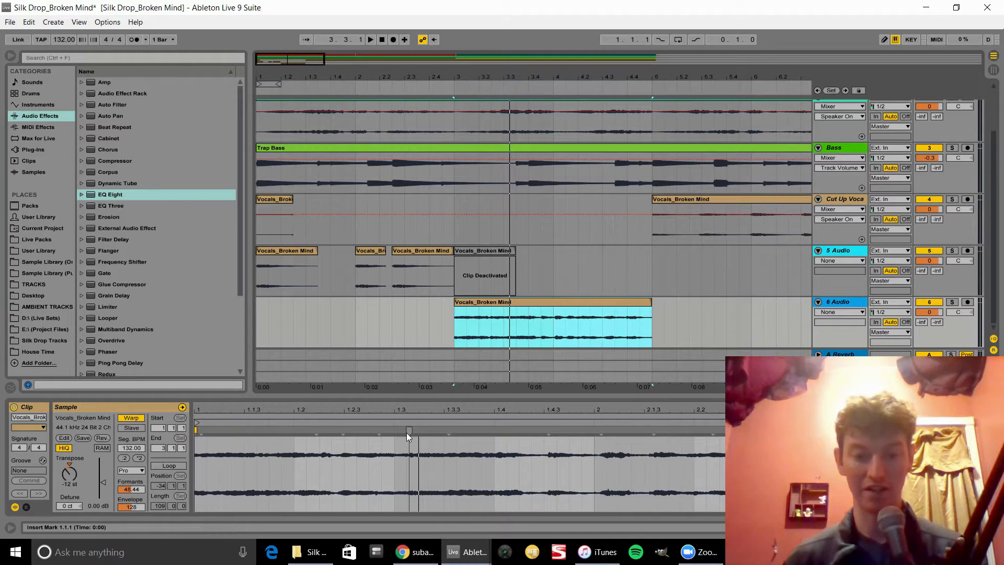
Step: Try stretching the clip by dragging a warp marker to the clip's end, then undo the stretch
{"action": "left_click", "coordinate": [549, 429]}
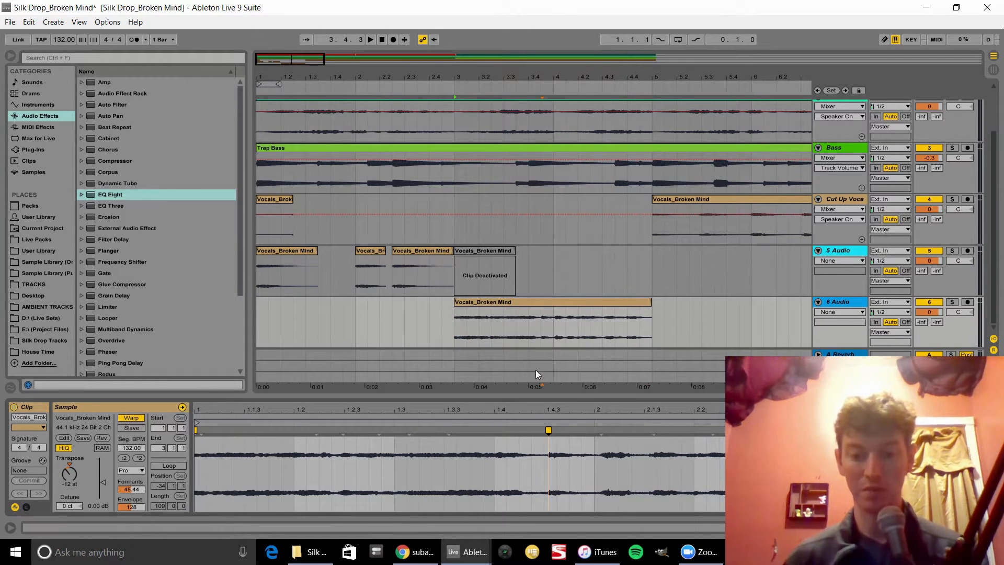
{"action": "mouse_move", "coordinate": [547, 432]}
{"action": "left_mouse_down"}
{"action": "mouse_move", "coordinate": [878, 433]}
{"action": "mouse_move", "coordinate": [826, 433]}
{"action": "left_mouse_up"}
{"action": "key", "text": "space"}
{"action": "left_click_drag", "start_coordinate": [671, 407], "coordinate": [672, 385]}
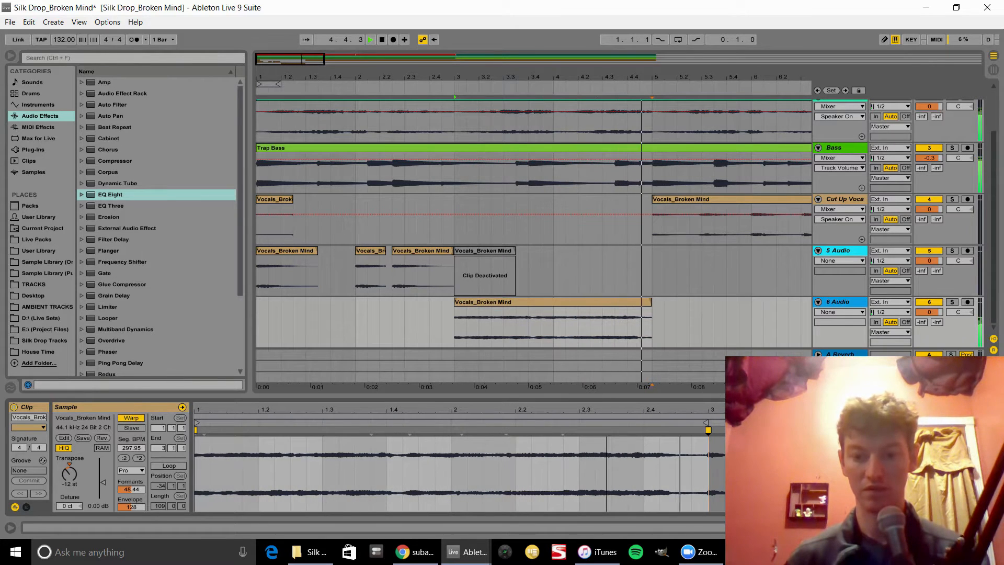
{"action": "key", "text": "space"}
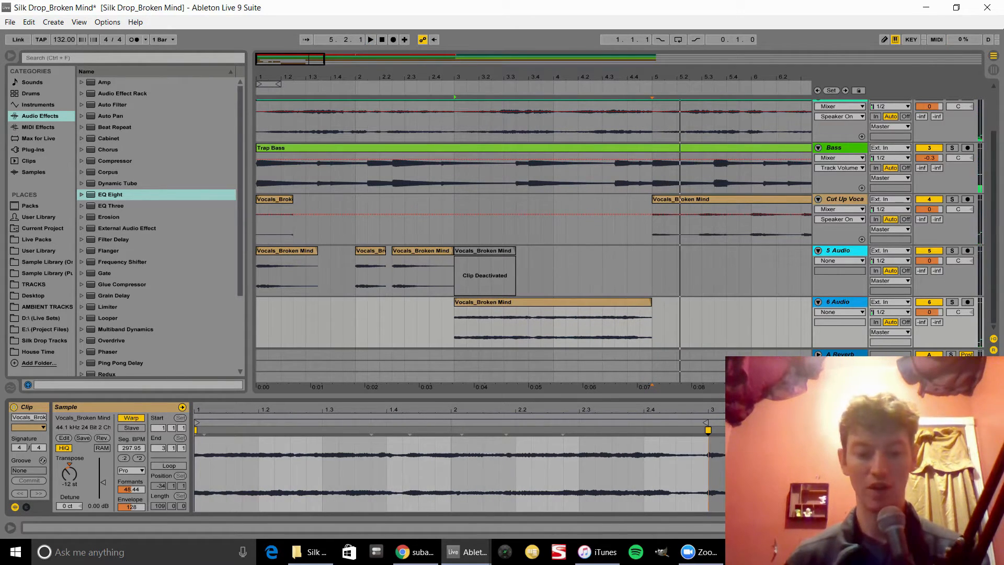
{"action": "key", "text": "ctrl+z"}
{"action": "key", "text": "space"}
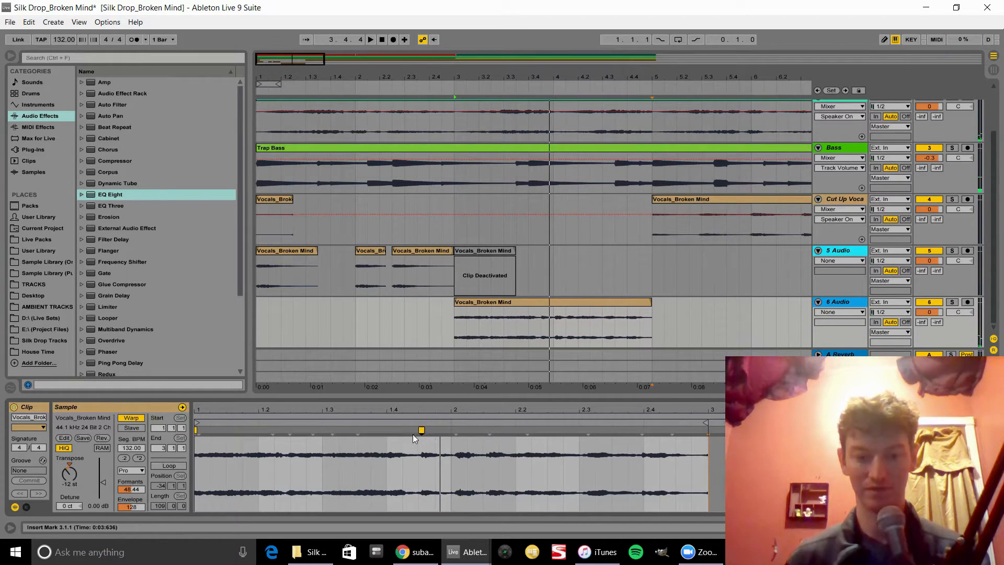
Step: Add a warp marker in the clip and drag it to stretch the opening of the vocal, auditioning it
{"action": "double_click", "coordinate": [412, 431]}
{"action": "left_click_drag", "start_coordinate": [420, 433], "coordinate": [481, 438]}
{"action": "key", "text": "space"}
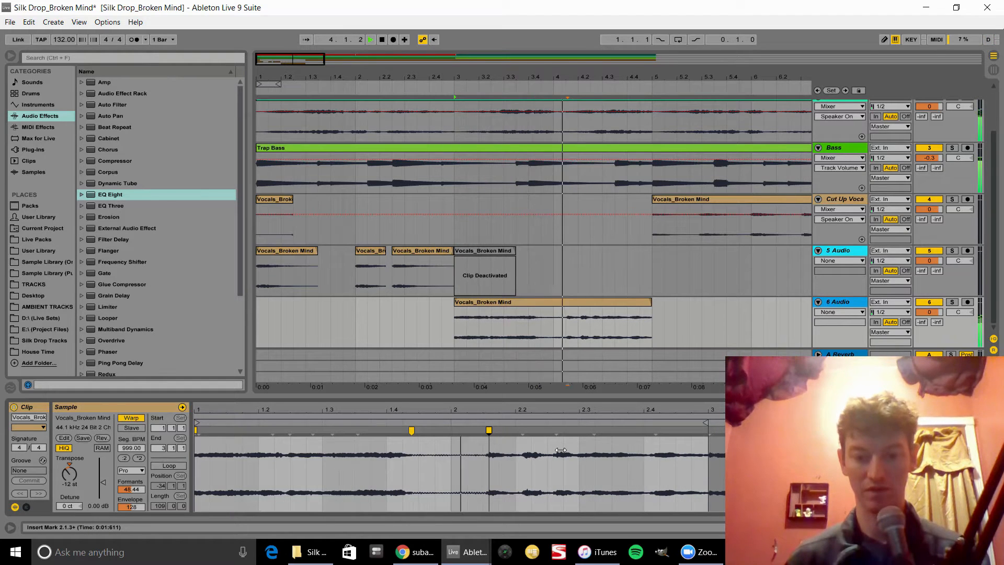
{"action": "left_click_drag", "start_coordinate": [489, 448], "coordinate": [440, 448]}
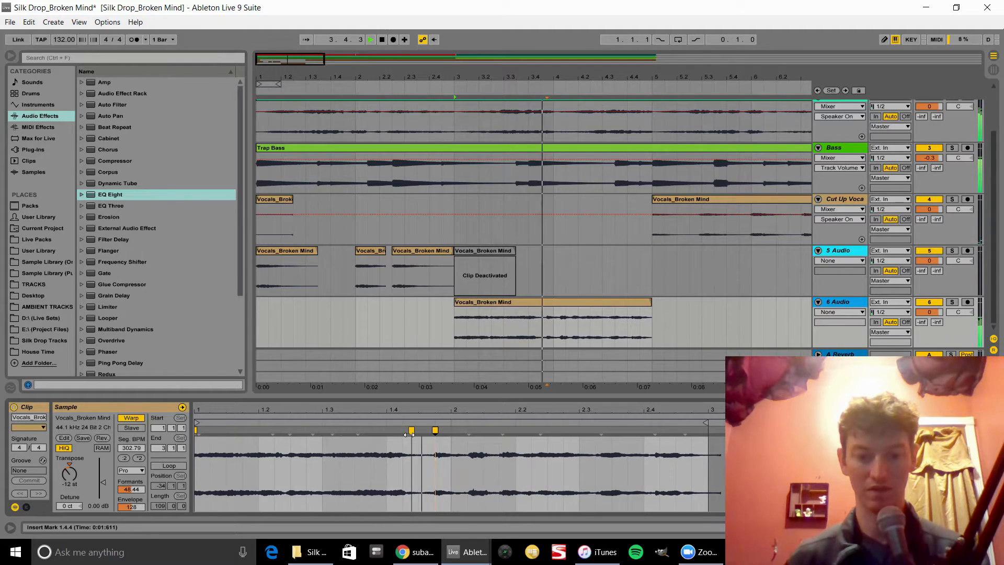
{"action": "key", "text": "space"}
Step: Reposition the warp marker to about beat 2 of the clip and audition the stretched vocal
{"action": "left_click", "coordinate": [434, 430]}
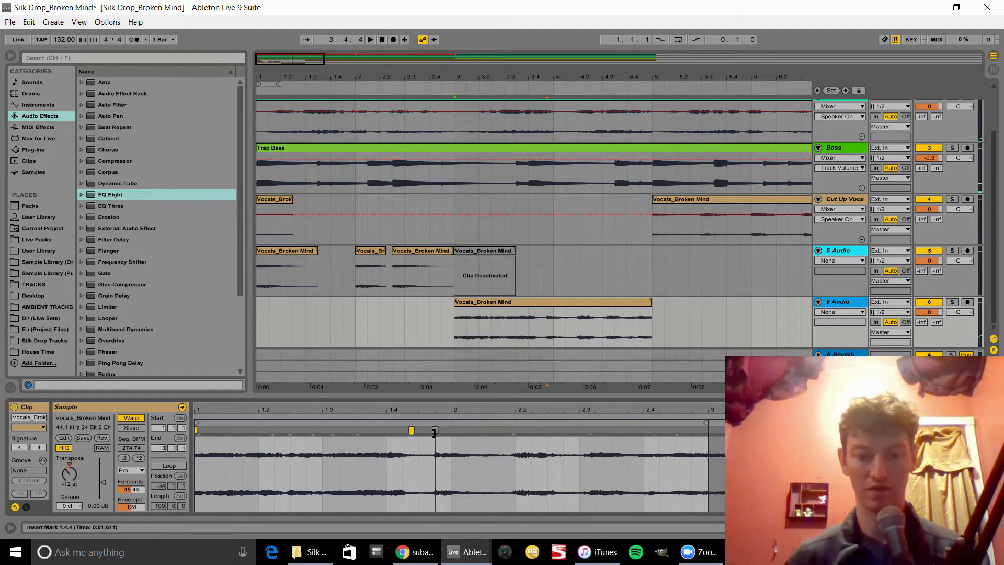
{"action": "left_click_drag", "start_coordinate": [410, 430], "coordinate": [448, 430]}
{"action": "key", "text": "space"}
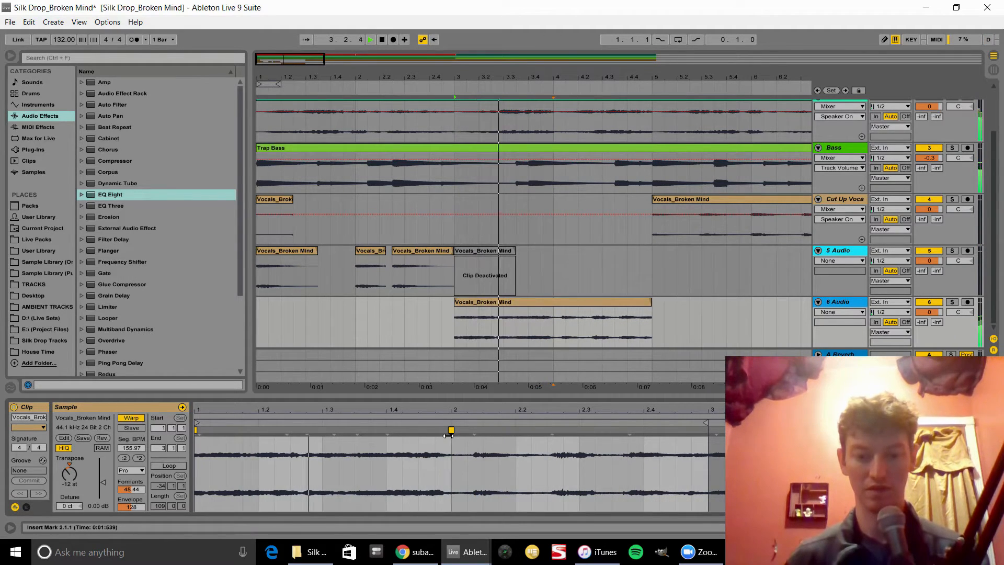
{"action": "key", "text": "space"}
{"action": "key", "text": "space"}
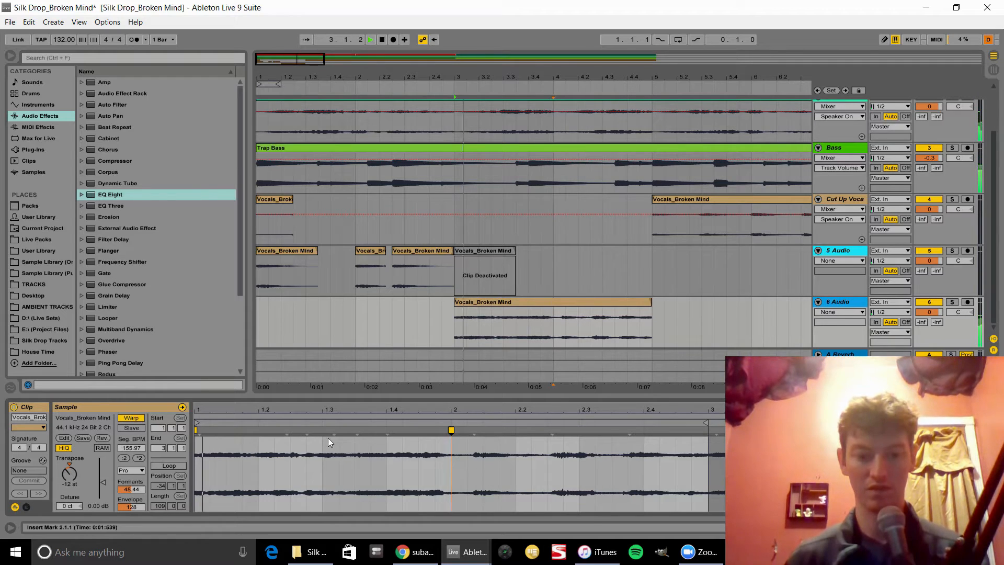
Step: Add warp markers near beat 1.2 and at beat 2 of the 6 Audio vocal clip and audition the stretch
{"action": "double_click", "coordinate": [290, 429]}
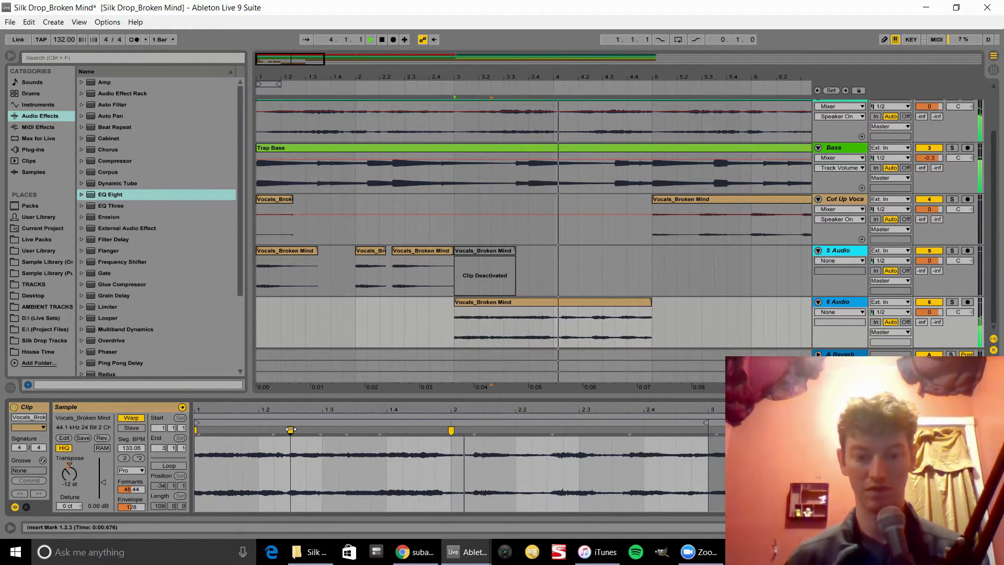
{"action": "double_click", "coordinate": [290, 429]}
{"action": "key", "text": "space"}
{"action": "double_click", "coordinate": [291, 430]}
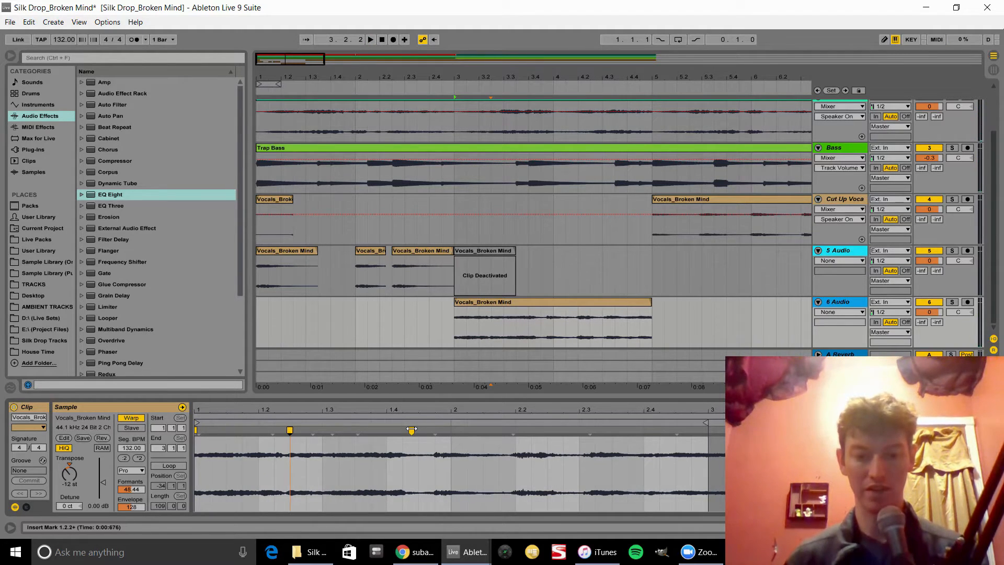
{"action": "mouse_move", "coordinate": [411, 430]}
{"action": "left_mouse_down"}
{"action": "mouse_move", "coordinate": [465, 431]}
{"action": "mouse_move", "coordinate": [451, 431]}
{"action": "left_mouse_up"}
{"action": "key", "text": "space"}
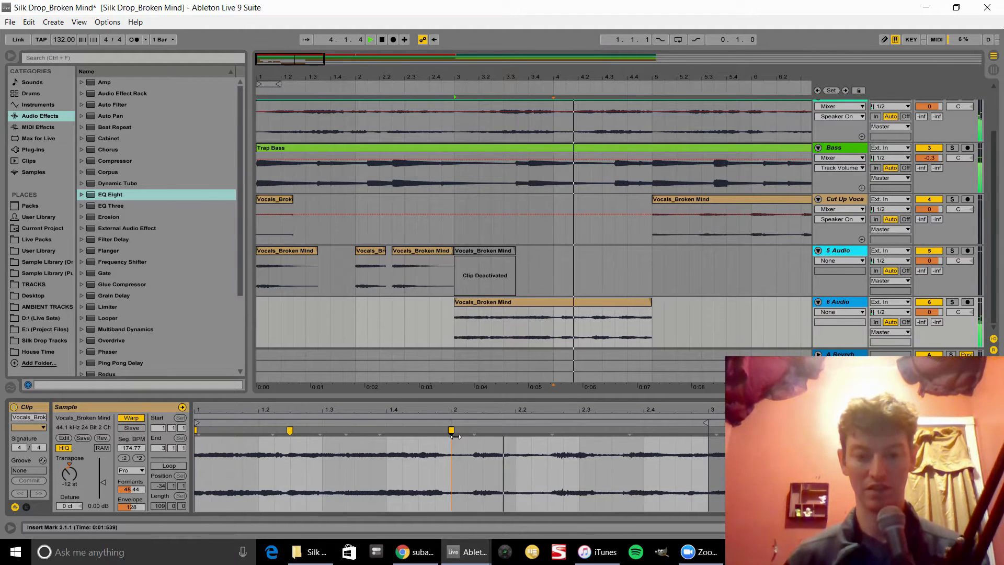
{"action": "mouse_move", "coordinate": [457, 431]}
{"action": "left_mouse_down"}
{"action": "mouse_move", "coordinate": [537, 434]}
{"action": "mouse_move", "coordinate": [450, 434]}
{"action": "left_mouse_up"}
{"action": "key", "text": "space"}
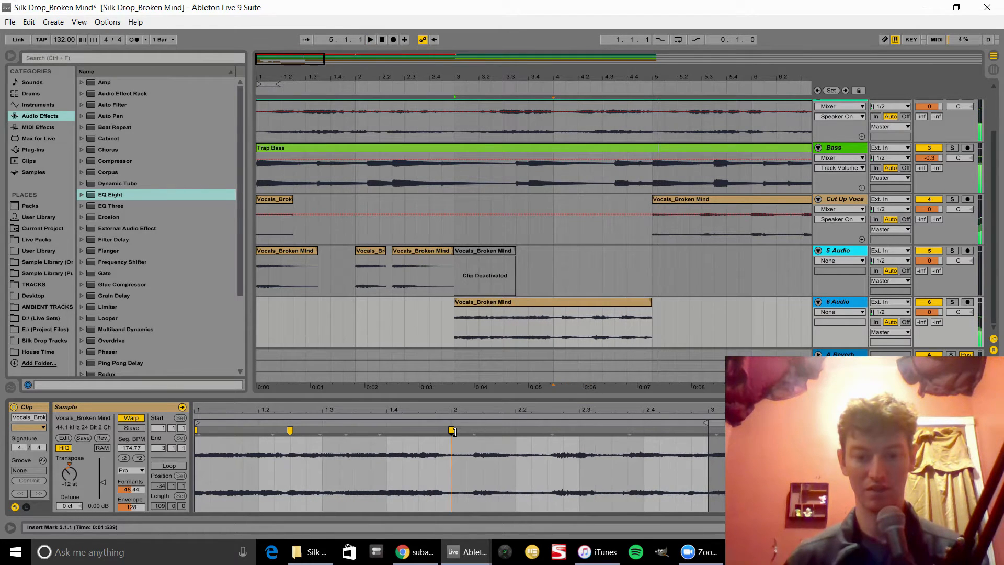
Step: Cut the bar 4 to bar 5 section out of the 6 Audio vocal clip and paste it onto the Cut Up Vocal track
{"action": "left_click", "coordinate": [554, 333]}
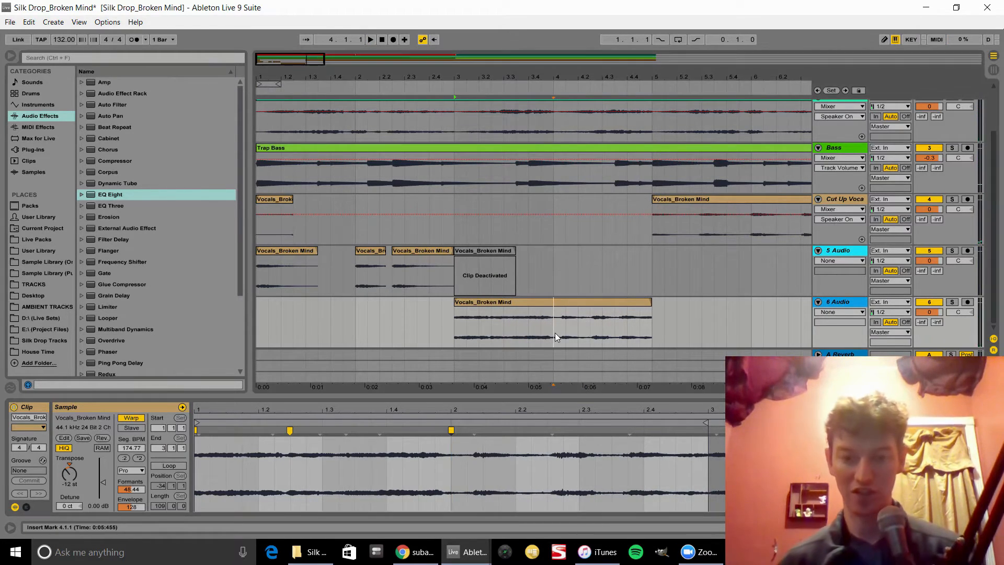
{"action": "left_click_drag", "start_coordinate": [554, 332], "coordinate": [659, 331]}
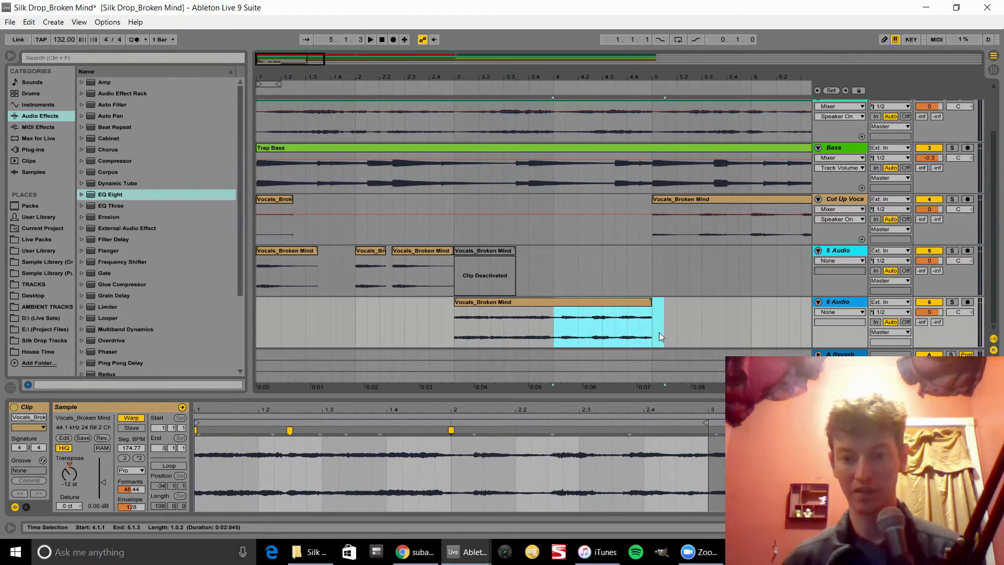
{"action": "key", "text": "ctrl+x"}
{"action": "left_click", "coordinate": [556, 202]}
{"action": "key", "text": "ctrl+v"}
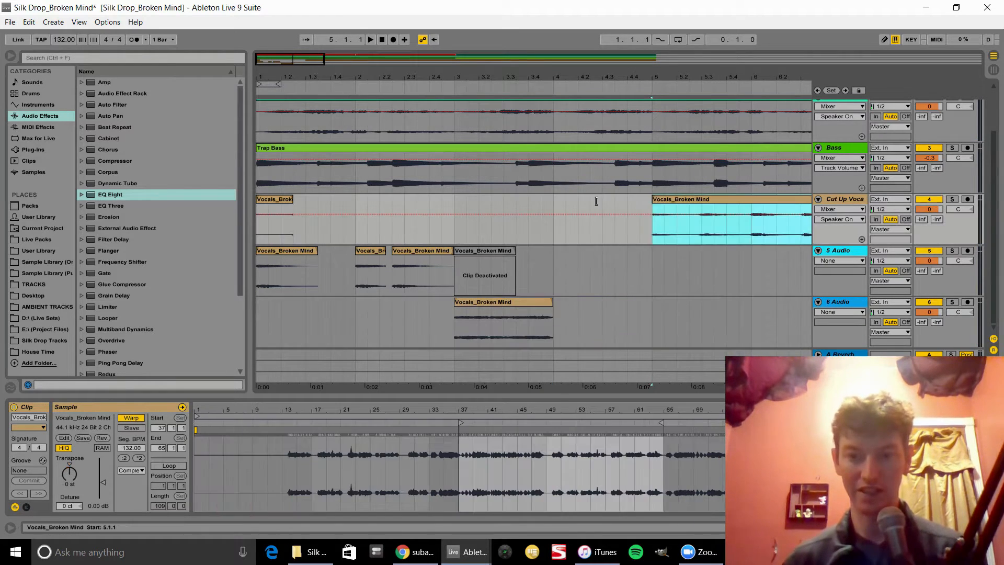
Step: Select and delete the pasted vocal section on the Cut Up Vocal track
{"action": "left_click_drag", "start_coordinate": [555, 231], "coordinate": [664, 240]}
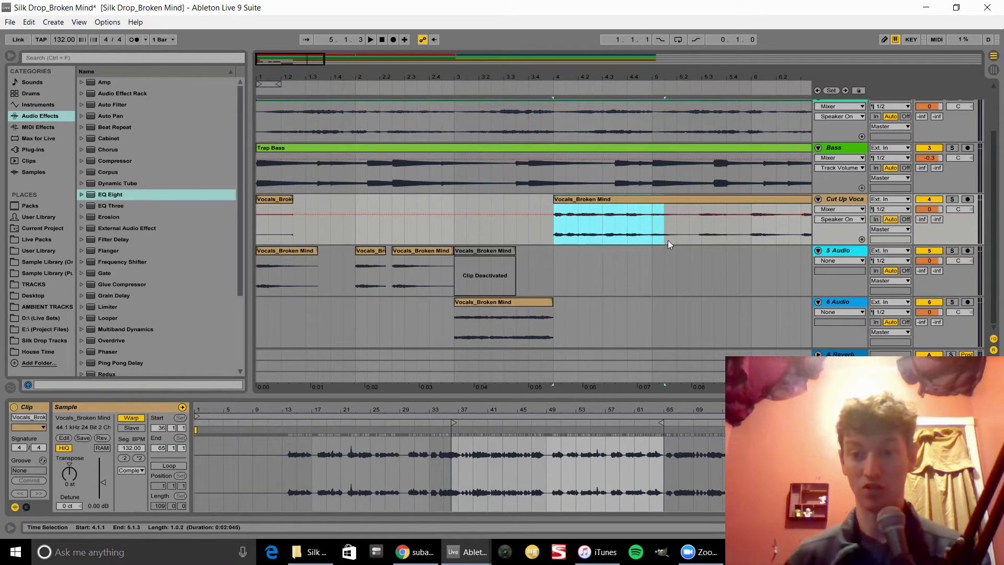
{"action": "left_click_drag", "start_coordinate": [555, 203], "coordinate": [651, 242]}
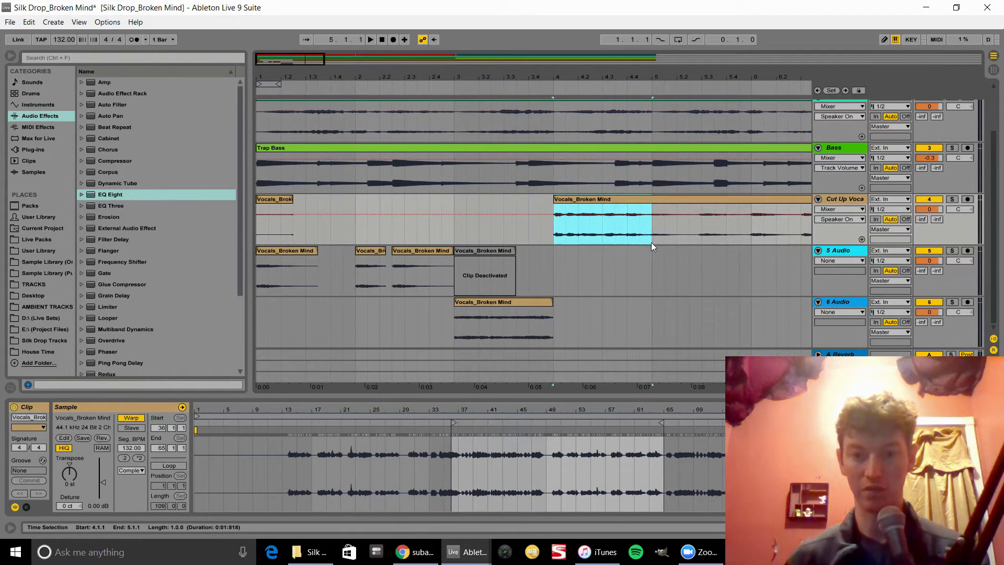
{"action": "key", "text": "Delete"}
Step: Paste the cut section back onto the 6 Audio track at bar 4 and audition both clips
{"action": "left_click", "coordinate": [547, 314]}
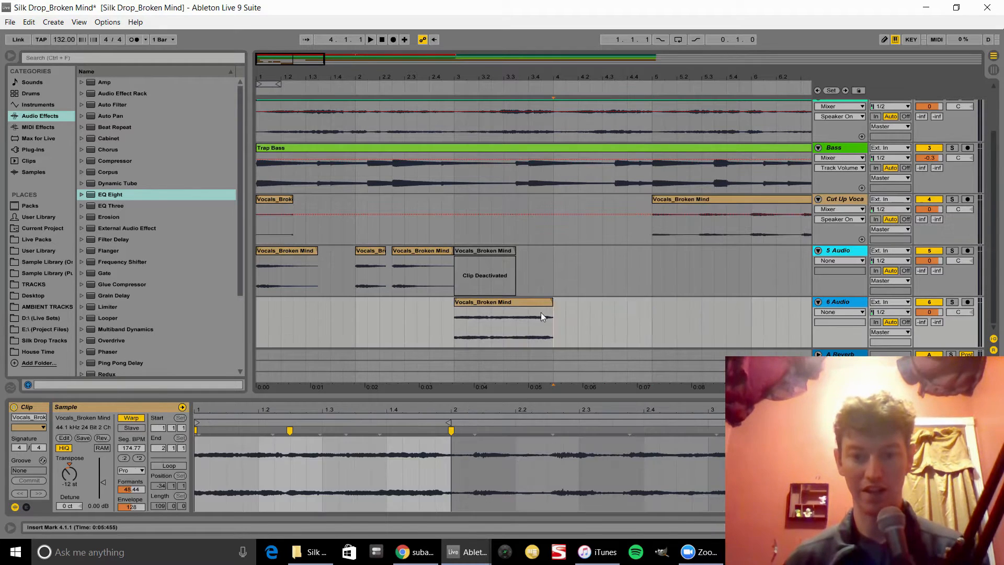
{"action": "key", "text": "ctrl+v"}
{"action": "left_click", "coordinate": [505, 305]}
{"action": "key", "text": "space"}
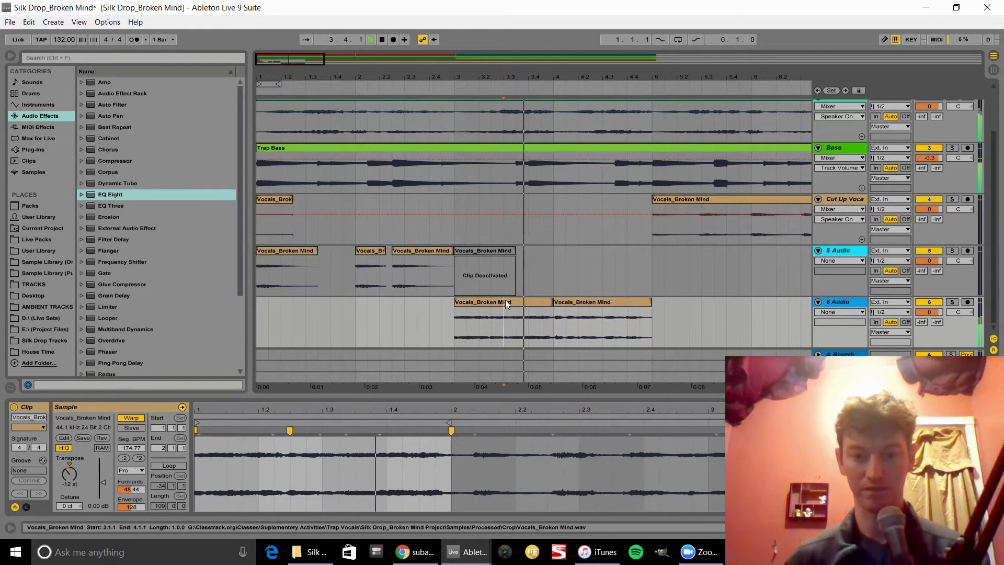
Step: Try trimming the start of the second vocal clip on the 6 Audio track, then undo it
{"action": "left_click", "coordinate": [568, 305]}
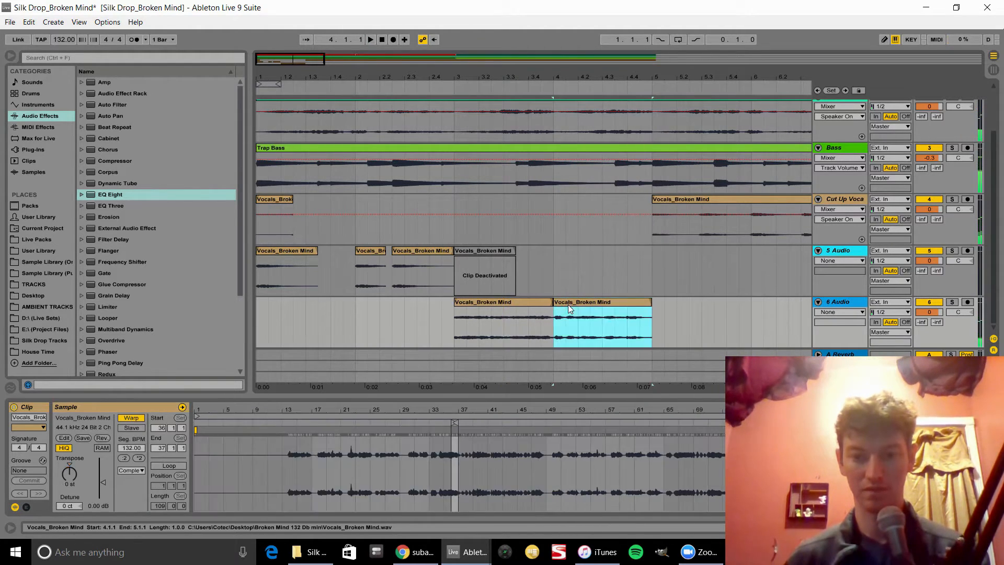
{"action": "left_click", "coordinate": [510, 301]}
{"action": "left_click_drag", "start_coordinate": [553, 303], "coordinate": [602, 303]}
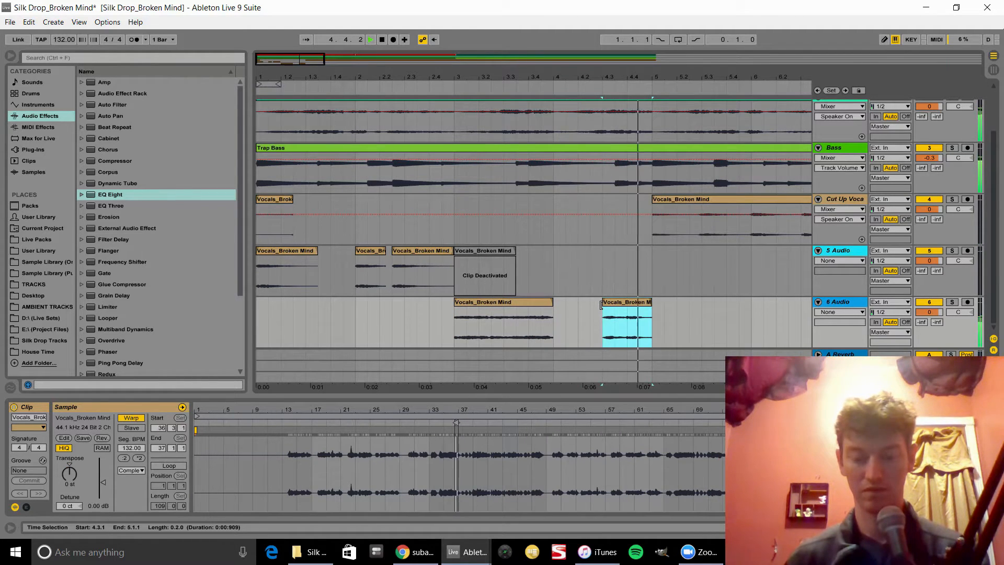
{"action": "key", "text": "space"}
{"action": "key", "text": "ctrl+z"}
{"action": "key", "text": "ctrl+z"}
Step: Split the second vocal clip on the 6 Audio track at about bar 4.3 and audition the clips
{"action": "left_click", "coordinate": [599, 332]}
{"action": "key", "text": "ctrl+e"}
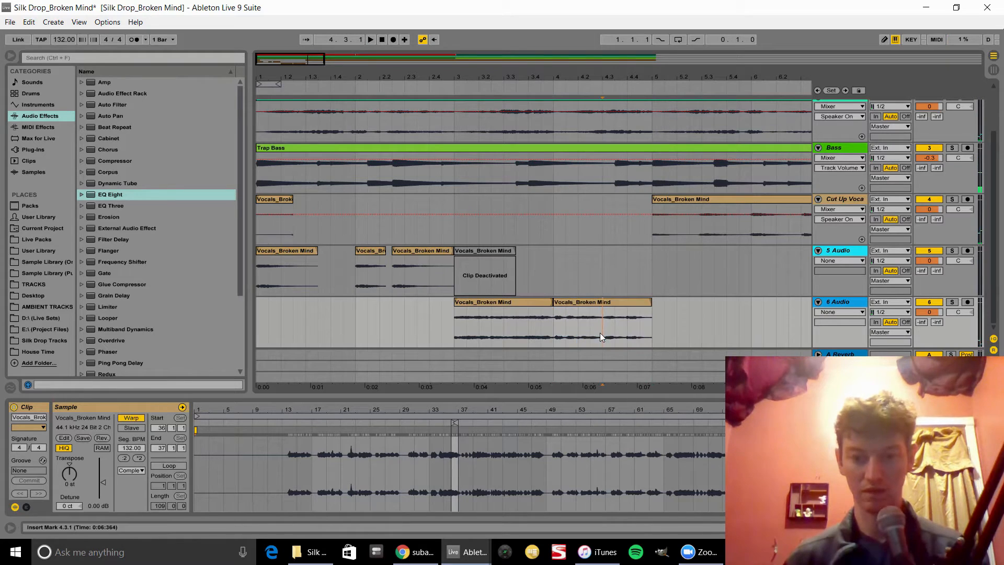
{"action": "left_click", "coordinate": [494, 303]}
{"action": "key", "text": "space"}
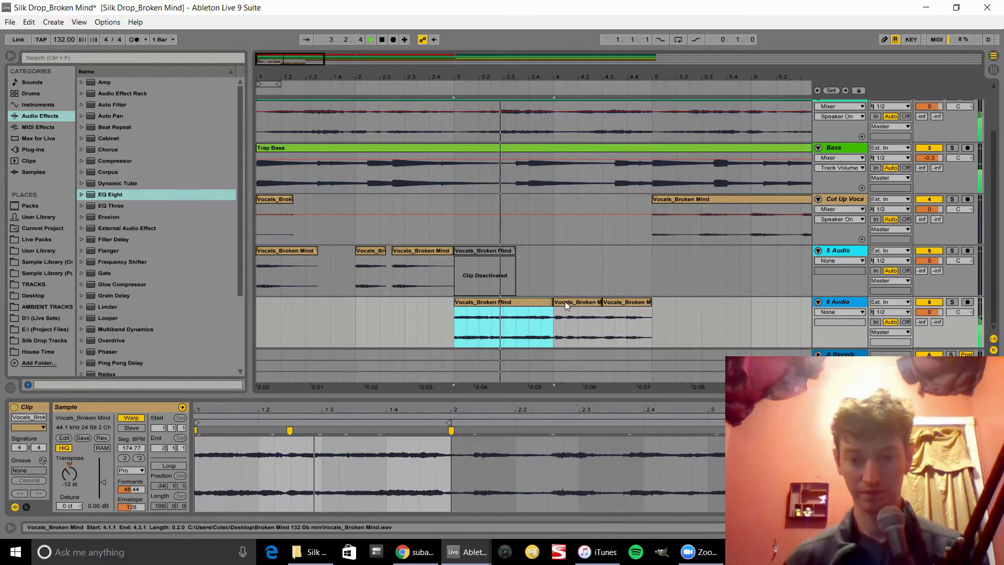
{"action": "key", "text": "space"}
Step: Move the middle vocal chunk from the 6 Audio track onto the 5 Audio track and open it
{"action": "left_click_drag", "start_coordinate": [564, 301], "coordinate": [565, 251]}
{"action": "left_click_drag", "start_coordinate": [554, 80], "coordinate": [554, 115]}
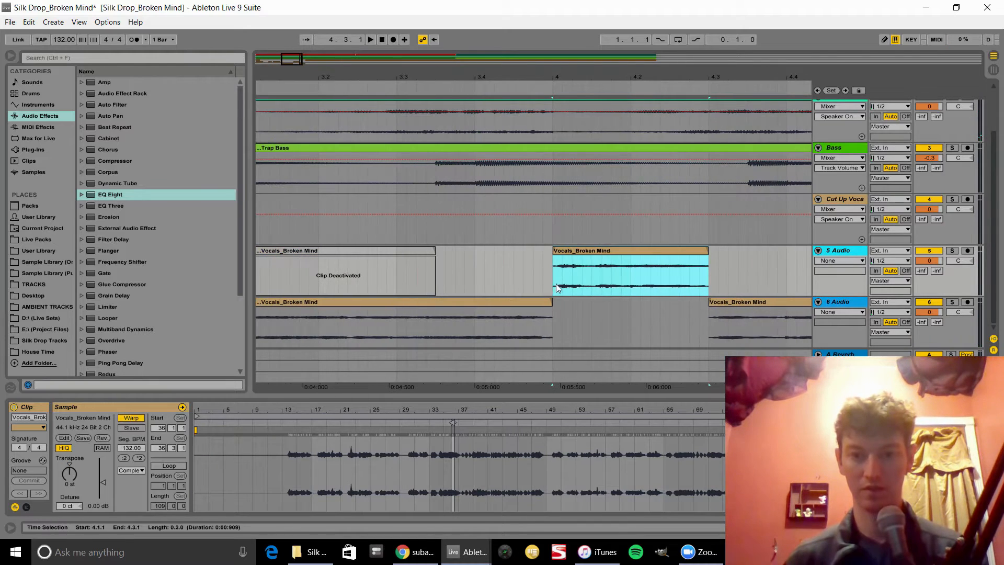
{"action": "left_click", "coordinate": [562, 264]}
{"action": "double_click", "coordinate": [572, 250]}
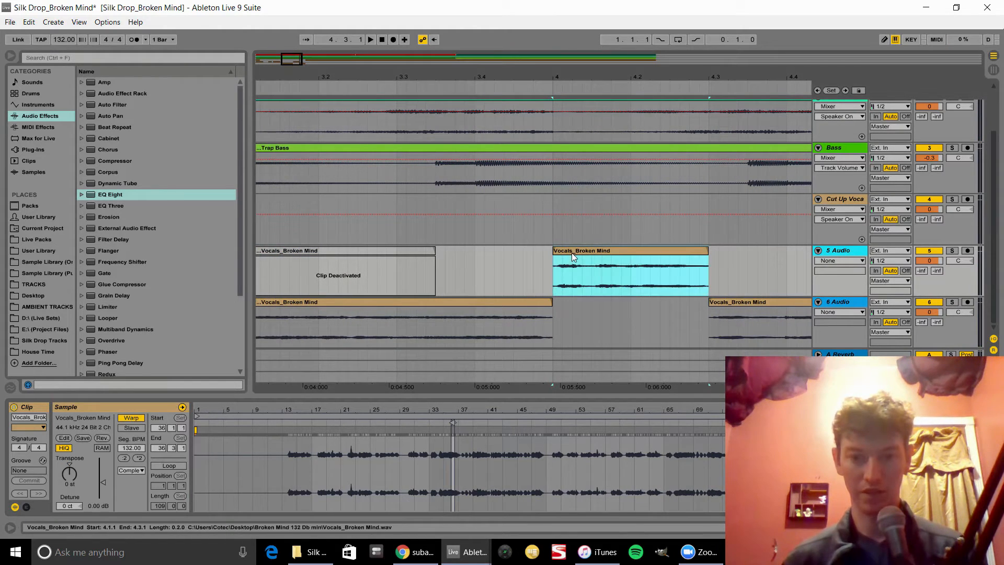
Step: Add two warp markers near the start of the moved chunk in its clip view
{"action": "left_click_drag", "start_coordinate": [457, 410], "coordinate": [439, 426]}
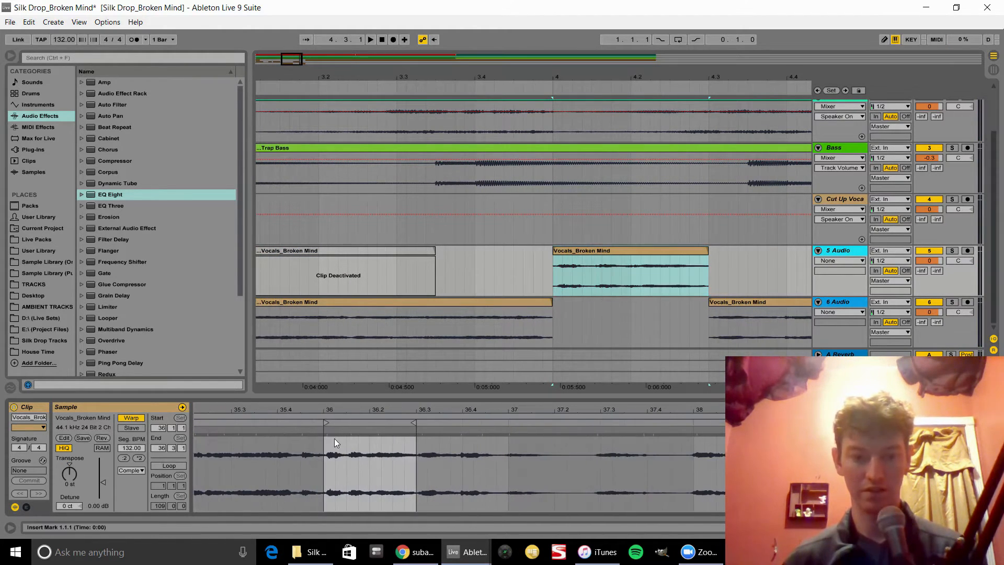
{"action": "double_click", "coordinate": [350, 430]}
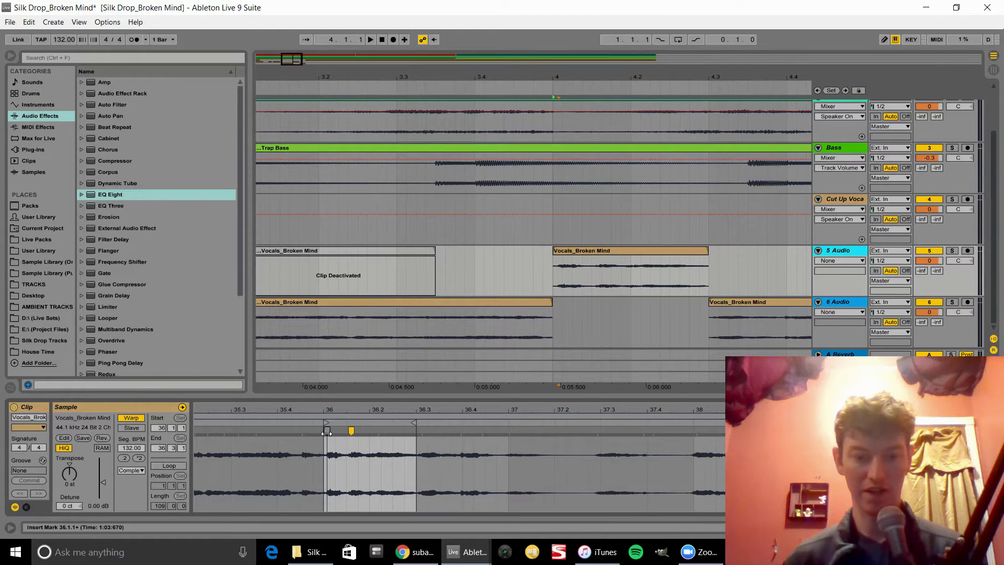
{"action": "double_click", "coordinate": [326, 430]}
Step: Duplicate the first sixteenth of the chunk at bar 4 on the 5 Audio track and audition it
{"action": "left_click_drag", "start_coordinate": [554, 278], "coordinate": [568, 285]}
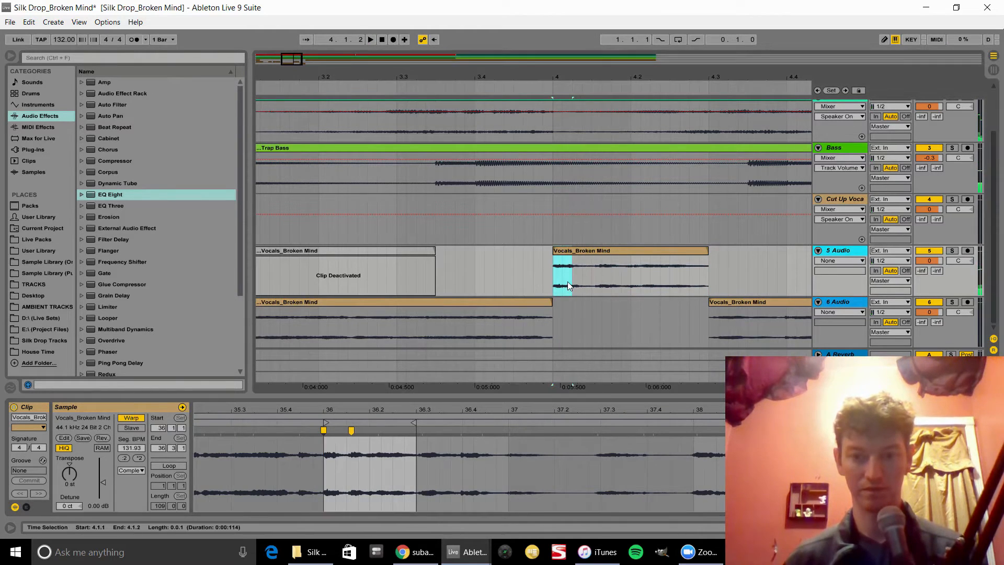
{"action": "key", "text": "ctrl+d"}
{"action": "left_click", "coordinate": [550, 275]}
{"action": "key", "text": "space"}
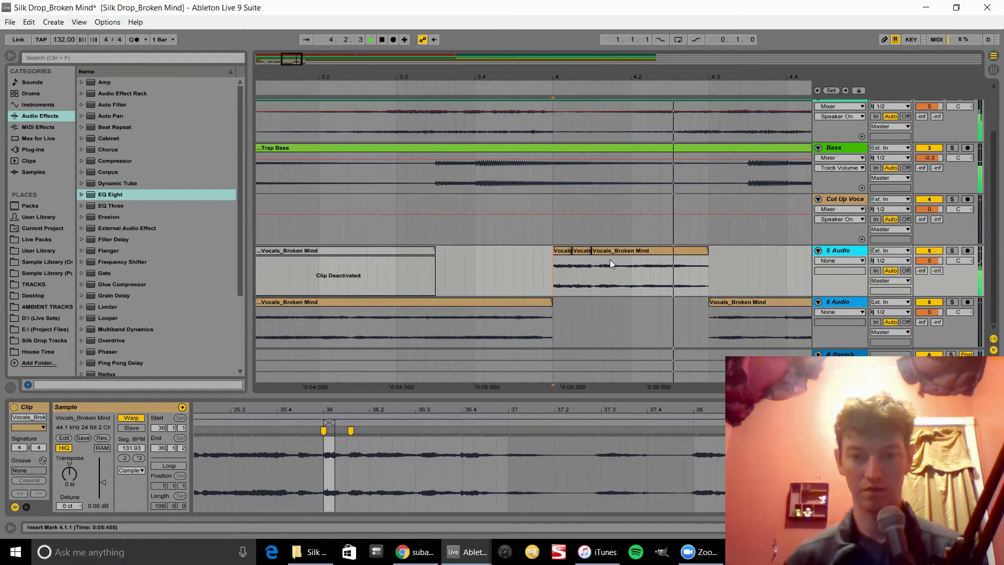
Step: Spread the three vocal pieces apart on the 5 Audio track, leaving small gaps between them
{"action": "left_click_drag", "start_coordinate": [610, 250], "coordinate": [649, 251]}
{"action": "left_click", "coordinate": [563, 250]}
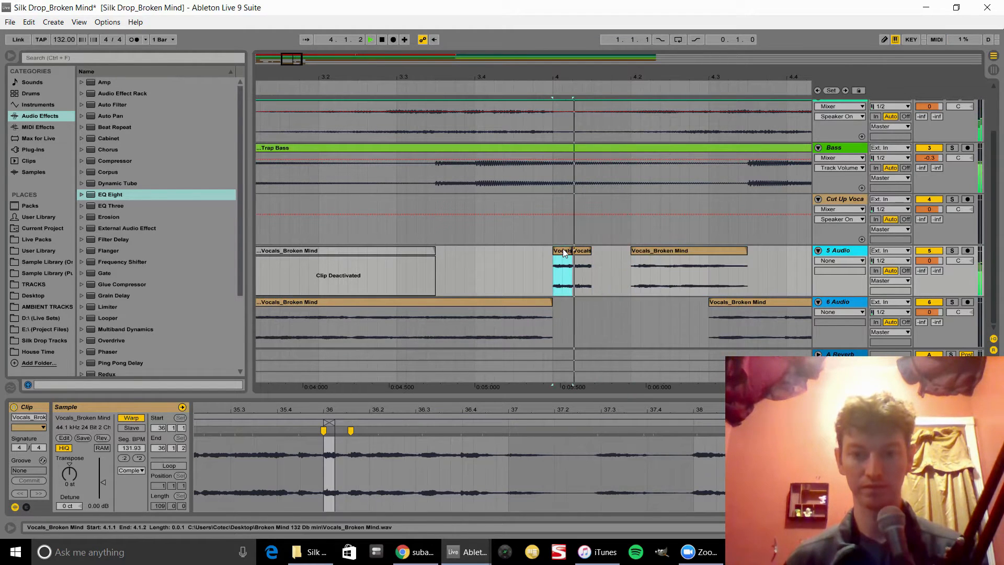
{"action": "left_click_drag", "start_coordinate": [587, 252], "coordinate": [597, 250]}
{"action": "left_click", "coordinate": [555, 248]}
{"action": "left_click", "coordinate": [564, 250]}
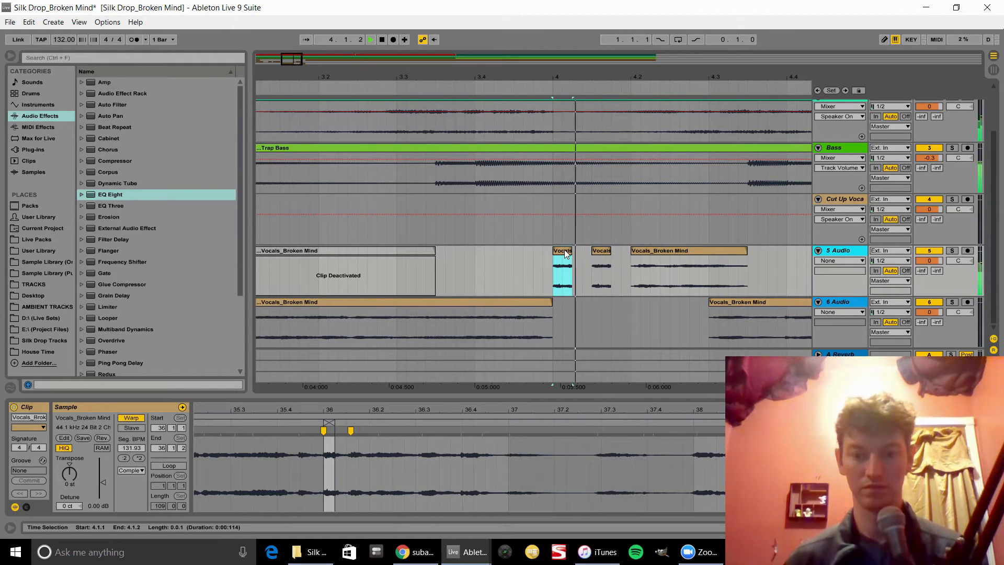
Step: Audition the cut-up vocal section starting from the 6 Audio clip
{"action": "left_click_drag", "start_coordinate": [614, 78], "coordinate": [614, 37]}
{"action": "key", "text": "space"}
{"action": "left_click", "coordinate": [402, 303]}
{"action": "key", "text": "space"}
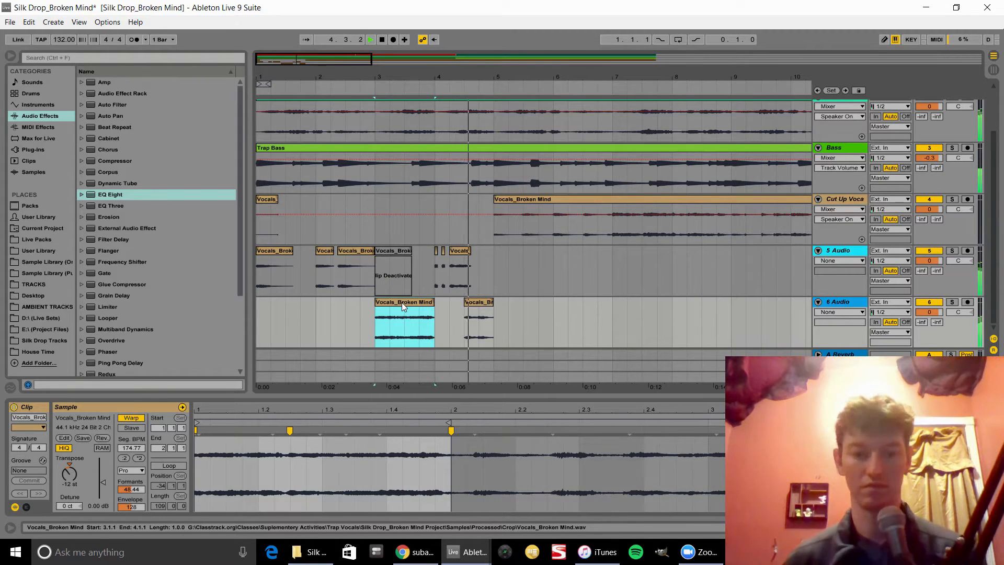
{"action": "key", "text": "space"}
{"action": "key", "text": "space"}
Step: Remove the second warp marker from the longest vocal piece on the 5 Audio track and audition it
{"action": "left_click_drag", "start_coordinate": [454, 80], "coordinate": [454, 120]}
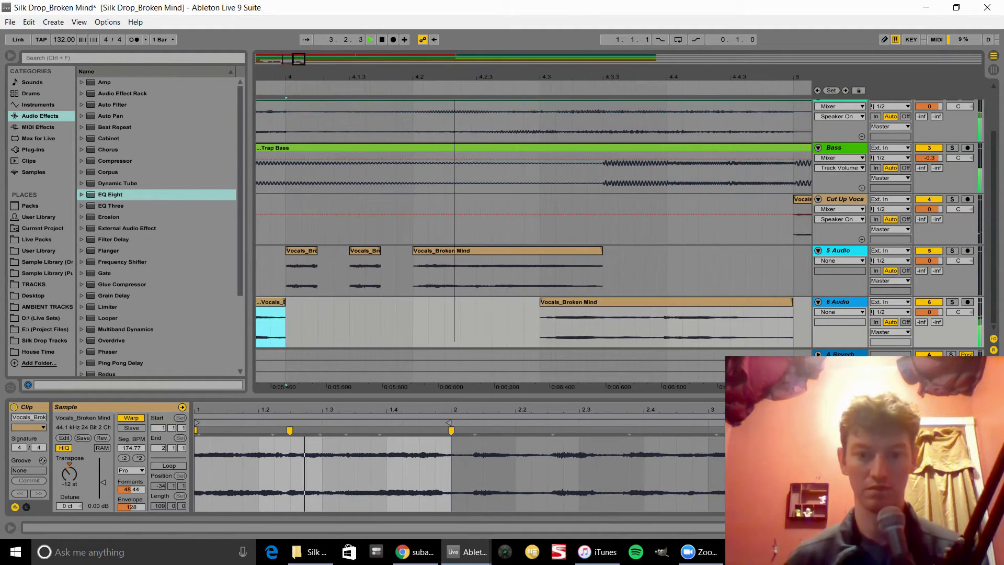
{"action": "left_click", "coordinate": [443, 250]}
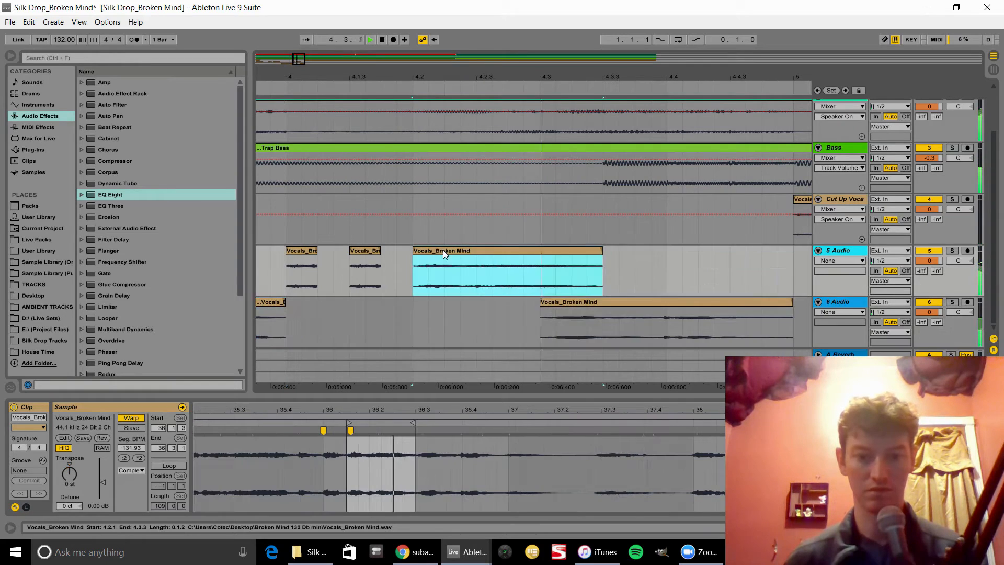
{"action": "double_click", "coordinate": [354, 431]}
{"action": "key", "text": "space"}
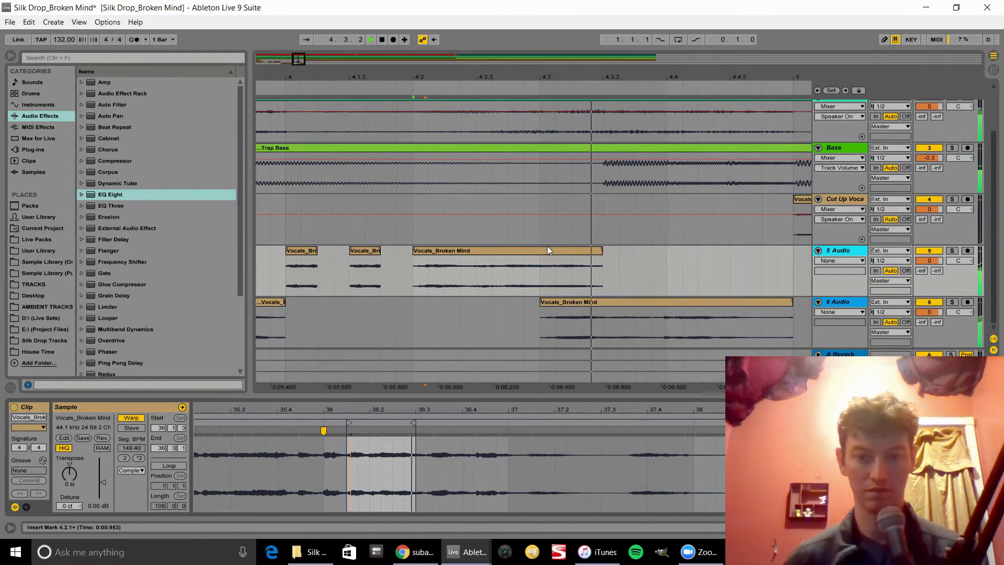
Step: Shift the first two short vocal chunks on the 5 Audio track slightly later in time
{"action": "left_click", "coordinate": [570, 302]}
{"action": "left_click", "coordinate": [298, 250]}
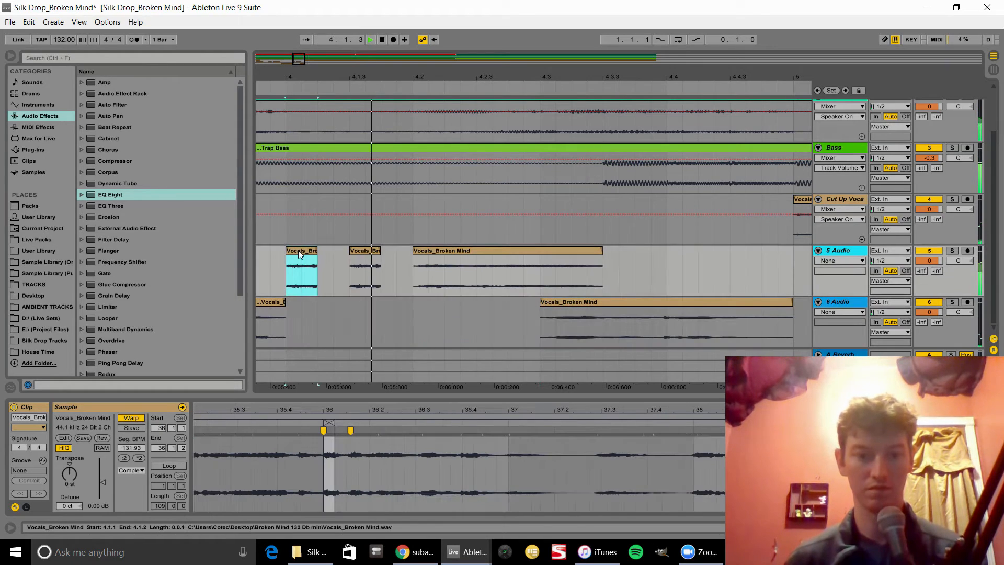
{"action": "scroll", "coordinate": [302, 250], "scroll_direction": "up", "scroll_amount": 2}
{"action": "key", "text": "space"}
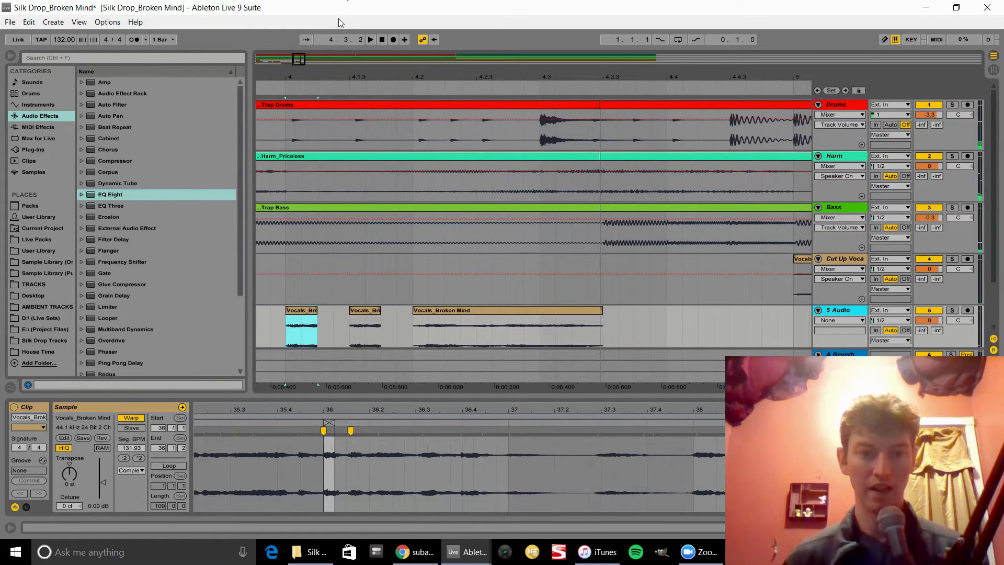
{"action": "left_click_drag", "start_coordinate": [285, 74], "coordinate": [365, 247]}
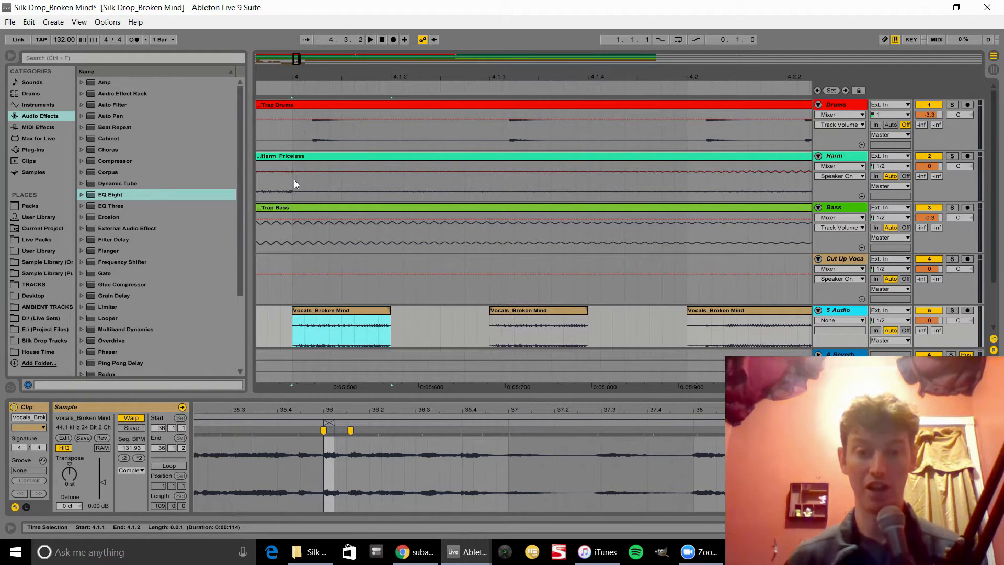
{"action": "scroll", "coordinate": [294, 180], "scroll_direction": "down", "scroll_amount": 2}
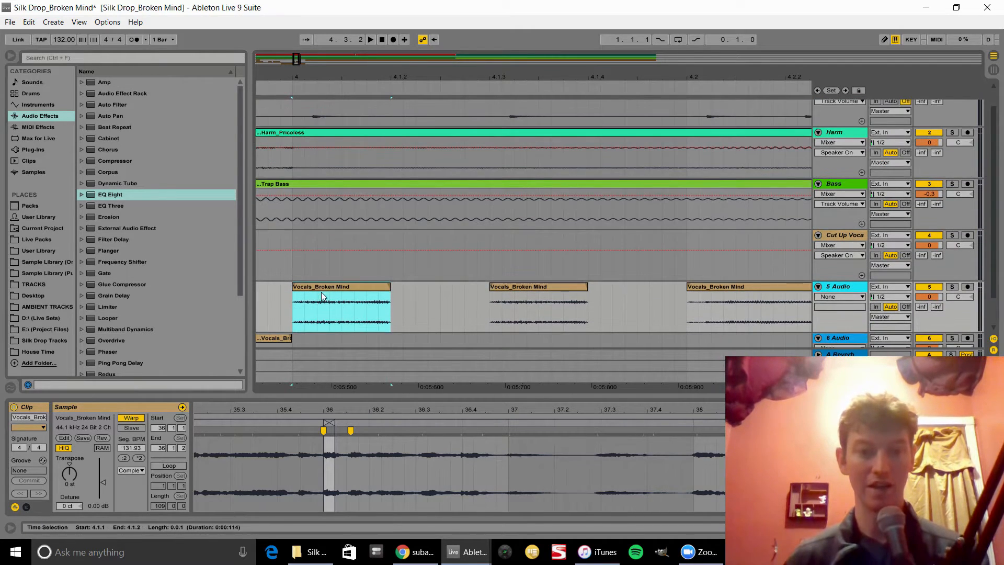
{"action": "left_click_drag", "start_coordinate": [321, 292], "coordinate": [339, 293]}
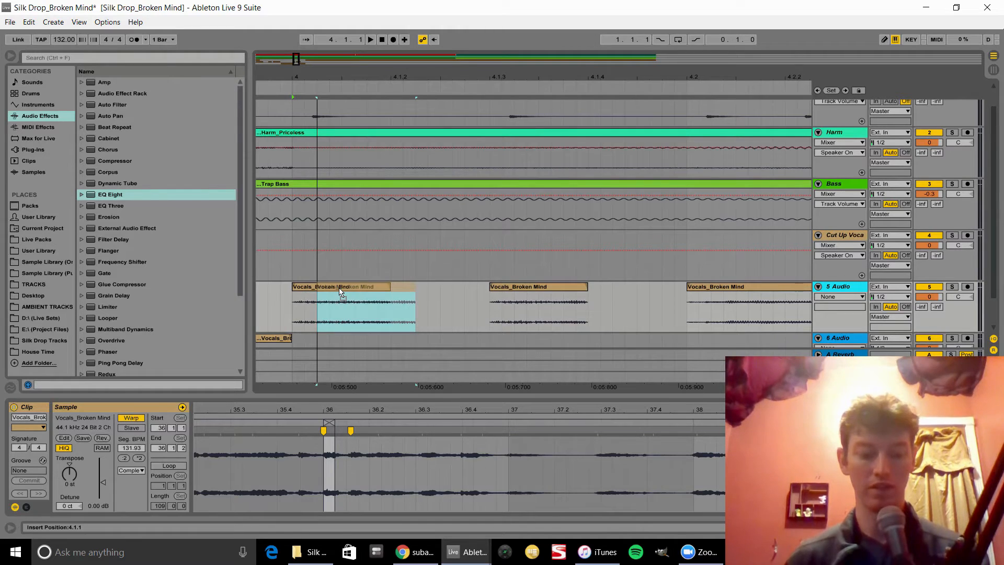
{"action": "left_click_drag", "start_coordinate": [339, 288], "coordinate": [366, 286]}
{"action": "left_click", "coordinate": [504, 287]}
{"action": "left_click_drag", "start_coordinate": [504, 287], "coordinate": [525, 288]}
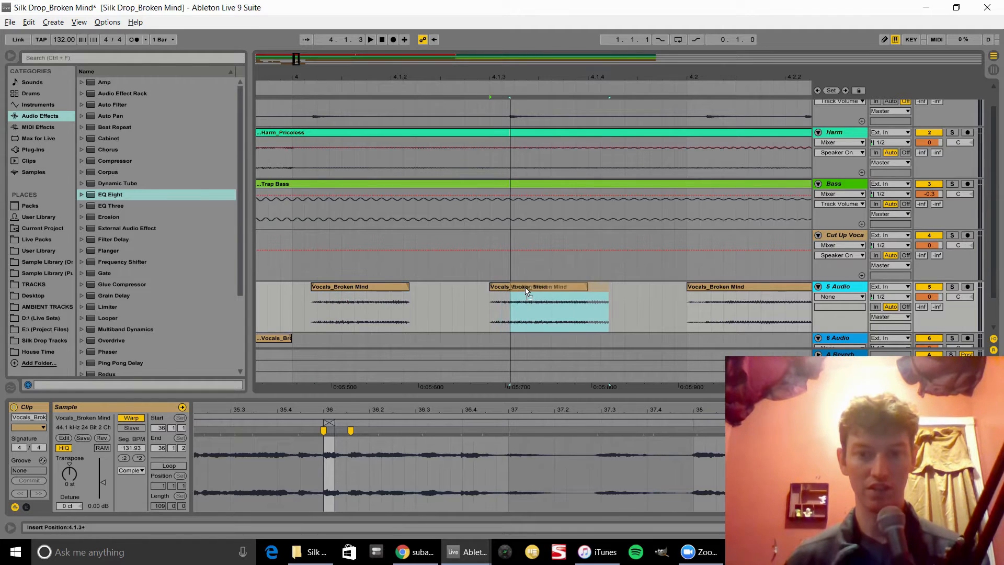
Step: Audition the reworked cut-up vocal section from the start of the 6 Audio clip
{"action": "left_click", "coordinate": [292, 302]}
{"action": "key", "text": "space"}
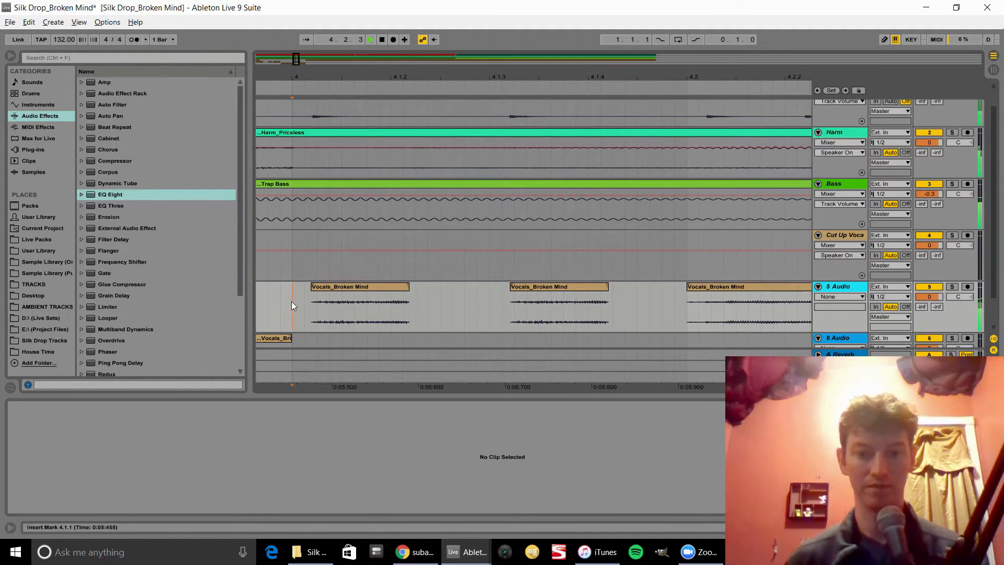
{"action": "left_click_drag", "start_coordinate": [379, 78], "coordinate": [546, 71]}
{"action": "left_click_drag", "start_coordinate": [485, 78], "coordinate": [485, 31]}
{"action": "scroll", "coordinate": [419, 268], "scroll_direction": "down", "scroll_amount": 2}
{"action": "left_click", "coordinate": [437, 302]}
{"action": "key", "text": "space"}
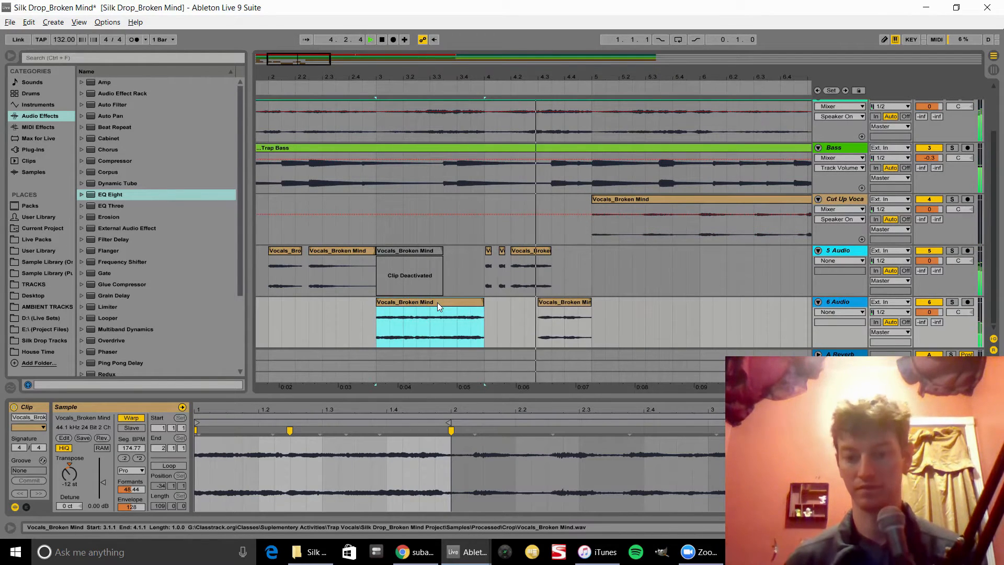
Step: Paste the copied vocal chunk onto the 5 Audio track near bar 5 and audition it
{"action": "left_click_drag", "start_coordinate": [549, 75], "coordinate": [549, 50]}
{"action": "key", "text": "space"}
{"action": "left_click_drag", "start_coordinate": [256, 259], "coordinate": [286, 253]}
{"action": "left_click", "coordinate": [454, 260]}
{"action": "key", "text": "ctrl+v"}
{"action": "key", "text": "space"}
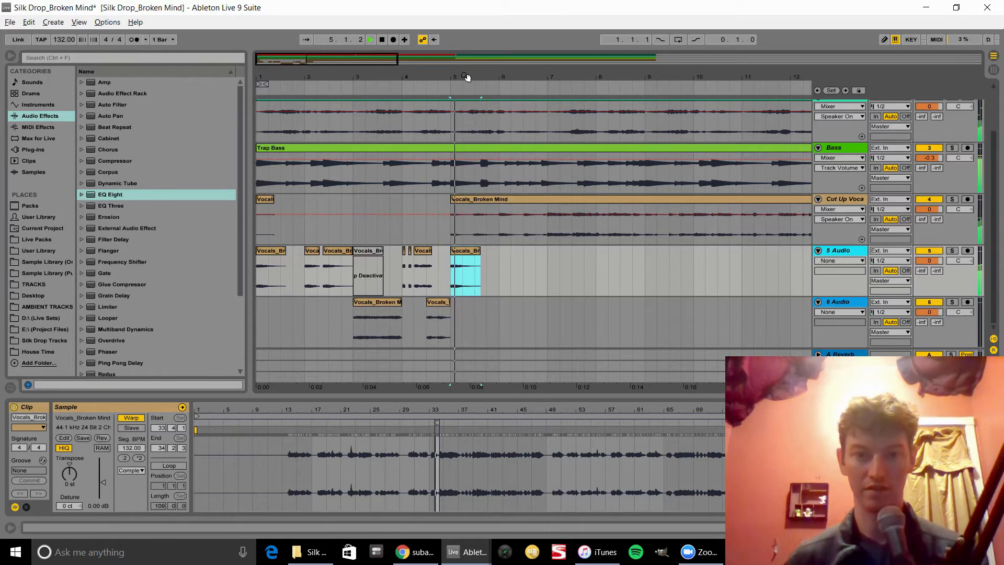
Step: Delete the stretch from 5.3.1 to 6.1.1 out of the Cut Up Vocal clip and audition the result
{"action": "left_click_drag", "start_coordinate": [465, 82], "coordinate": [576, 238]}
{"action": "key", "text": "space"}
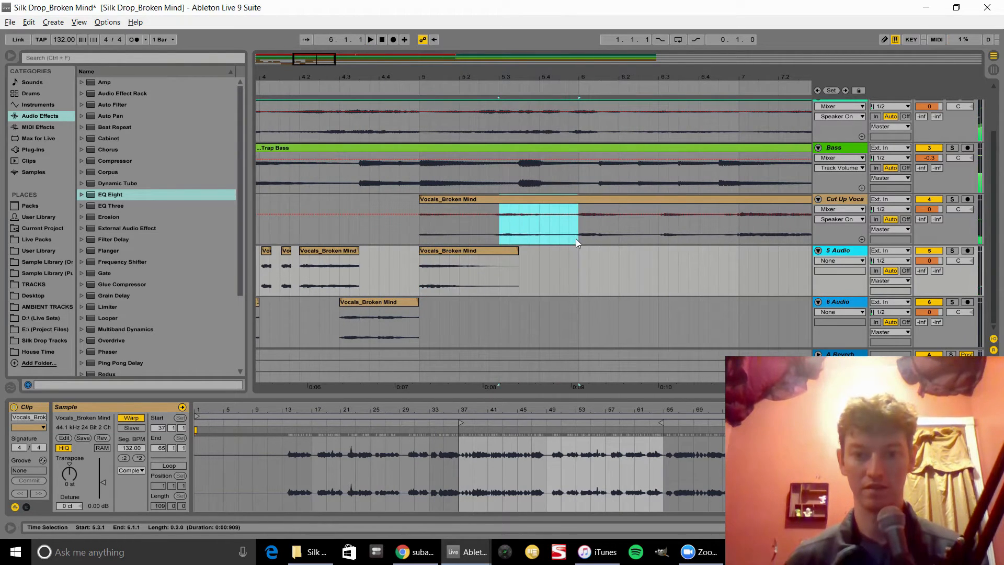
{"action": "key", "text": "Delete"}
{"action": "left_click", "coordinate": [437, 199]}
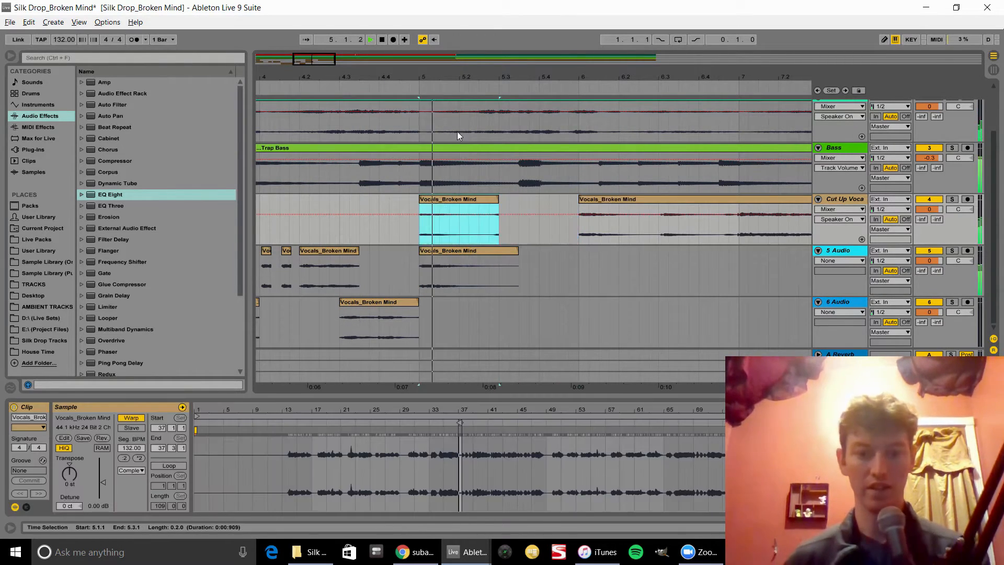
{"action": "key", "text": "space"}
Step: Paste the first vocal chunk from the 5 Audio track onto the Cut Up Vocal track at bar 3
{"action": "left_click_drag", "start_coordinate": [439, 76], "coordinate": [439, 45]}
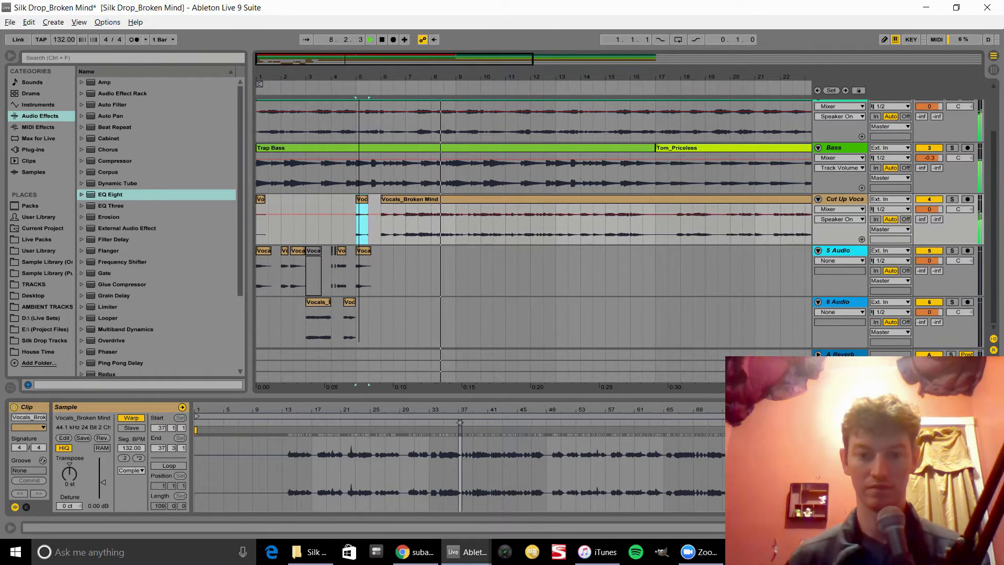
{"action": "left_click", "coordinate": [259, 201]}
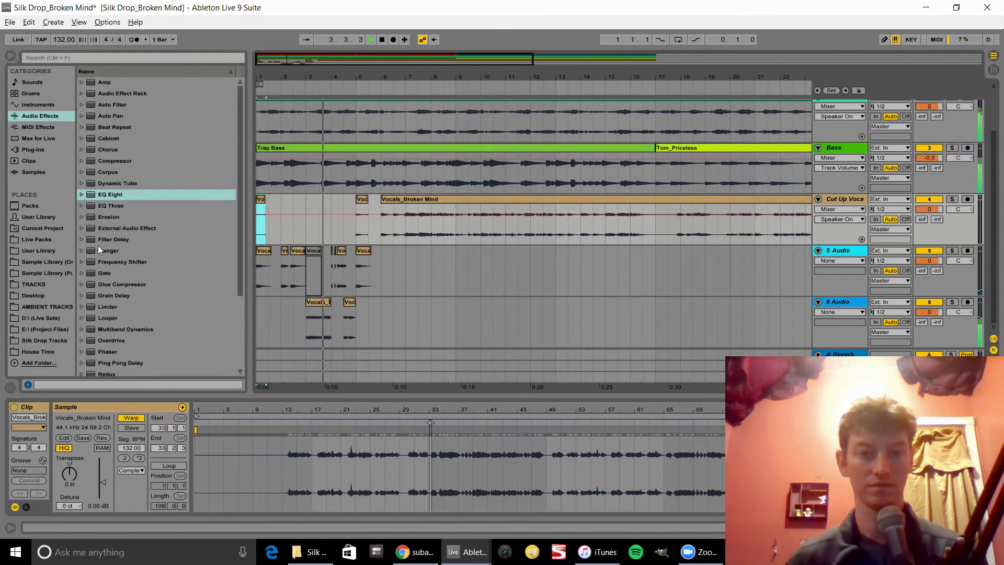
{"action": "left_click_drag", "start_coordinate": [260, 77], "coordinate": [259, 137]}
{"action": "key", "text": "space"}
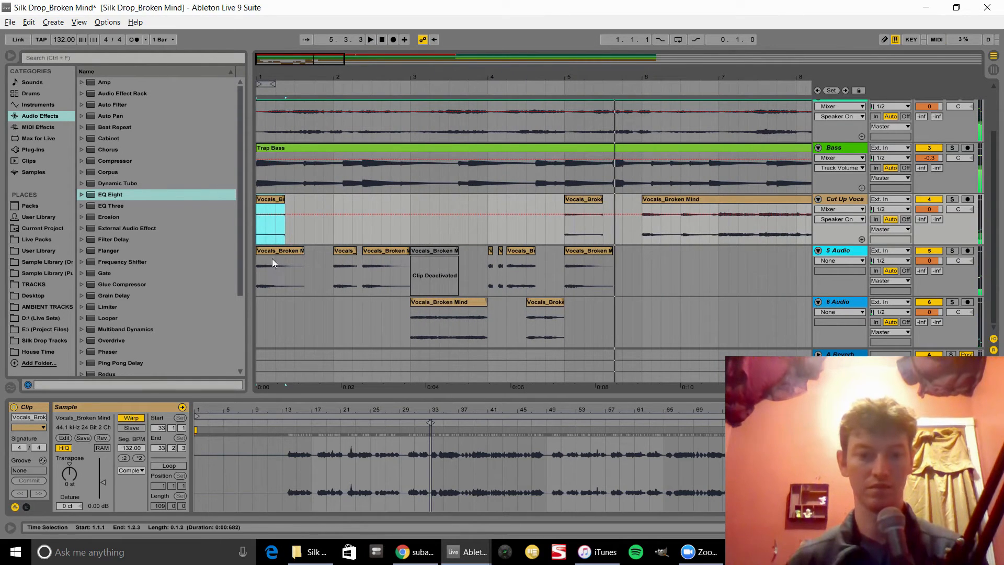
{"action": "left_click", "coordinate": [268, 252]}
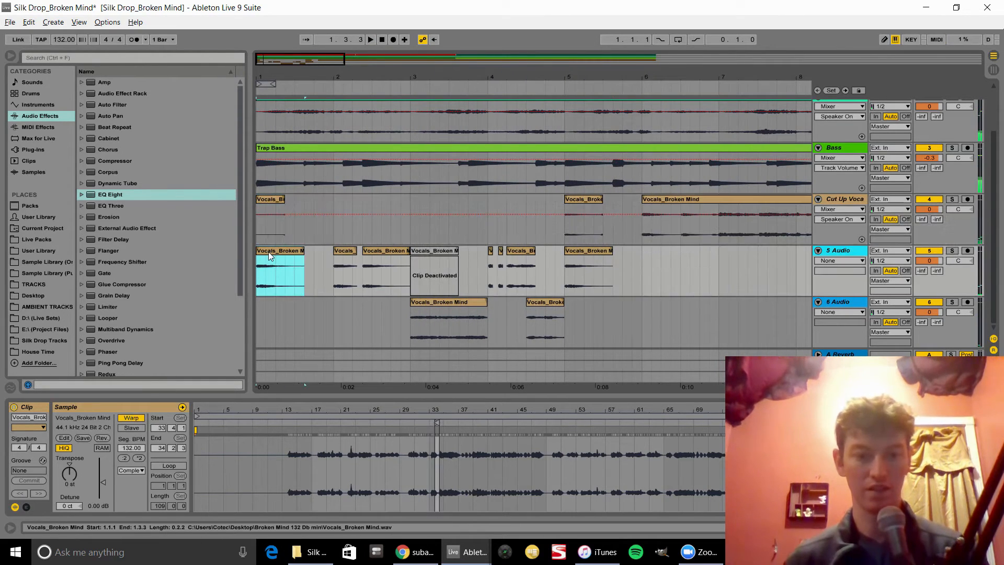
{"action": "left_click", "coordinate": [408, 227]}
{"action": "key", "text": "ctrl+v"}
Step: Deactivate the 6 Audio clip at bar 3 and audition the pasted chunk on the Cut Up Vocal track
{"action": "left_click", "coordinate": [342, 249]}
{"action": "key", "text": "space"}
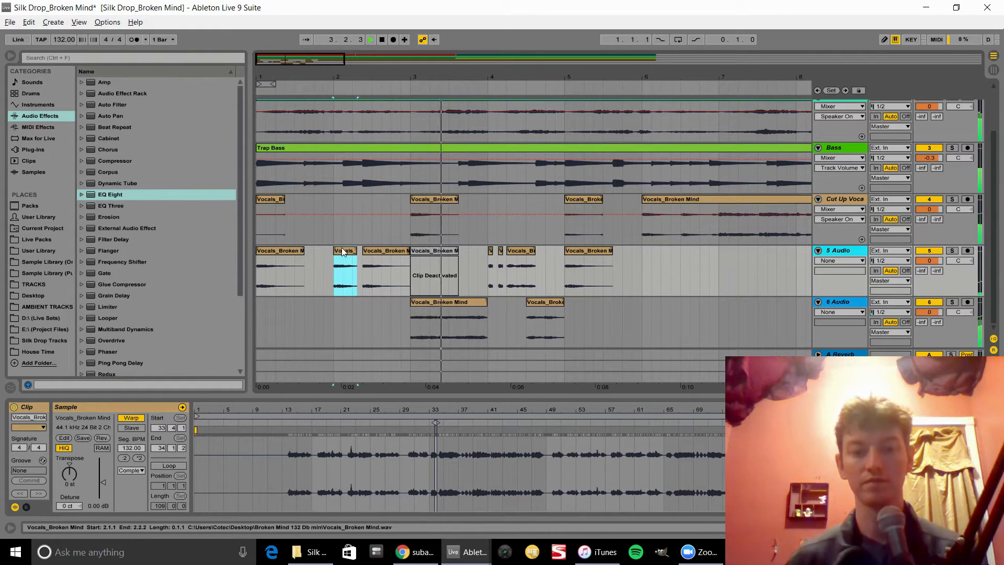
{"action": "left_click", "coordinate": [425, 305]}
{"action": "key", "text": "space"}
{"action": "key", "text": "0"}
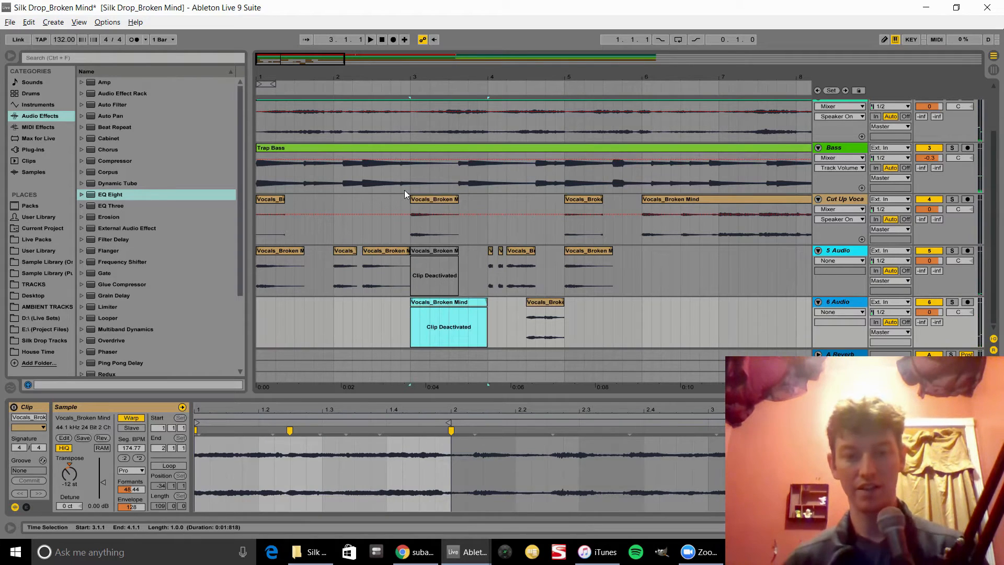
{"action": "left_click", "coordinate": [417, 203]}
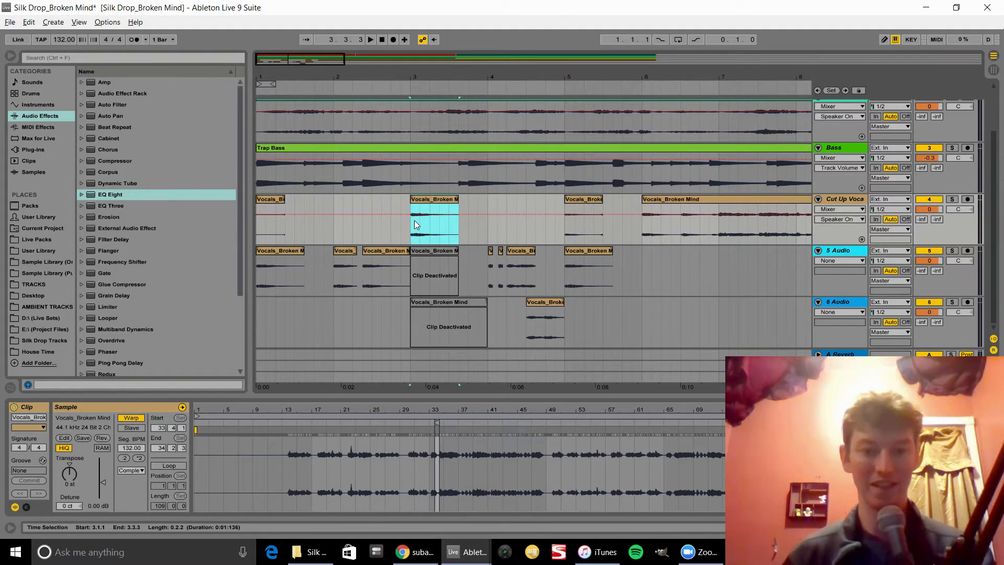
{"action": "key", "text": "space"}
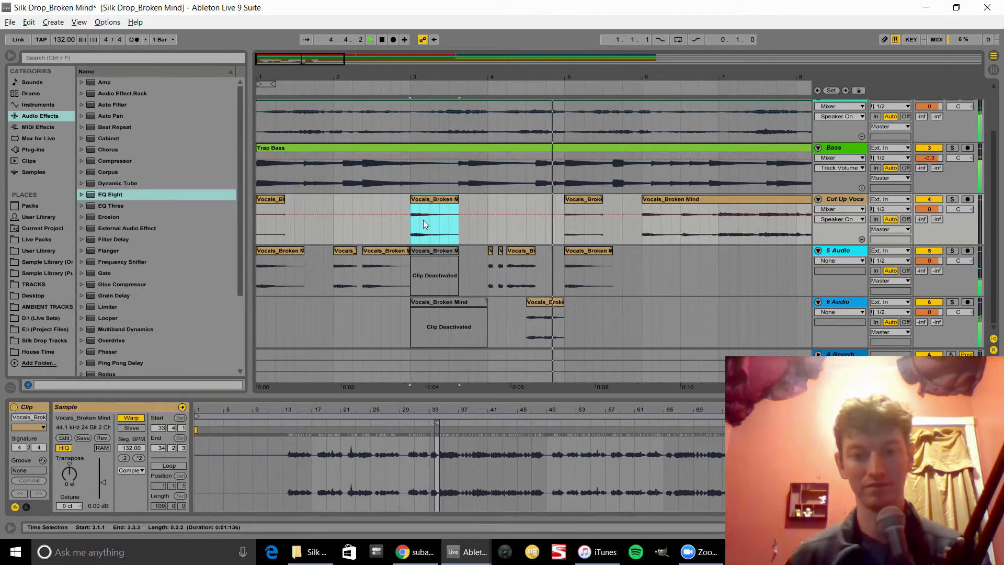
Step: Split the long Cut Up Vocal clip around bar 7 into a row of short slices
{"action": "left_click_drag", "start_coordinate": [544, 78], "coordinate": [282, 78]}
{"action": "mouse_move", "coordinate": [487, 78]}
{"action": "left_mouse_down"}
{"action": "mouse_move", "coordinate": [485, 97]}
{"action": "mouse_move", "coordinate": [485, 88]}
{"action": "left_mouse_up"}
{"action": "key", "text": "space"}
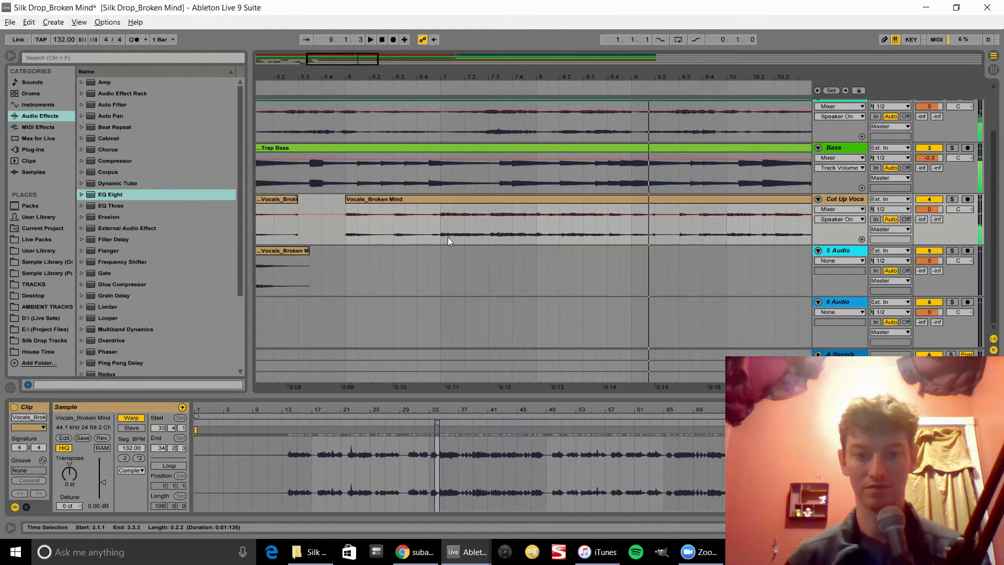
{"action": "left_click_drag", "start_coordinate": [448, 240], "coordinate": [535, 224]}
{"action": "key", "text": "ctrl+e"}
{"action": "key", "text": "ctrl+e"}
{"action": "key", "text": "ctrl+e"}
{"action": "key", "text": "ctrl+e"}
{"action": "key", "text": "ctrl+e"}
{"action": "key", "text": "ctrl+e"}
{"action": "left_click", "coordinate": [448, 200]}
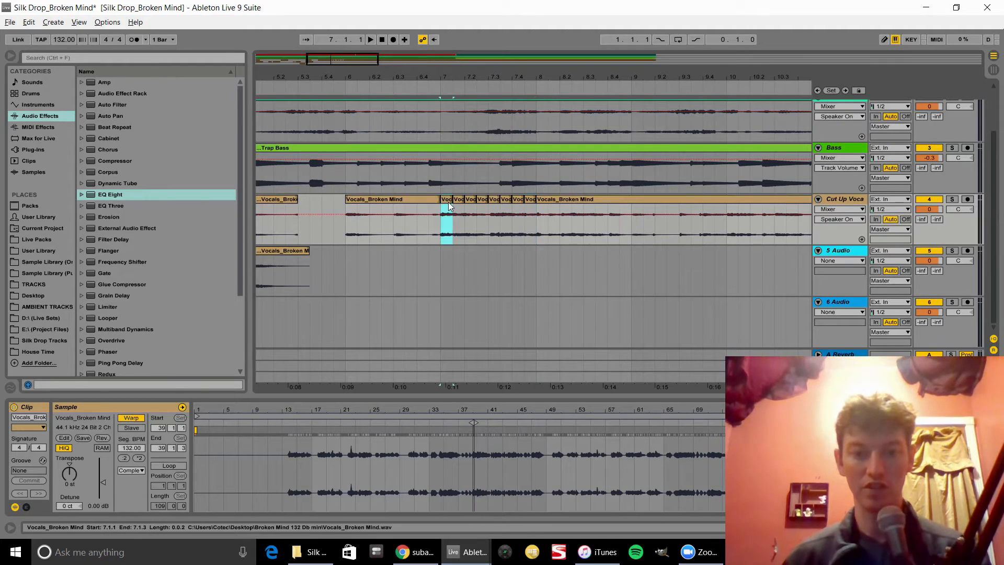
Step: Transpose the first two slices to -5 st and the third slice to -12 st
{"action": "left_click_drag", "start_coordinate": [436, 77], "coordinate": [436, 131]}
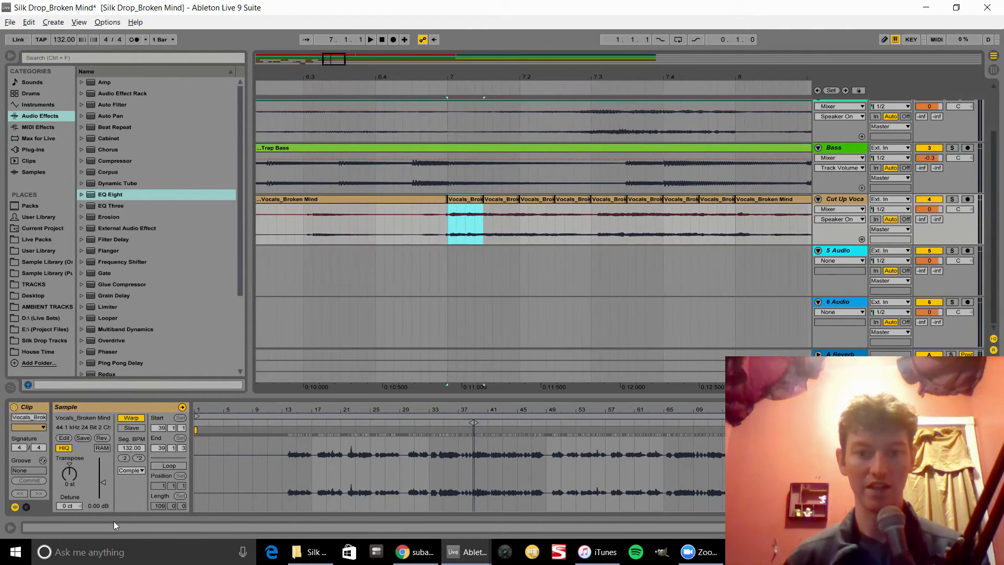
{"action": "left_click", "coordinate": [71, 474]}
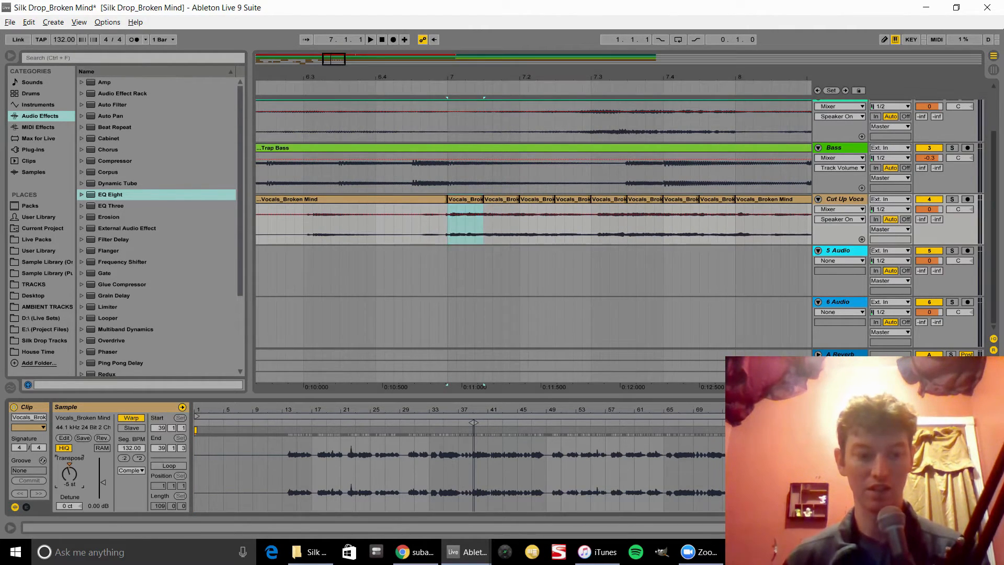
{"action": "left_click", "coordinate": [504, 200]}
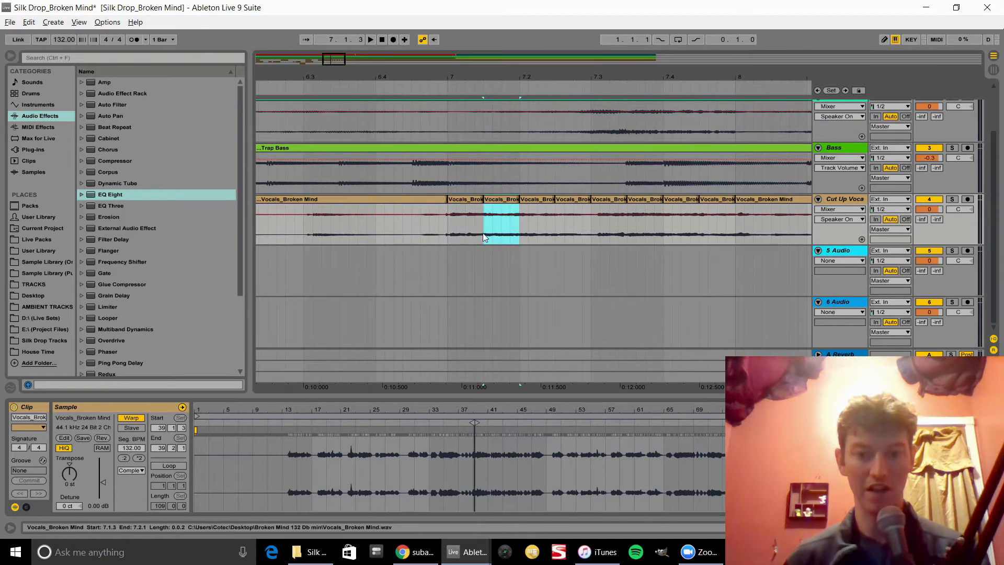
{"action": "left_click_drag", "start_coordinate": [68, 476], "coordinate": [67, 486]}
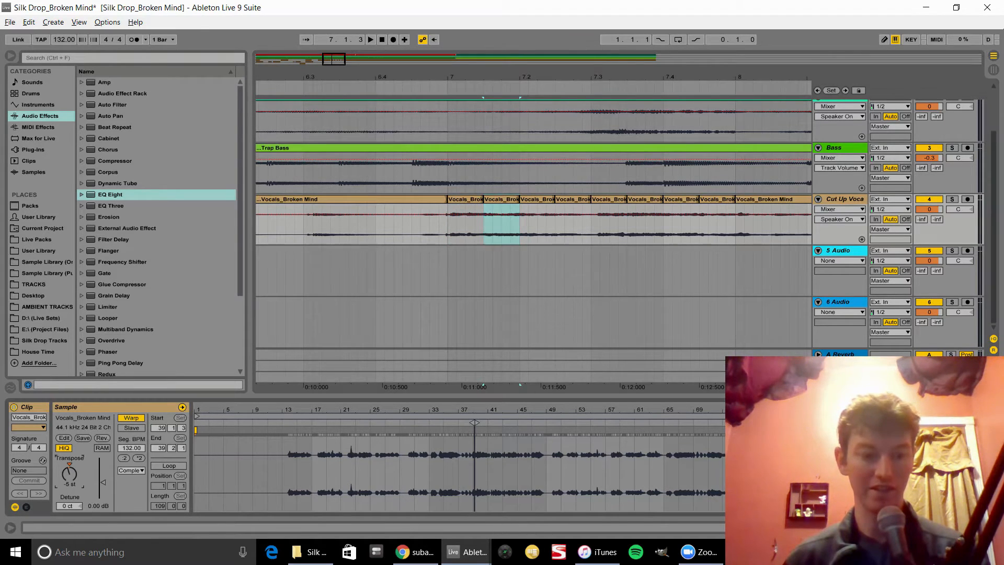
{"action": "left_click", "coordinate": [542, 199]}
{"action": "left_click_drag", "start_coordinate": [69, 473], "coordinate": [69, 487]}
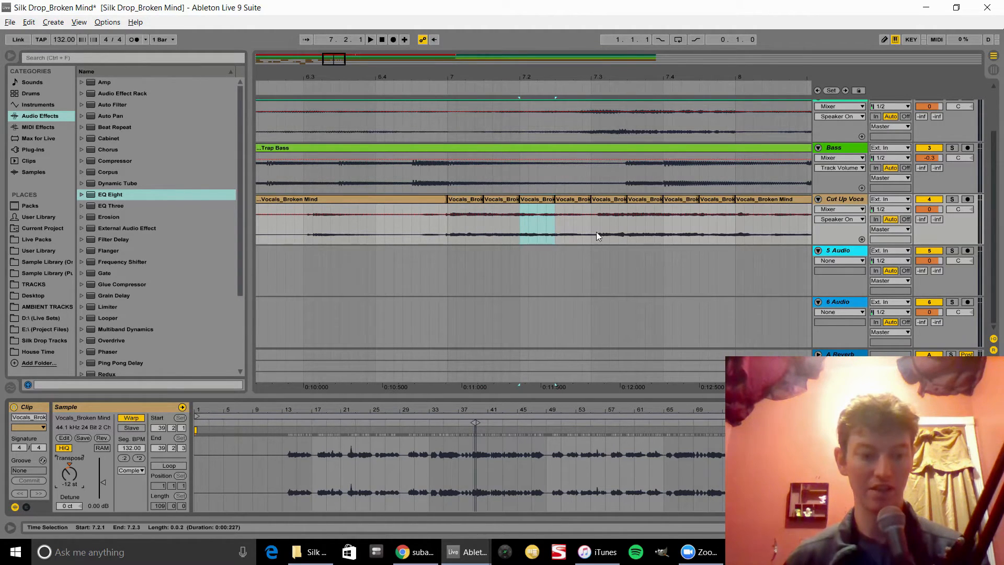
Step: Audition the pitched slices and delete the fourth slice on the Cut Up Vocal track
{"action": "left_click", "coordinate": [584, 207]}
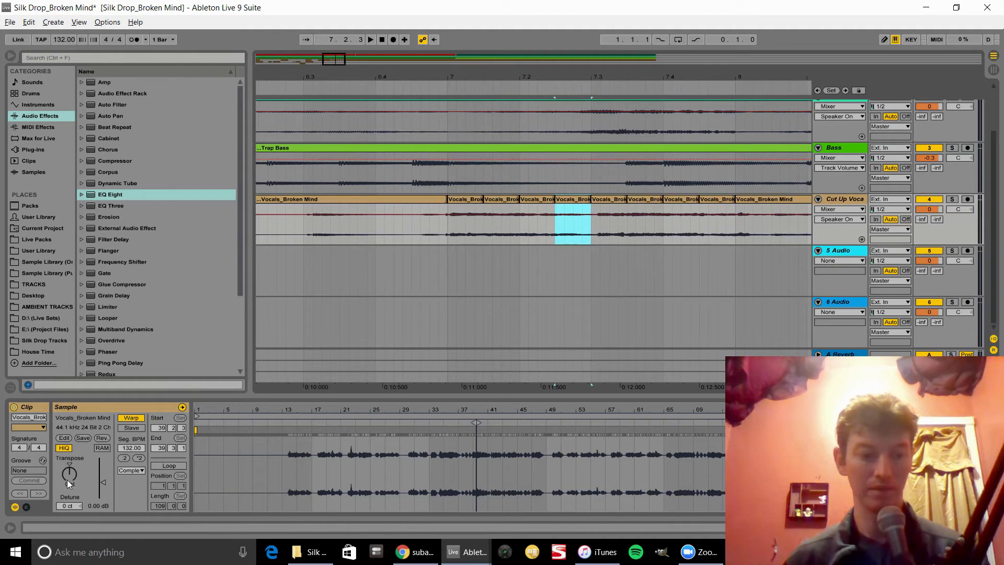
{"action": "left_click", "coordinate": [466, 197]}
{"action": "key", "text": "space"}
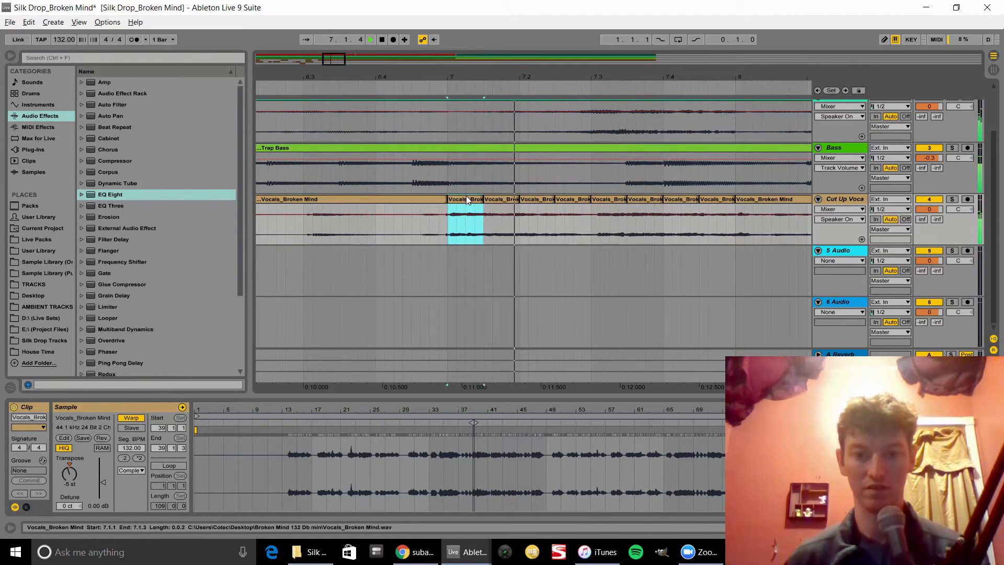
{"action": "left_click", "coordinate": [572, 201]}
{"action": "key", "text": "space"}
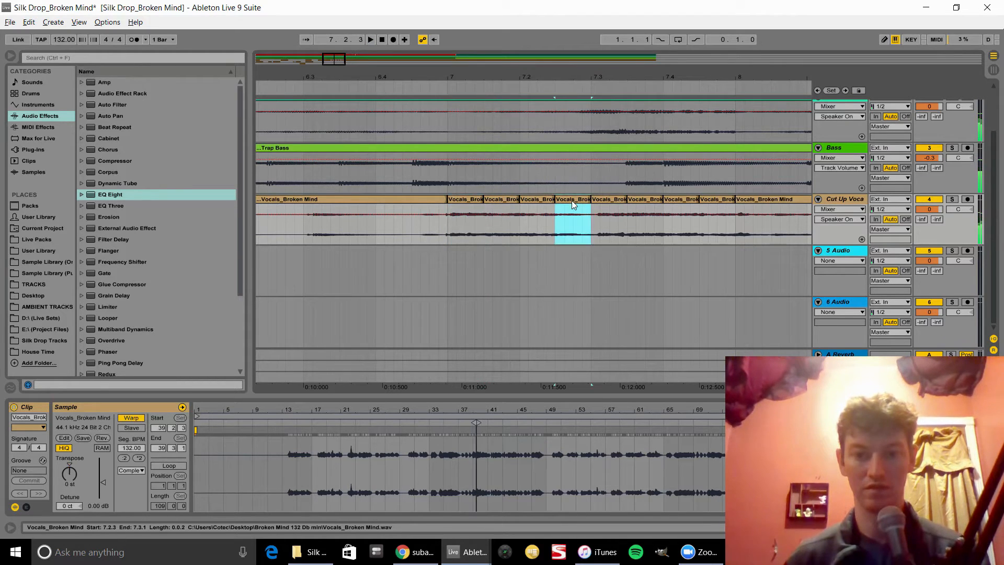
{"action": "key", "text": "Delete"}
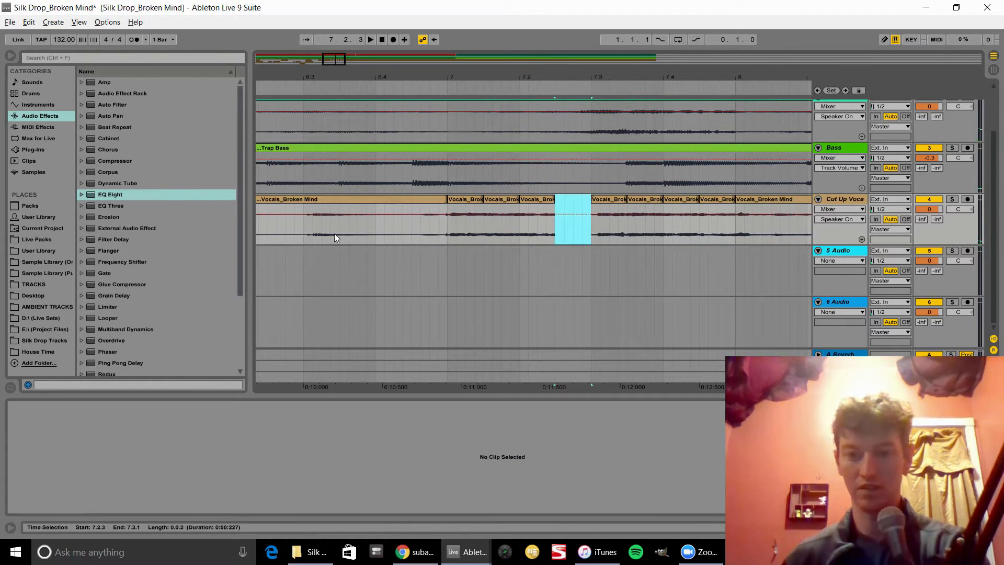
Step: Delete two more short slices further along the Cut Up Vocal clip around bar 7.3
{"action": "left_click", "coordinate": [300, 226]}
{"action": "key", "text": "space"}
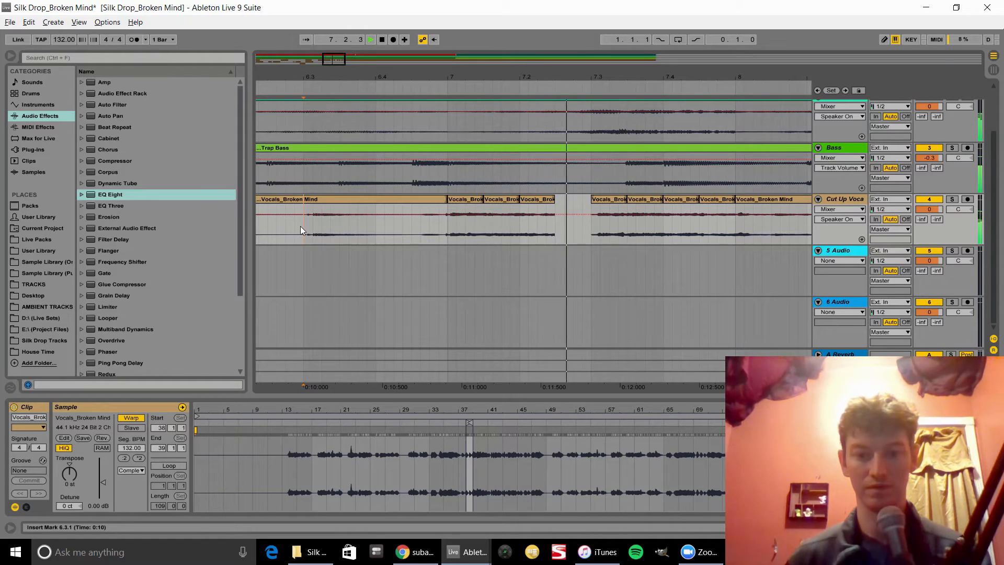
{"action": "left_click_drag", "start_coordinate": [689, 74], "coordinate": [688, 42]}
{"action": "key", "text": "space"}
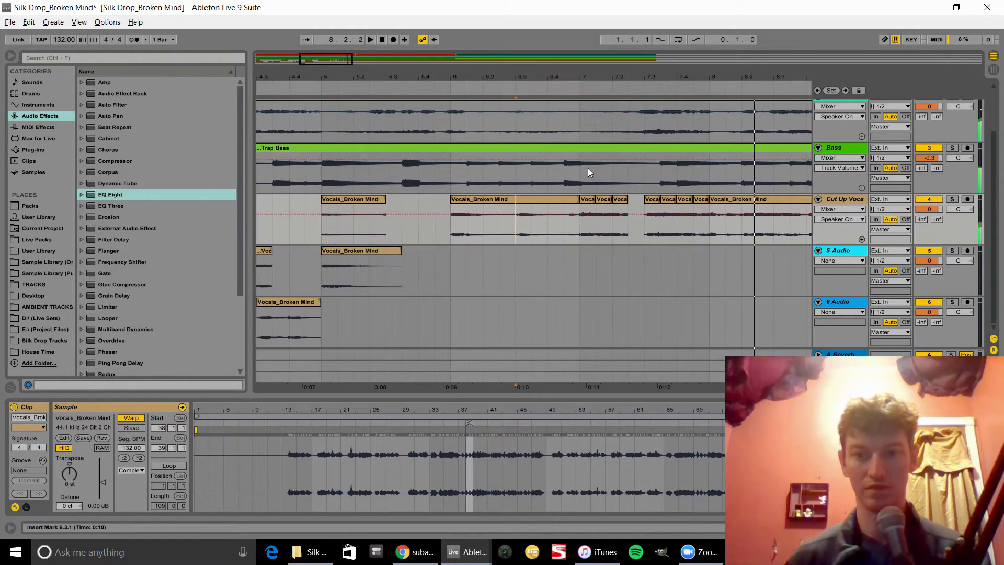
{"action": "key", "text": "space"}
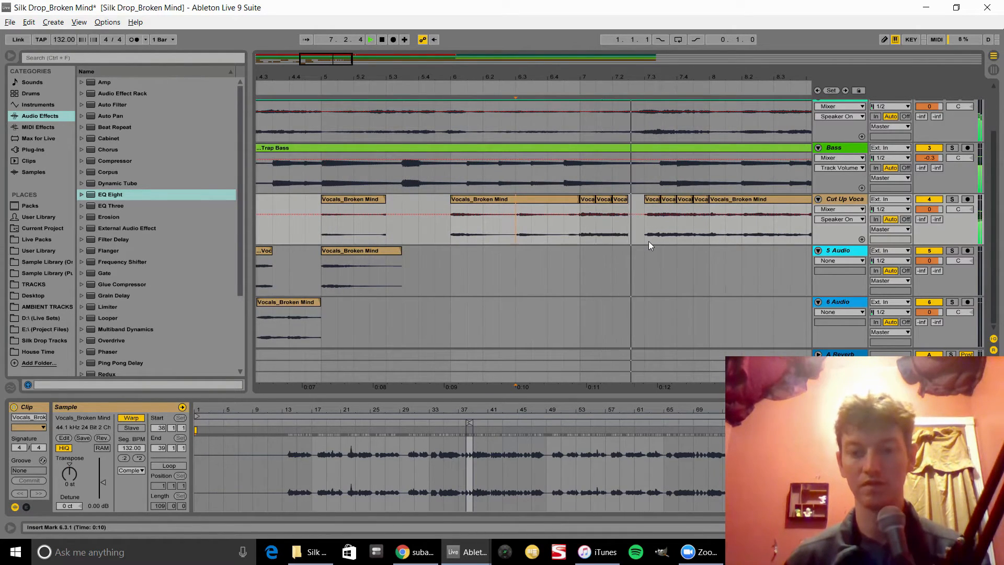
{"action": "key", "text": "space"}
{"action": "left_click_drag", "start_coordinate": [647, 236], "coordinate": [634, 216]}
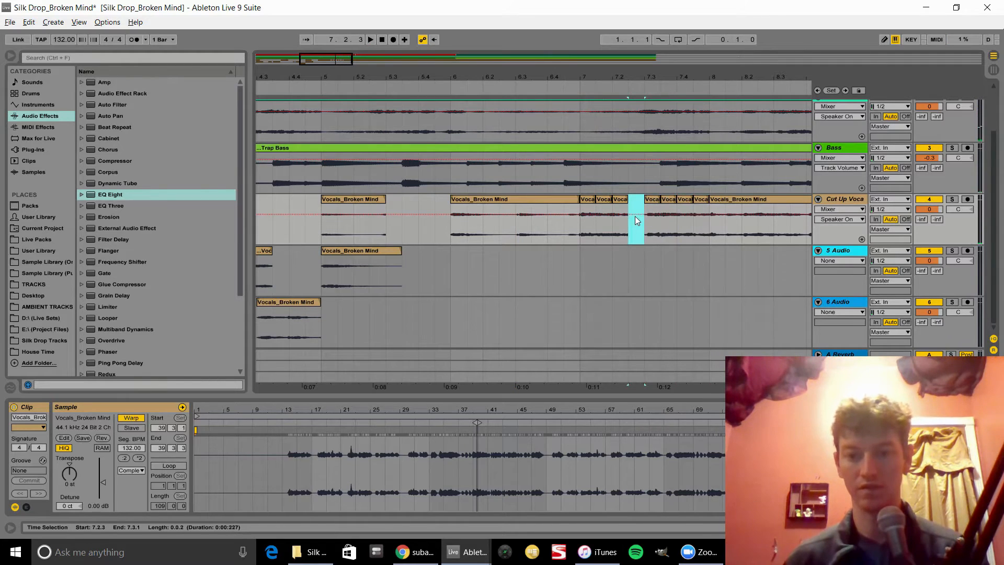
{"action": "key", "text": "Delete"}
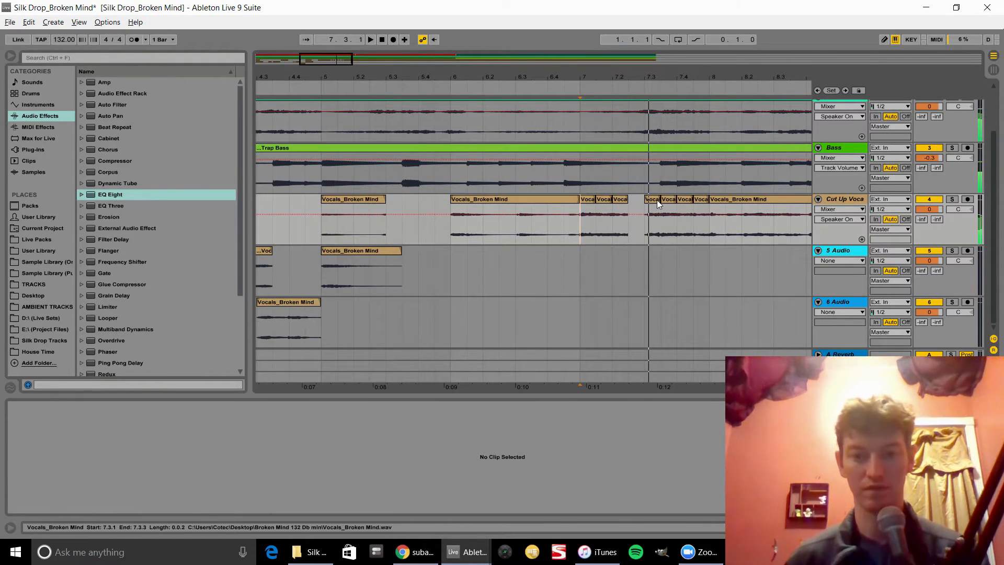
{"action": "left_click", "coordinate": [656, 200]}
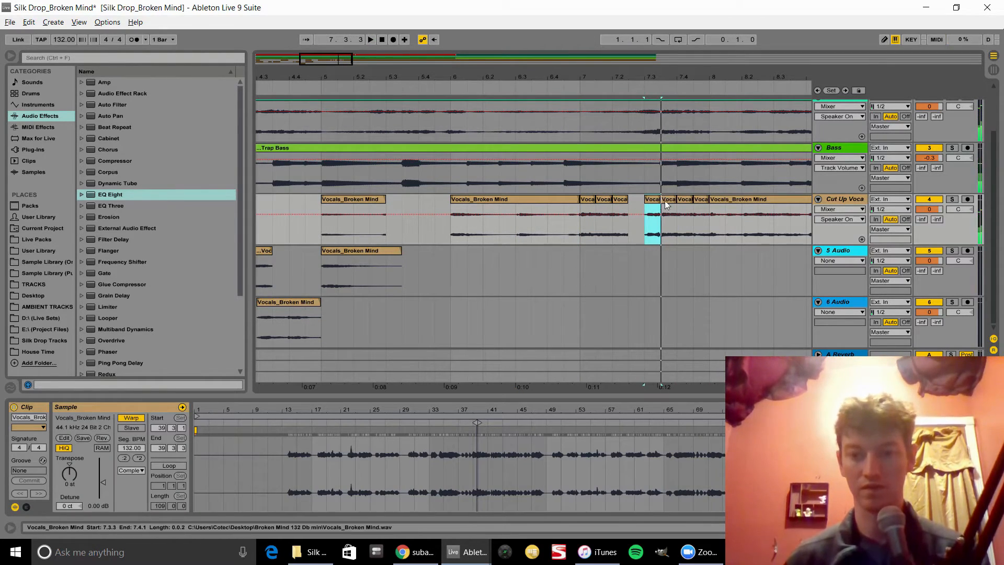
{"action": "left_click", "coordinate": [668, 199]}
{"action": "key", "text": "Delete"}
Step: Try moving the slice at 7.3.1 on the Cut Up Vocal track later, then undo the move
{"action": "left_click_drag", "start_coordinate": [683, 81], "coordinate": [685, 112]}
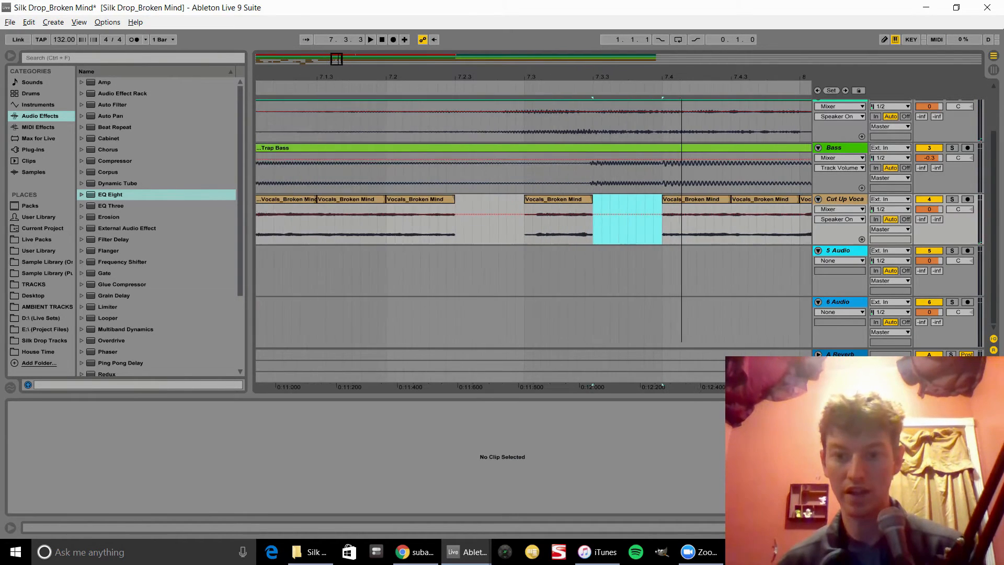
{"action": "scroll", "coordinate": [532, 272], "scroll_direction": "up", "scroll_amount": 3}
{"action": "left_click", "coordinate": [538, 259]}
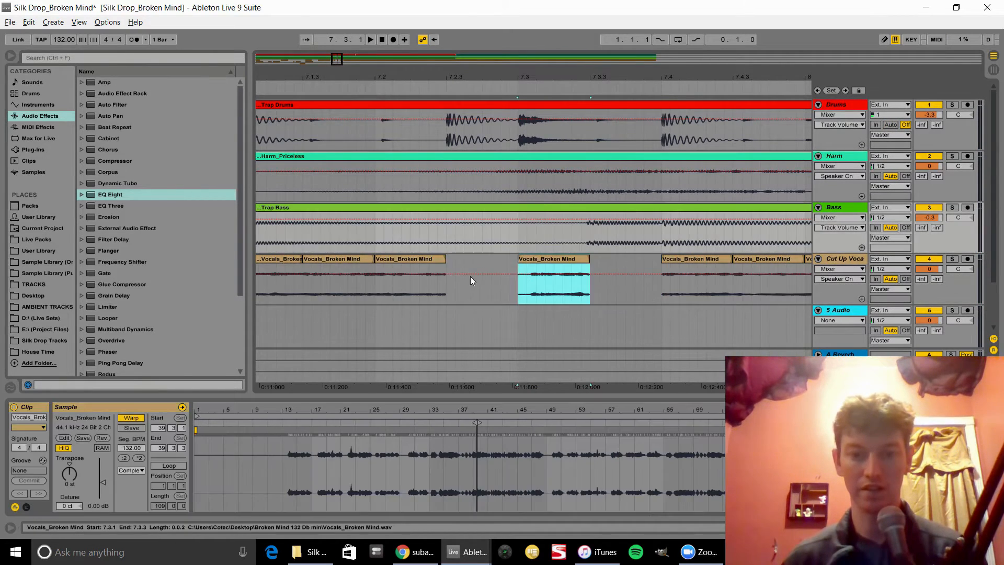
{"action": "left_click", "coordinate": [290, 267]}
{"action": "key", "text": "space"}
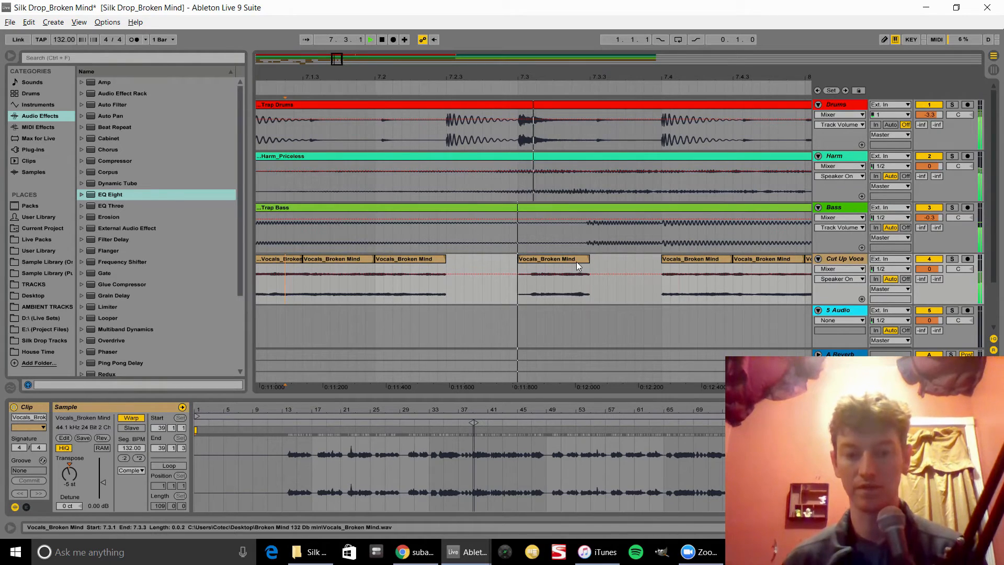
{"action": "key", "text": "space"}
{"action": "left_click_drag", "start_coordinate": [576, 261], "coordinate": [630, 264]}
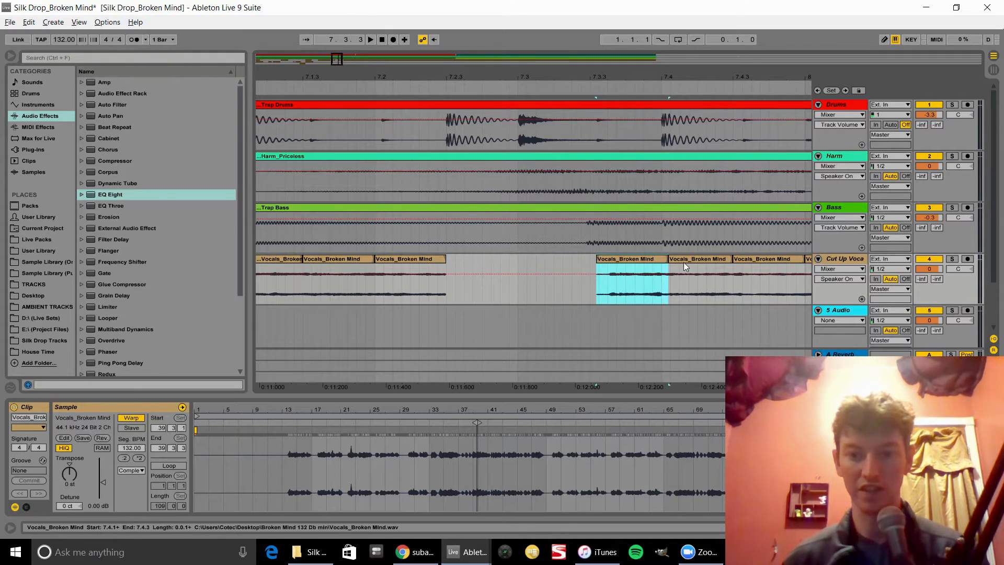
{"action": "key", "text": "ctrl+z"}
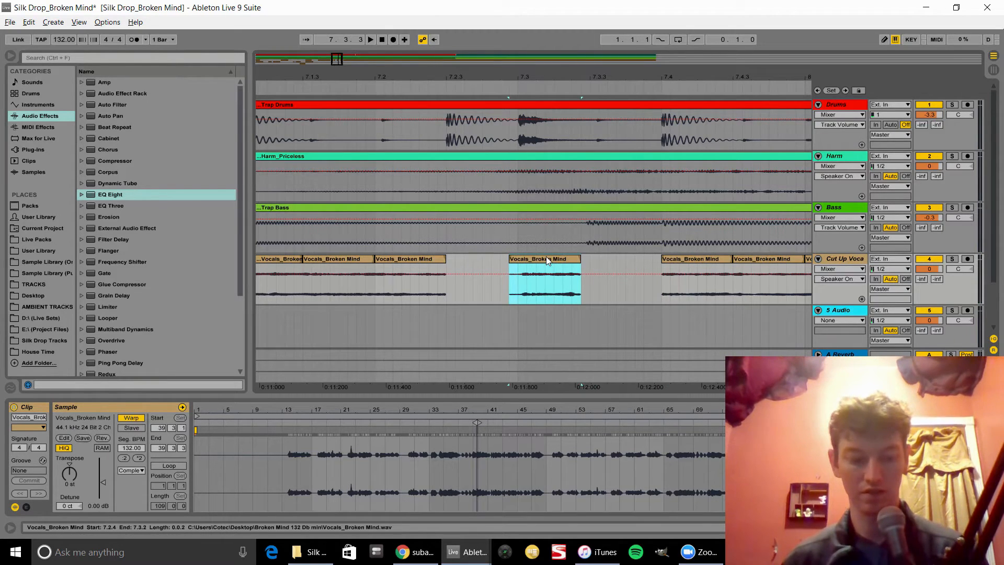
Step: Duplicate the slice at 7.2.4 into the empty gap right after it on the Cut Up Vocal track
{"action": "left_click_drag", "start_coordinate": [545, 260], "coordinate": [619, 269]}
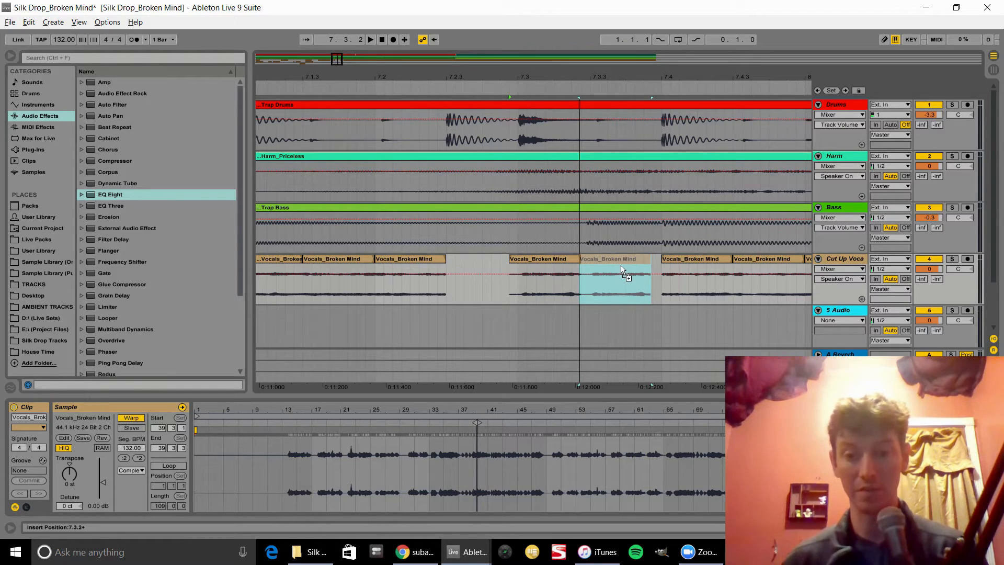
{"action": "mouse_move", "coordinate": [622, 268]}
{"action": "left_mouse_down"}
{"action": "mouse_move", "coordinate": [633, 268]}
{"action": "mouse_move", "coordinate": [624, 264]}
{"action": "left_mouse_up"}
{"action": "left_click", "coordinate": [556, 260]}
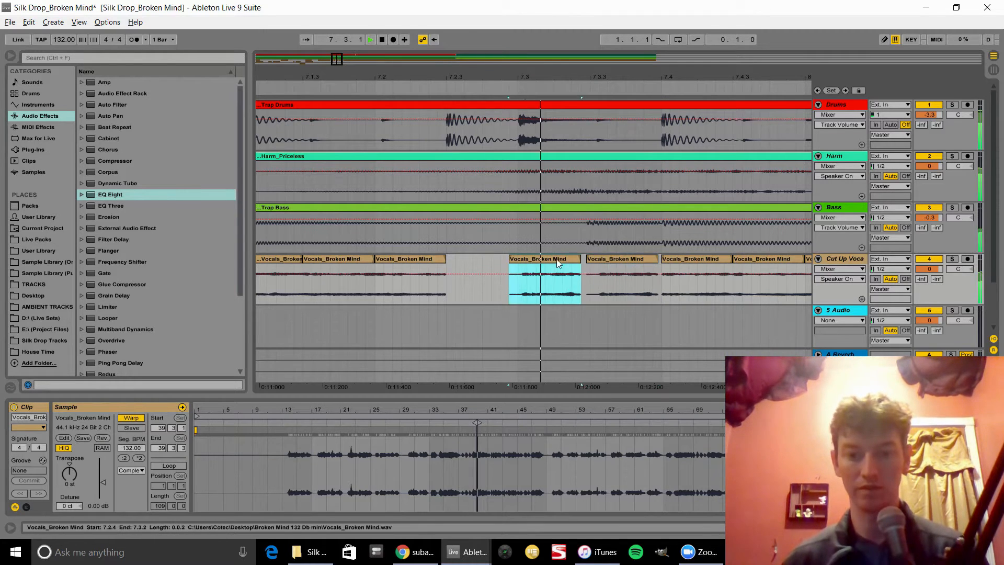
Step: Delete the vocal slice around bar 7.4 on the Cut Up Vocal track
{"action": "key", "text": "space"}
{"action": "key", "text": "space"}
{"action": "left_click", "coordinate": [685, 258]}
{"action": "key", "text": "Delete"}
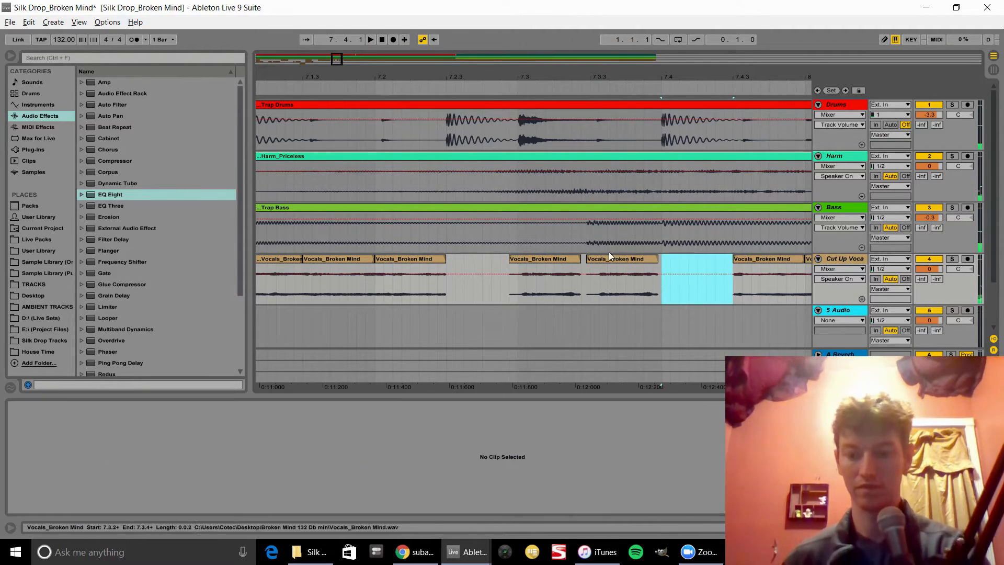
Step: Move the slice near bar 7.3.3 on the Cut Up Vocal track slightly later and audition it
{"action": "left_click", "coordinate": [573, 259]}
{"action": "key", "text": "space"}
{"action": "left_click_drag", "start_coordinate": [625, 80], "coordinate": [490, 24]}
{"action": "left_click_drag", "start_coordinate": [486, 82], "coordinate": [473, 139]}
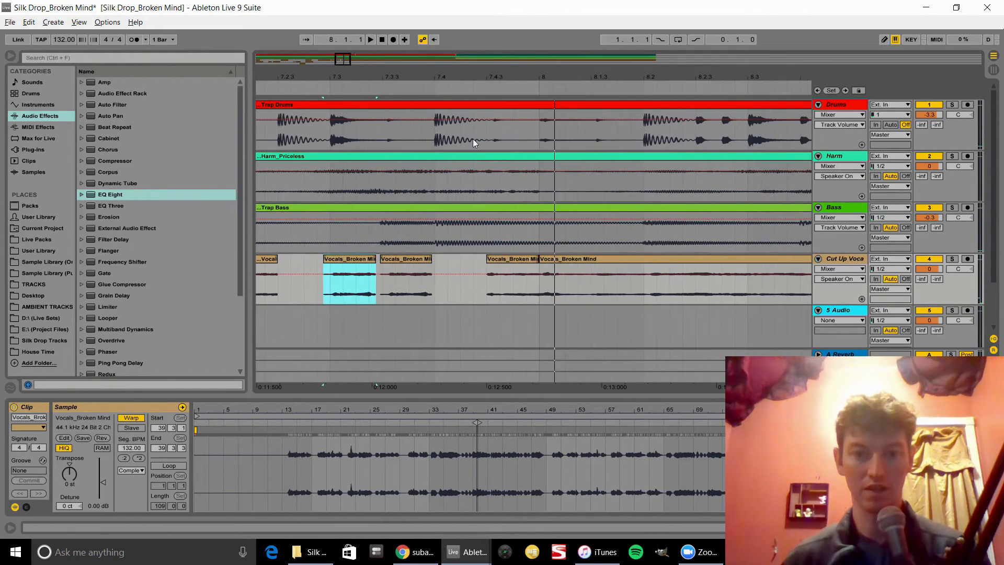
{"action": "left_click_drag", "start_coordinate": [407, 258], "coordinate": [457, 264]}
{"action": "left_click", "coordinate": [367, 258]}
{"action": "key", "text": "space"}
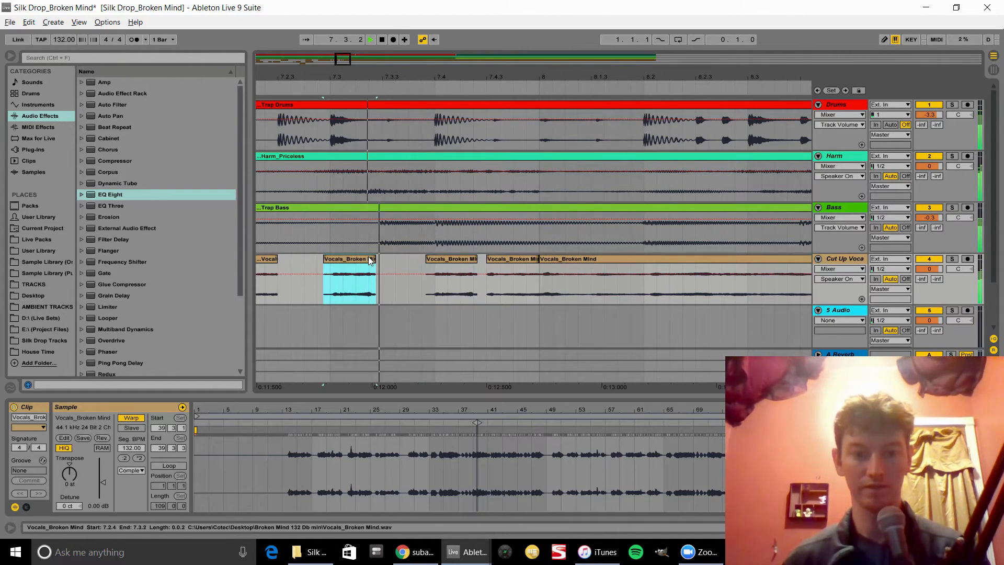
{"action": "key", "text": "space"}
Step: Delete the slice near bar 7.4.3 on the Cut Up Vocal track and audition the result
{"action": "left_click", "coordinate": [516, 262]}
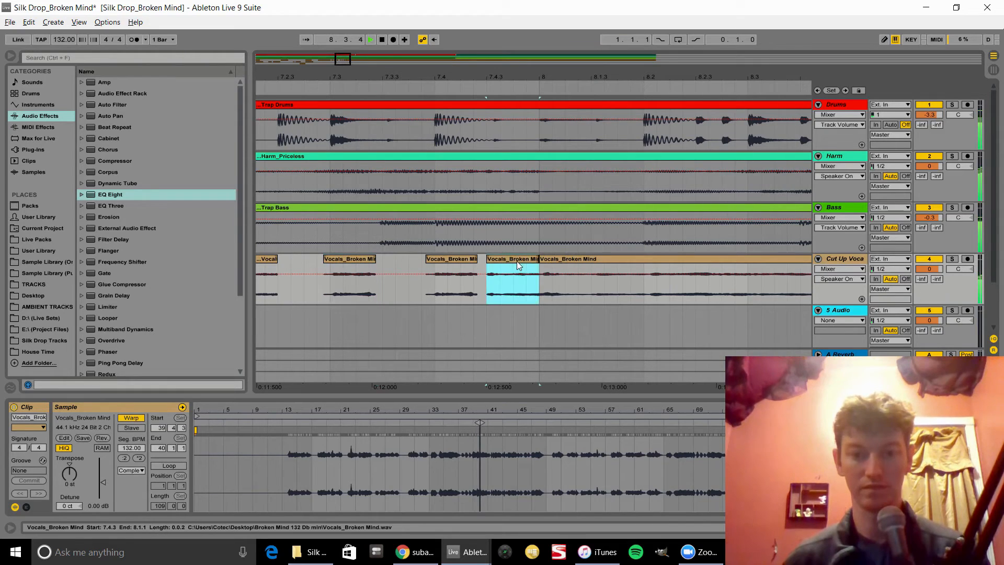
{"action": "key", "text": "Delete"}
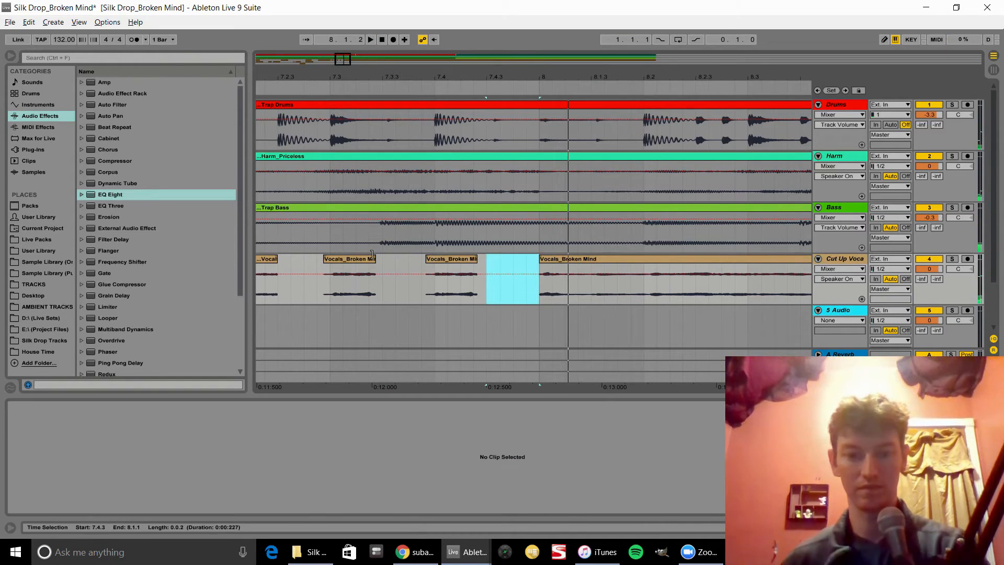
{"action": "left_click", "coordinate": [353, 258]}
{"action": "key", "text": "space"}
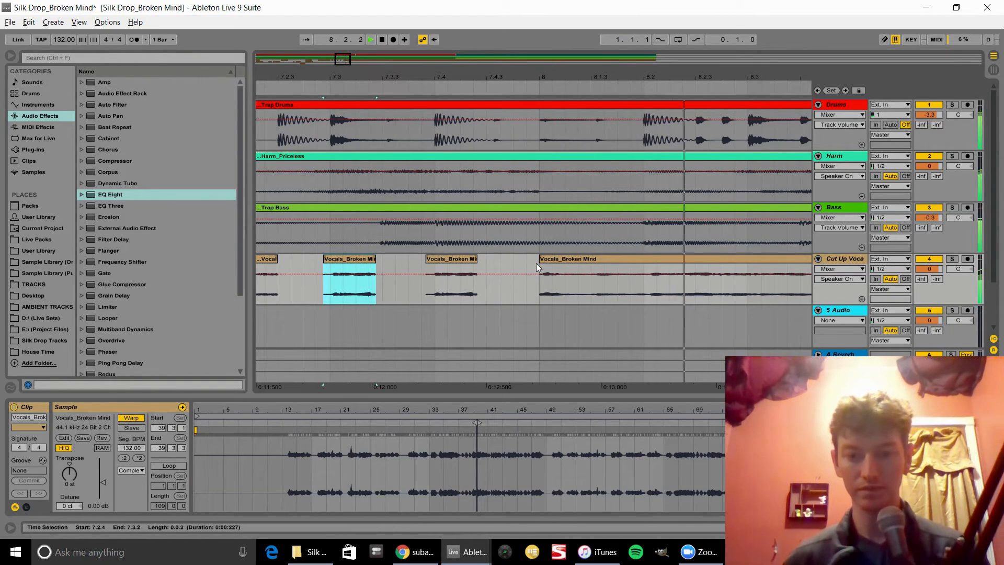
{"action": "key", "text": "space"}
Step: Audition the long vocal clip that follows the chopped slices on the Cut Up Vocal track
{"action": "left_click_drag", "start_coordinate": [541, 260], "coordinate": [586, 267]}
{"action": "key", "text": "space"}
{"action": "key", "text": "space"}
{"action": "key", "text": "space"}
{"action": "left_click", "coordinate": [344, 252]}
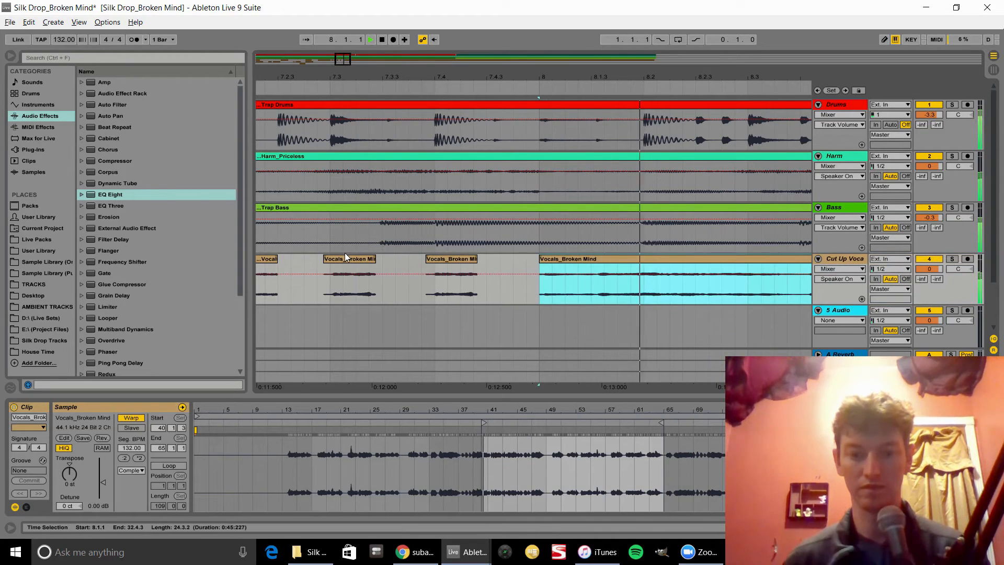
{"action": "key", "text": "space"}
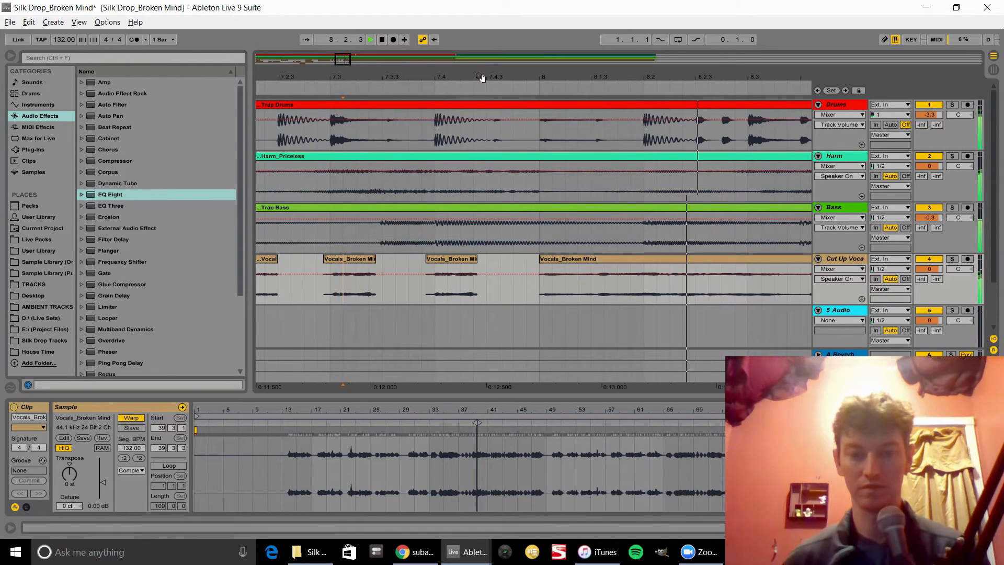
Step: Split the long vocal clip on the Cut Up Vocal track at bar 9
{"action": "left_click_drag", "start_coordinate": [484, 76], "coordinate": [483, 37]}
{"action": "key", "text": "space"}
{"action": "left_click_drag", "start_coordinate": [495, 259], "coordinate": [505, 259]}
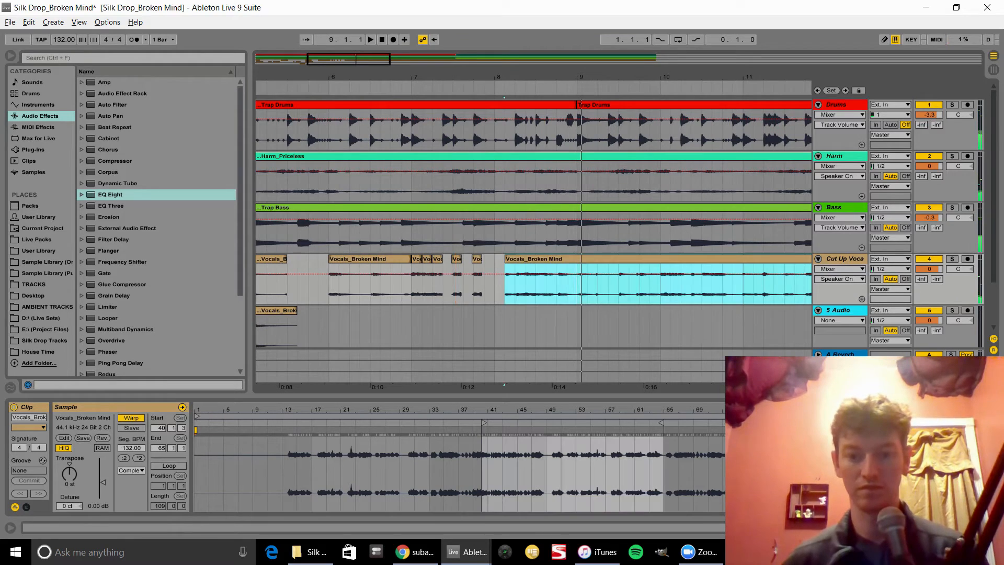
{"action": "left_click", "coordinate": [583, 298]}
{"action": "key", "text": "ctrl+e"}
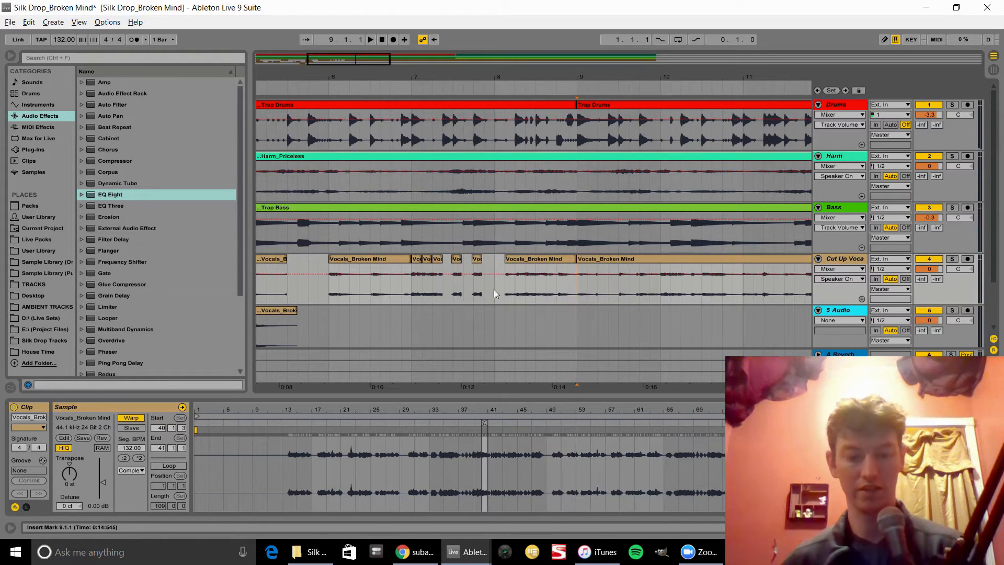
Step: Play back the Cut Up Vocal section from several points between bars 6 and 9
{"action": "left_click", "coordinate": [430, 284]}
{"action": "key", "text": "space"}
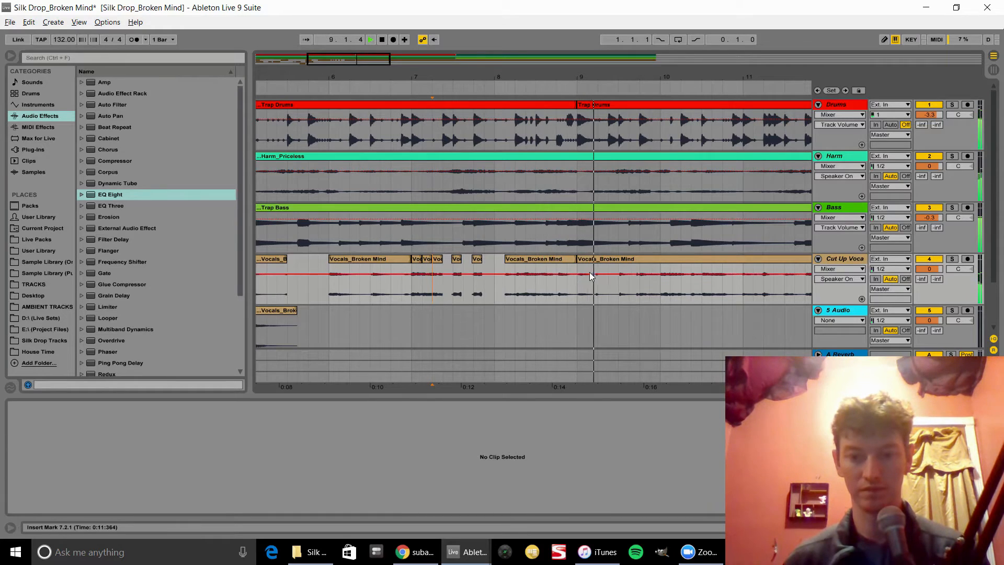
{"action": "key", "text": "space"}
{"action": "left_click_drag", "start_coordinate": [508, 79], "coordinate": [626, 71]}
{"action": "left_click", "coordinate": [481, 289]}
{"action": "key", "text": "space"}
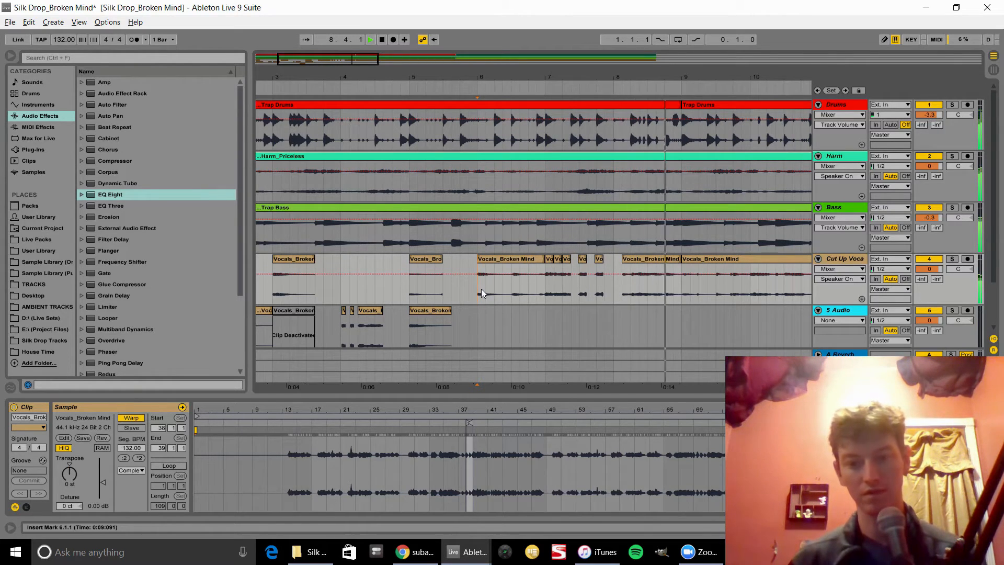
{"action": "key", "text": "space"}
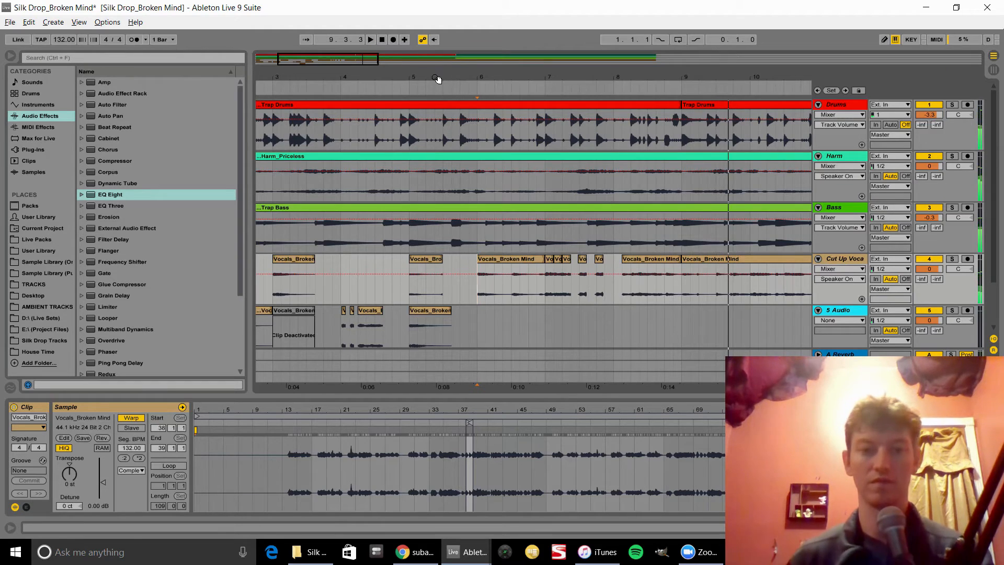
{"action": "mouse_move", "coordinate": [437, 79]}
{"action": "left_mouse_down"}
{"action": "mouse_move", "coordinate": [551, 79]}
{"action": "mouse_move", "coordinate": [448, 80]}
{"action": "left_mouse_up"}
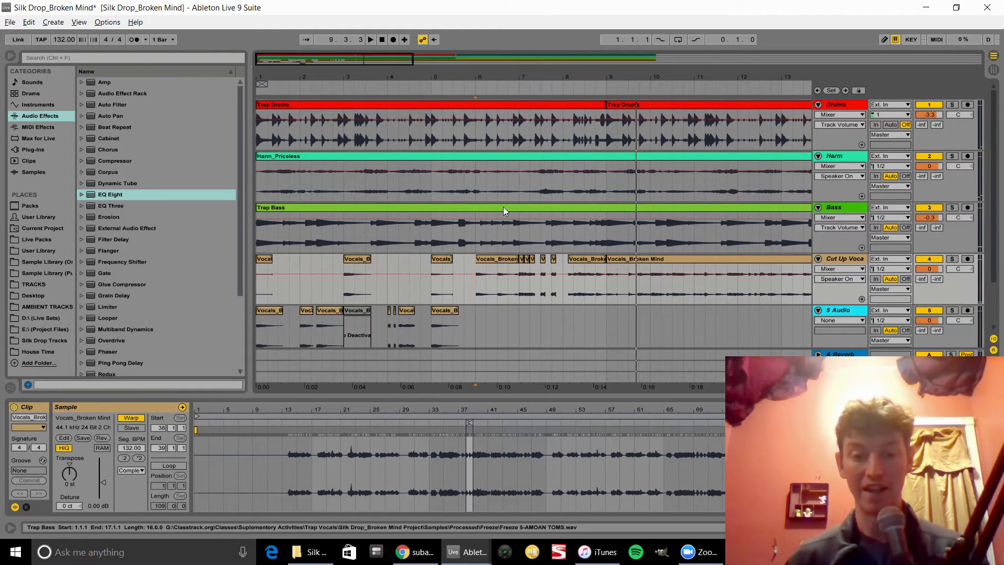
{"action": "left_click", "coordinate": [487, 259]}
{"action": "key", "text": "space"}
Step: Copy the bar-6 vocal clip from Cut Up Vocal onto the 5 Audio track and transpose it to -7 st
{"action": "scroll", "coordinate": [478, 308], "scroll_direction": "down", "scroll_amount": 3}
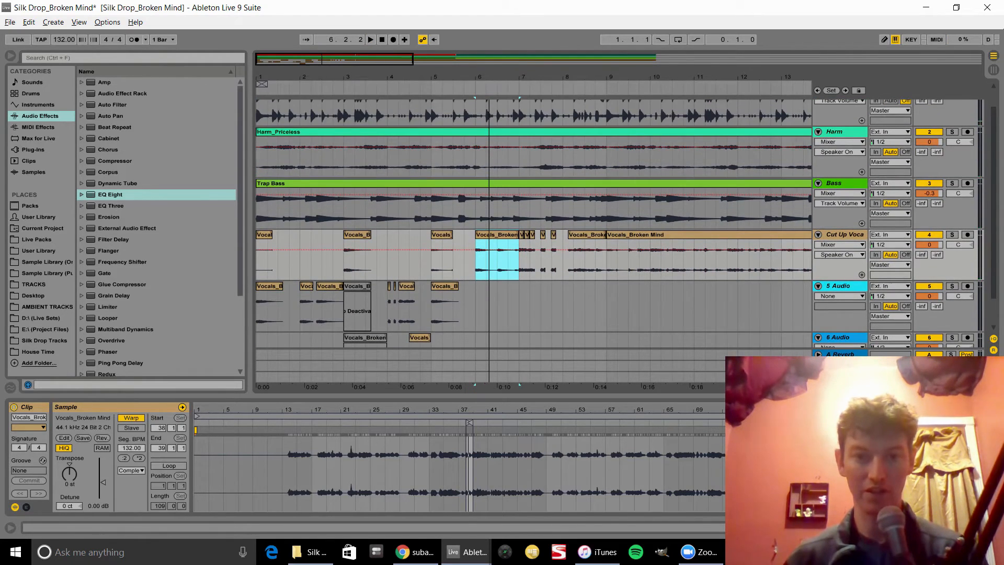
{"action": "left_click_drag", "start_coordinate": [489, 77], "coordinate": [488, 131]}
{"action": "scroll", "coordinate": [466, 272], "scroll_direction": "down", "scroll_amount": 2}
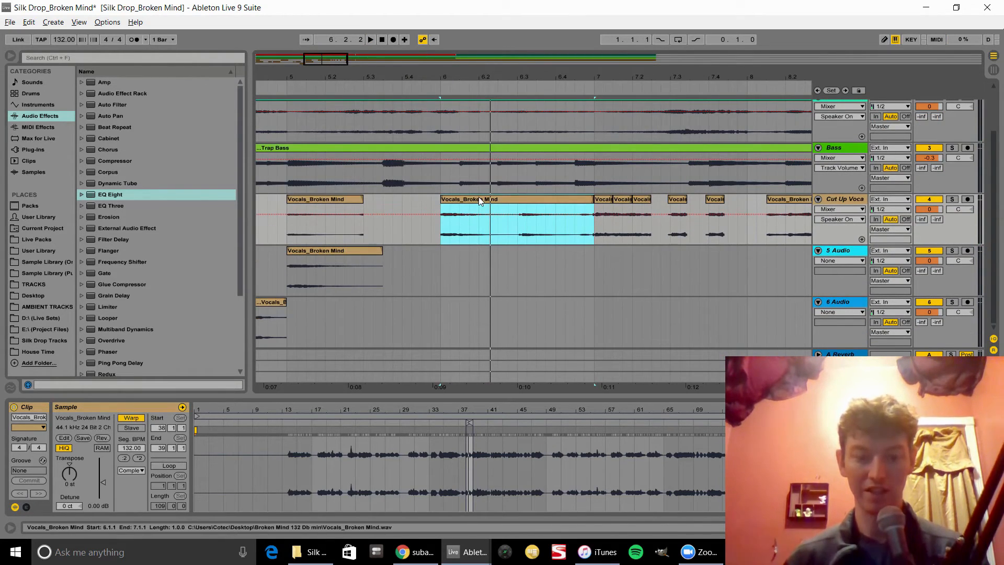
{"action": "left_click_drag", "start_coordinate": [478, 197], "coordinate": [469, 251]}
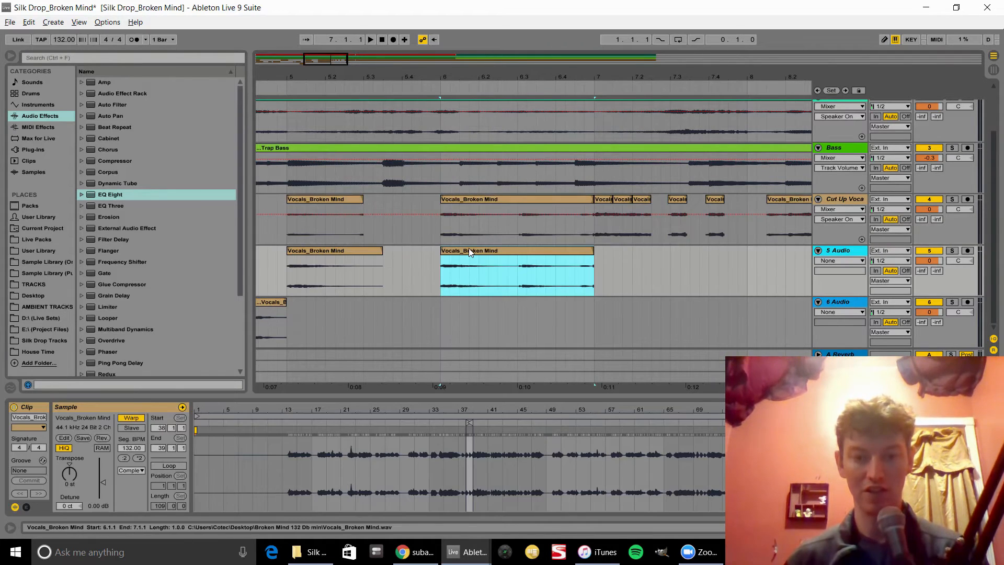
{"action": "left_click", "coordinate": [70, 479]}
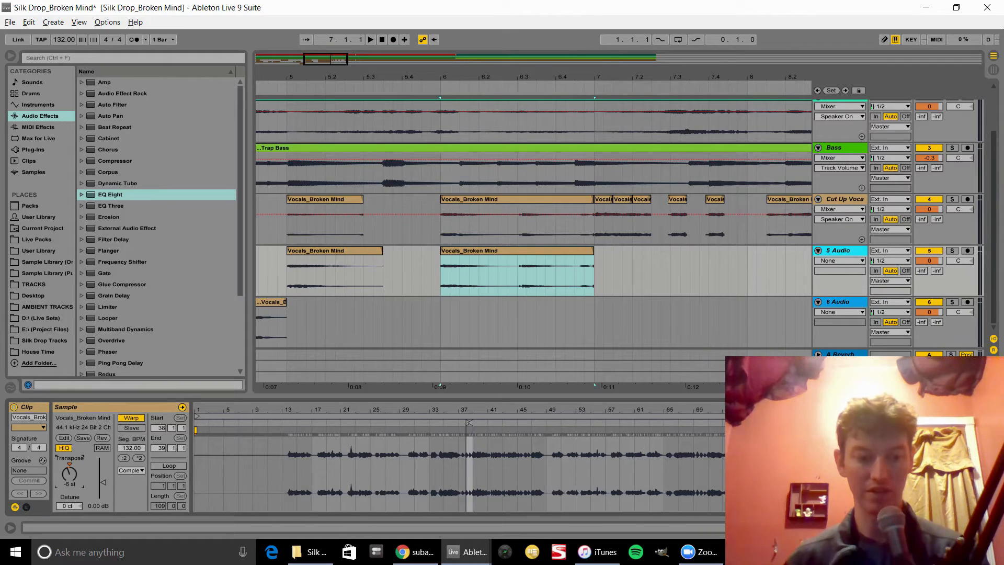
{"action": "left_click_drag", "start_coordinate": [70, 478], "coordinate": [70, 481]}
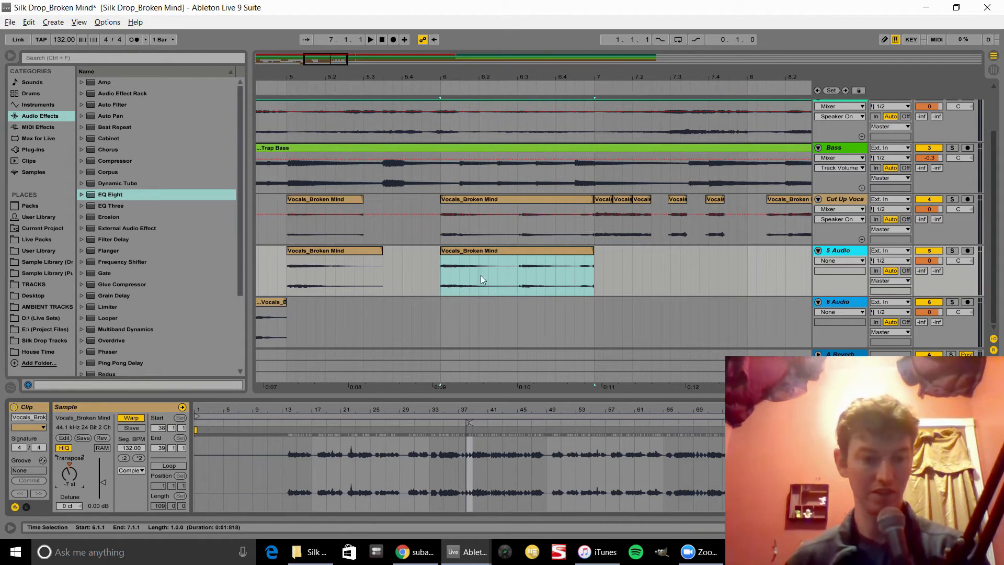
Step: Copy a one-bar vocal chunk into bar 7 on the 5 Audio track and audition it
{"action": "left_click", "coordinate": [287, 276]}
{"action": "key", "text": "space"}
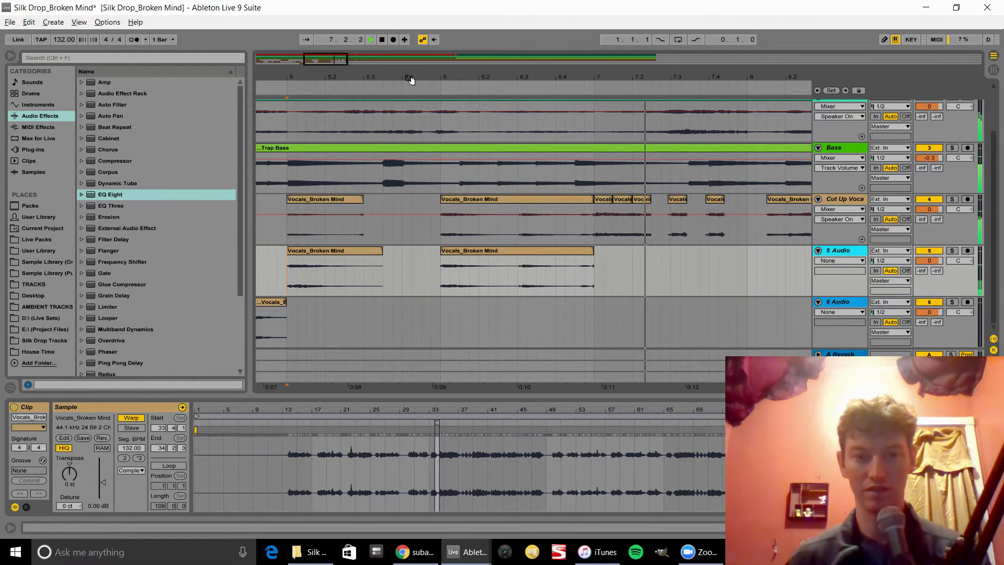
{"action": "left_click_drag", "start_coordinate": [409, 78], "coordinate": [269, 73]}
{"action": "key", "text": "space"}
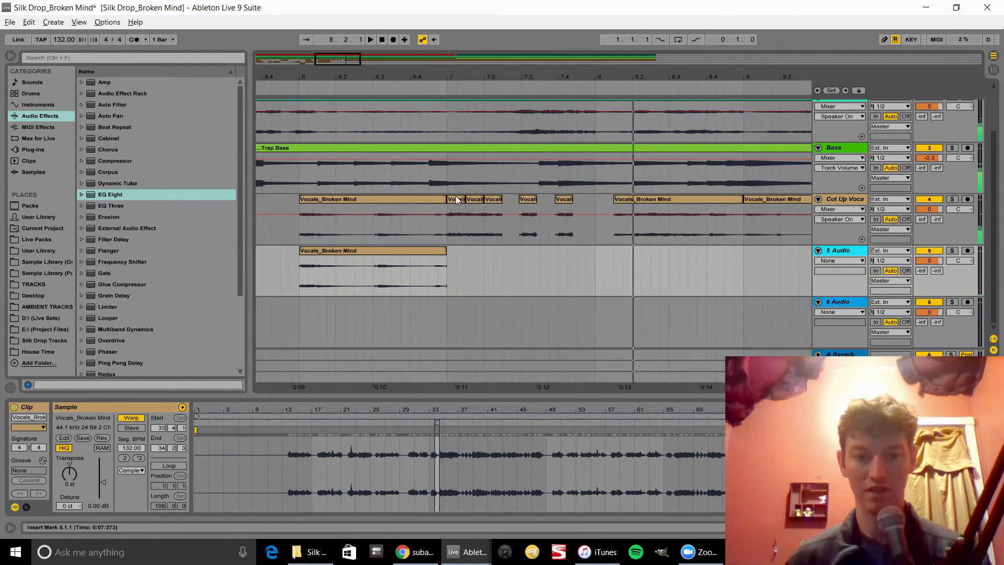
{"action": "left_click_drag", "start_coordinate": [456, 200], "coordinate": [594, 263]}
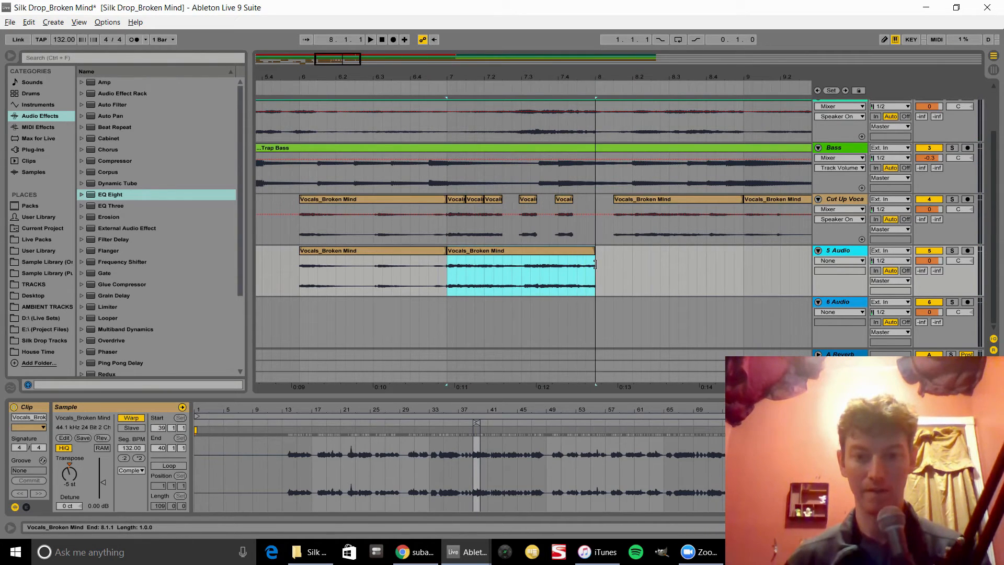
{"action": "left_click", "coordinate": [358, 254]}
{"action": "key", "text": "space"}
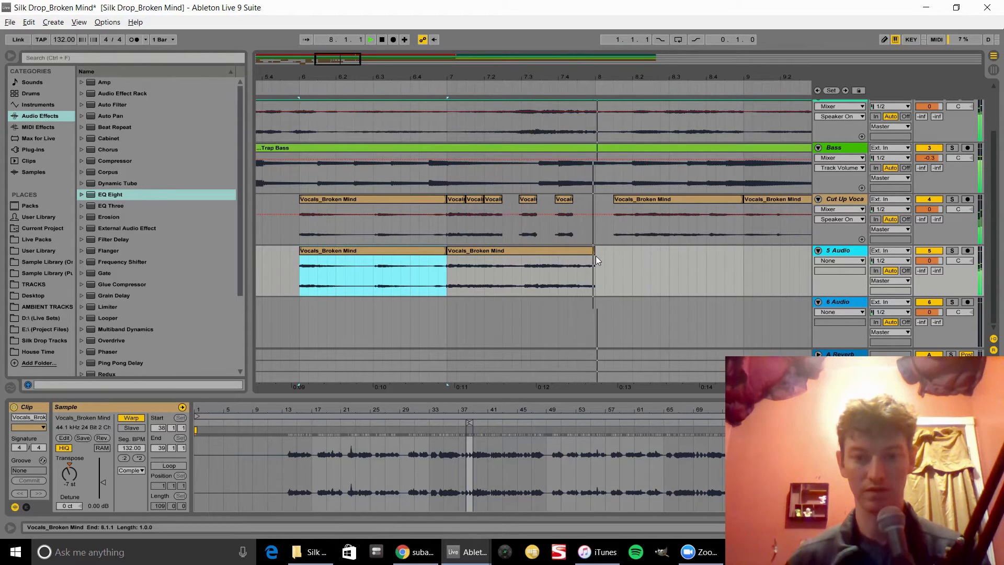
Step: Shorten the bar-7 clip on the 5 Audio track to end at bar 7.3
{"action": "left_click_drag", "start_coordinate": [595, 256], "coordinate": [520, 259]}
{"action": "key", "text": "space"}
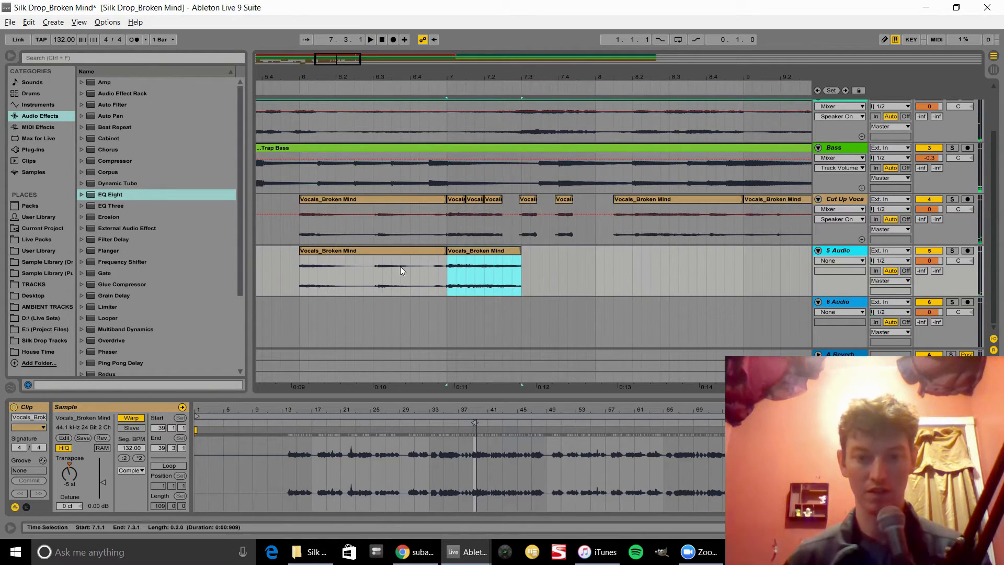
{"action": "left_click", "coordinate": [70, 471]}
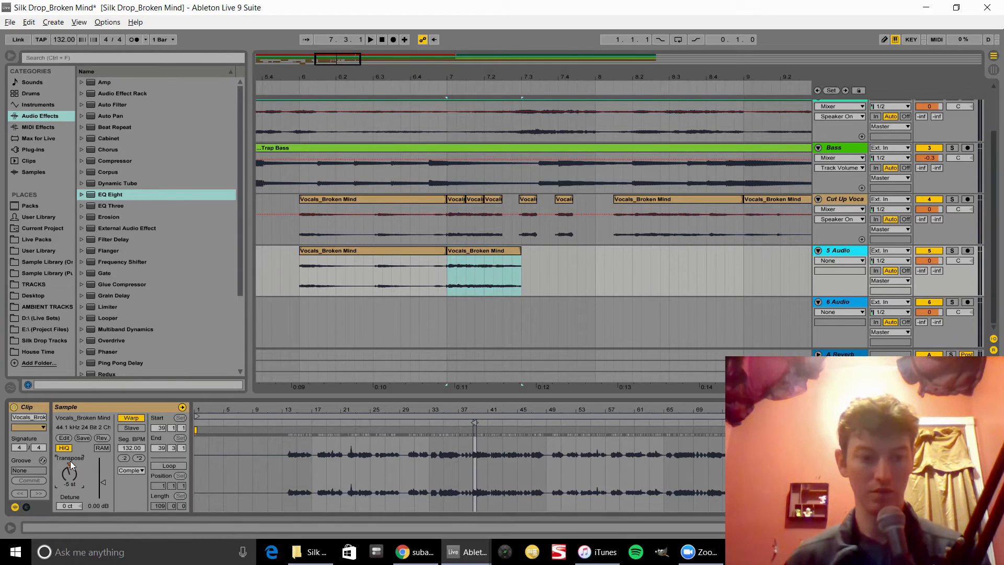
{"action": "left_click", "coordinate": [299, 272]}
{"action": "key", "text": "space"}
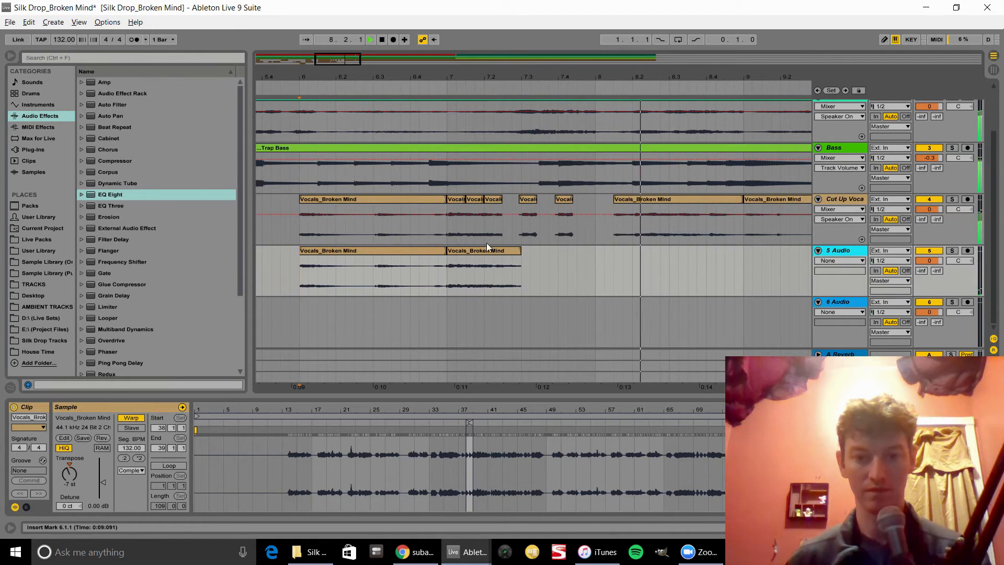
{"action": "key", "text": "space"}
Step: Move the shortened clip on the 5 Audio track to start at bar 7.3
{"action": "left_click_drag", "start_coordinate": [482, 251], "coordinate": [555, 268]}
{"action": "key", "text": "space"}
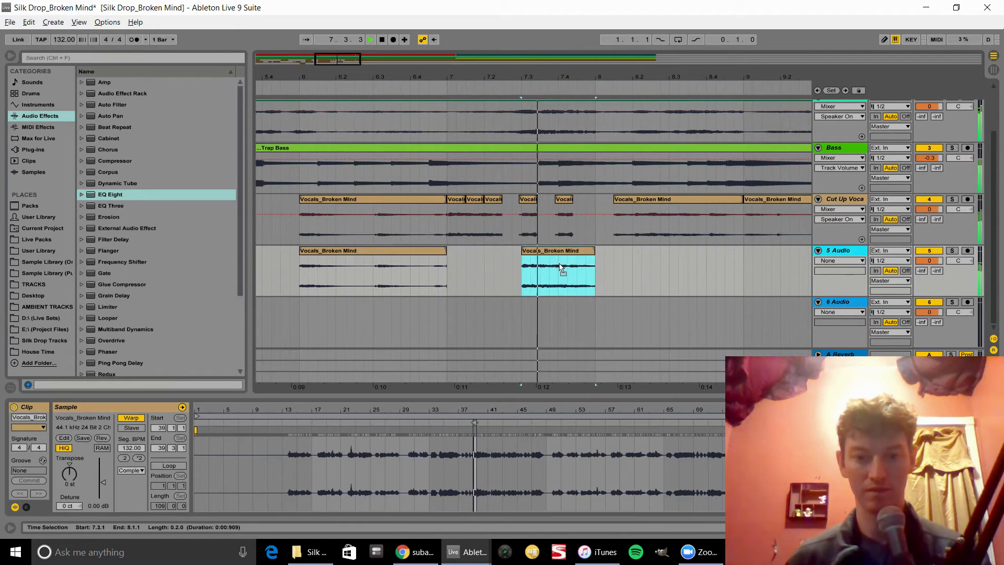
{"action": "left_click", "coordinate": [378, 275]}
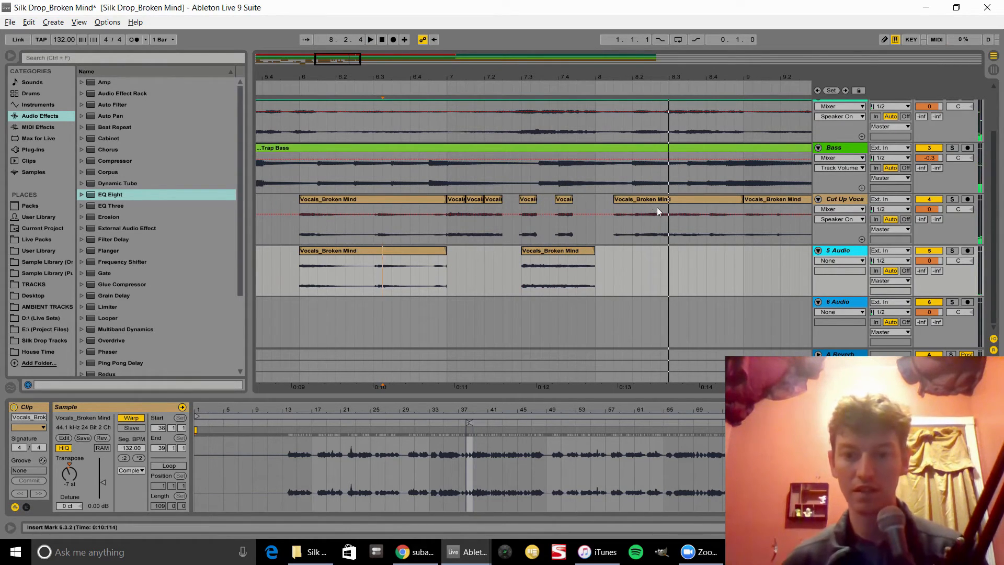
Step: Copy the vocal slice at bar 8.2 on Cut Up Vocal to bar 7.3 on 5 Audio, then delete its first beat of bar 8
{"action": "left_click_drag", "start_coordinate": [646, 198], "coordinate": [521, 272]}
{"action": "key", "text": "space"}
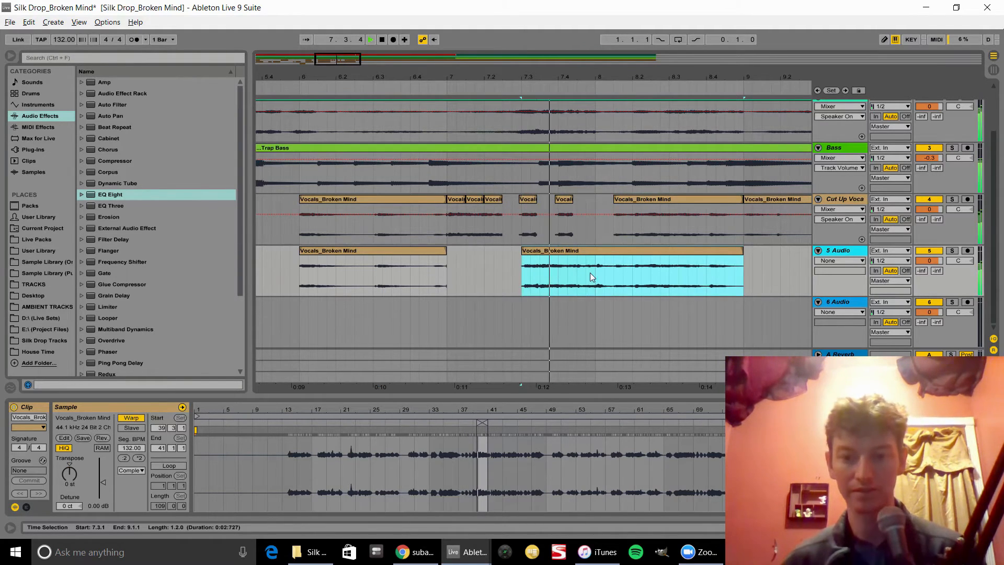
{"action": "left_click_drag", "start_coordinate": [596, 274], "coordinate": [748, 279]}
{"action": "key", "text": "space"}
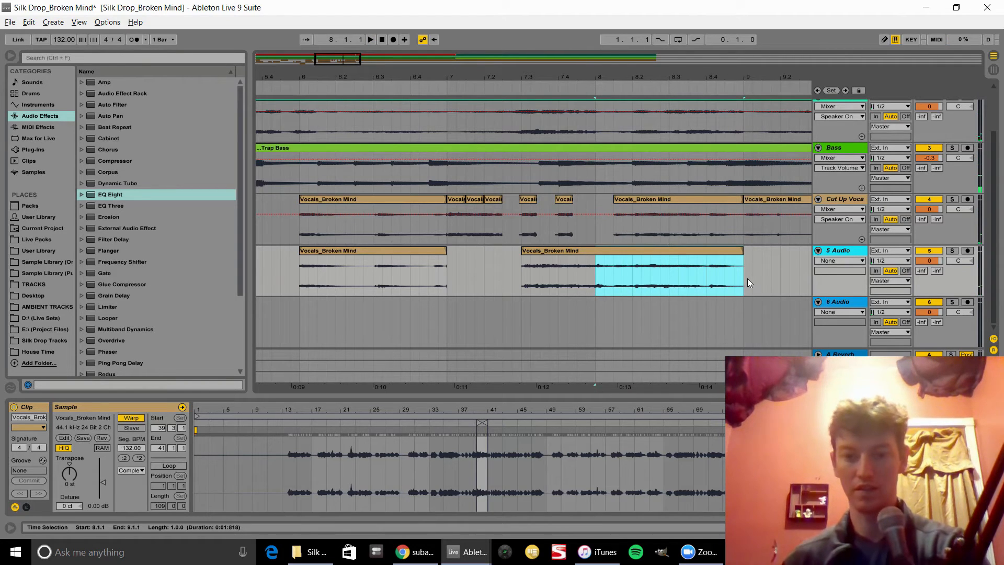
{"action": "left_click_drag", "start_coordinate": [634, 275], "coordinate": [600, 276]}
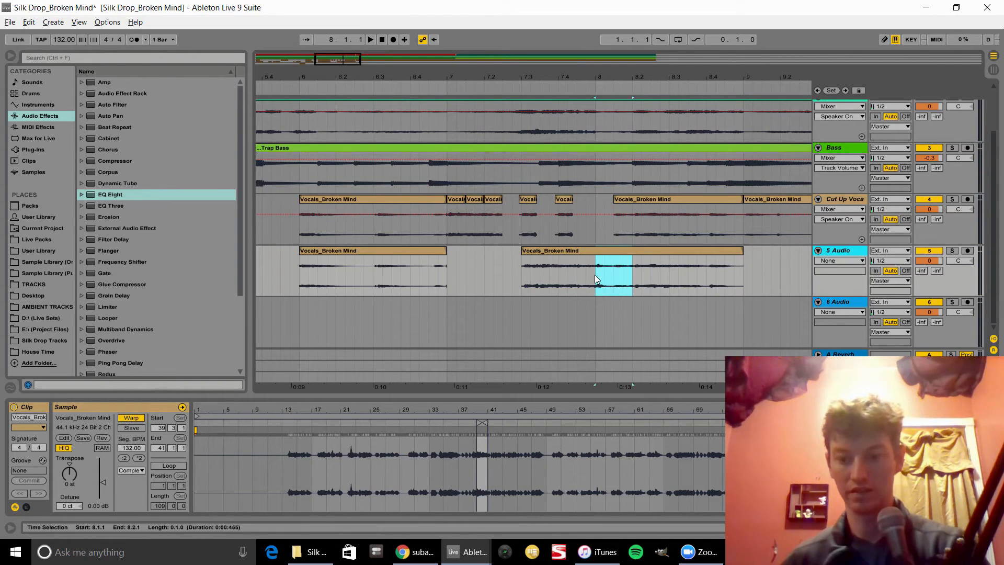
{"action": "key", "text": "Delete"}
Step: Transpose the clip at bar 7.3 on the 5 Audio track to -12 st and audition it
{"action": "left_click", "coordinate": [562, 254]}
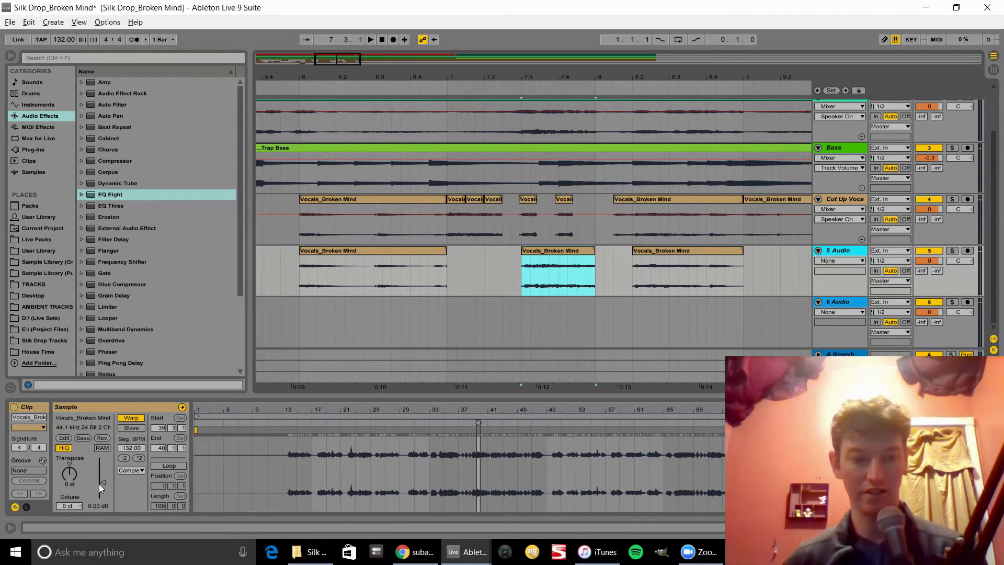
{"action": "left_click_drag", "start_coordinate": [64, 478], "coordinate": [64, 491]}
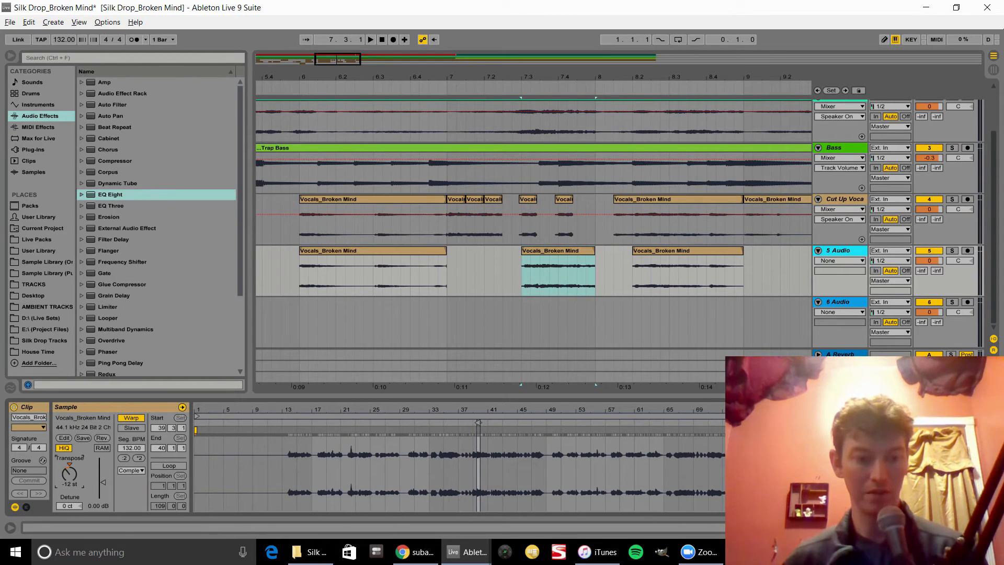
{"action": "key", "text": "space"}
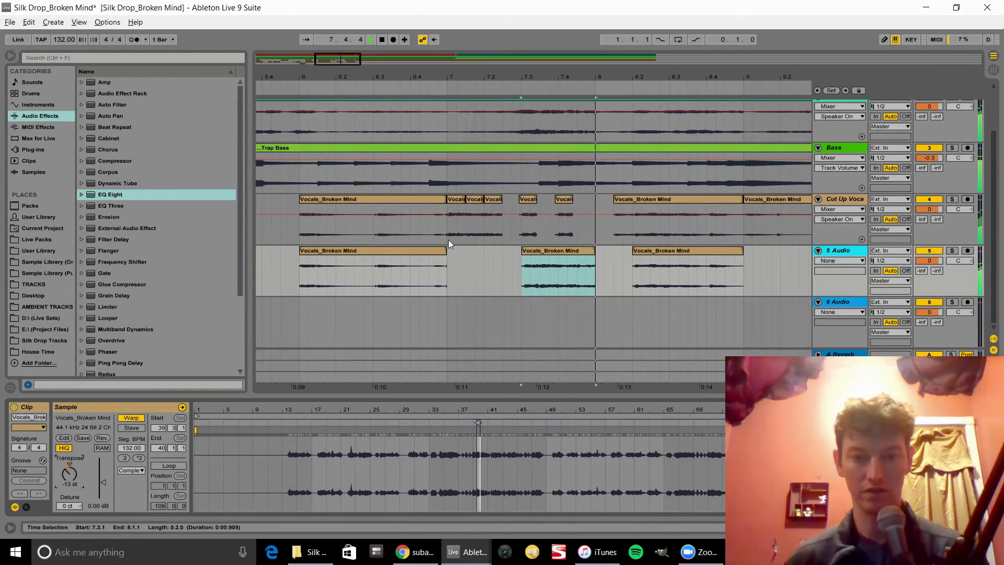
{"action": "left_click", "coordinate": [447, 239]}
{"action": "left_click", "coordinate": [557, 251]}
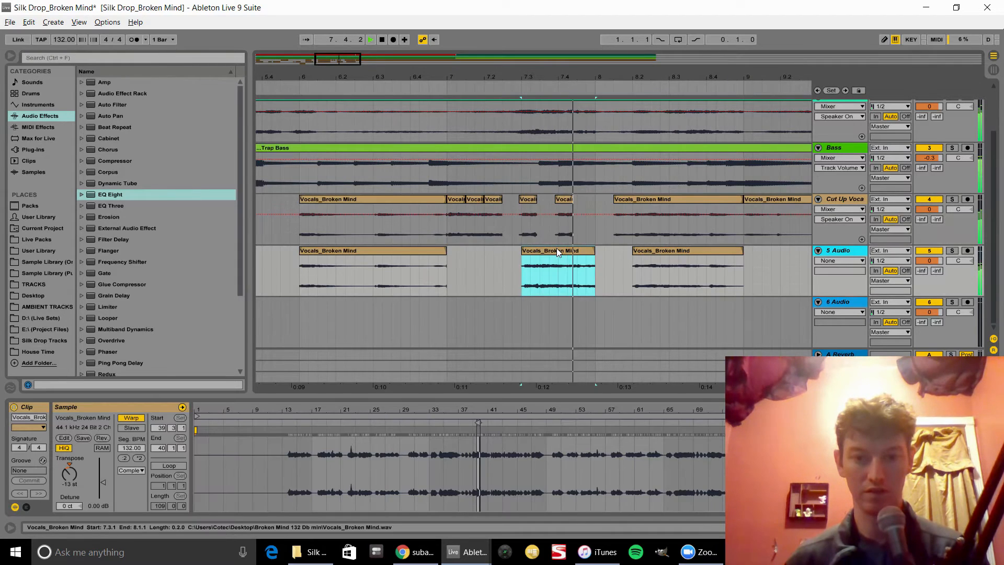
Step: Reset the bar-7.3 clip's transpose on the 5 Audio track to 0 st and audition it
{"action": "key", "text": "space"}
{"action": "left_click", "coordinate": [70, 463]}
{"action": "key", "text": "space"}
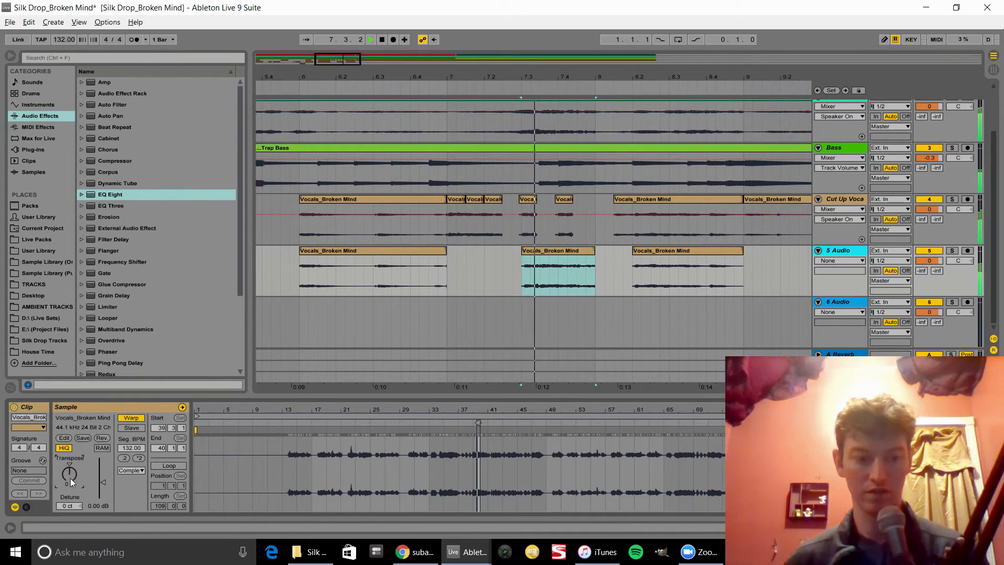
Step: Delete the clip at bar 7.3 on the 5 Audio track and play the section back
{"action": "left_click", "coordinate": [391, 278]}
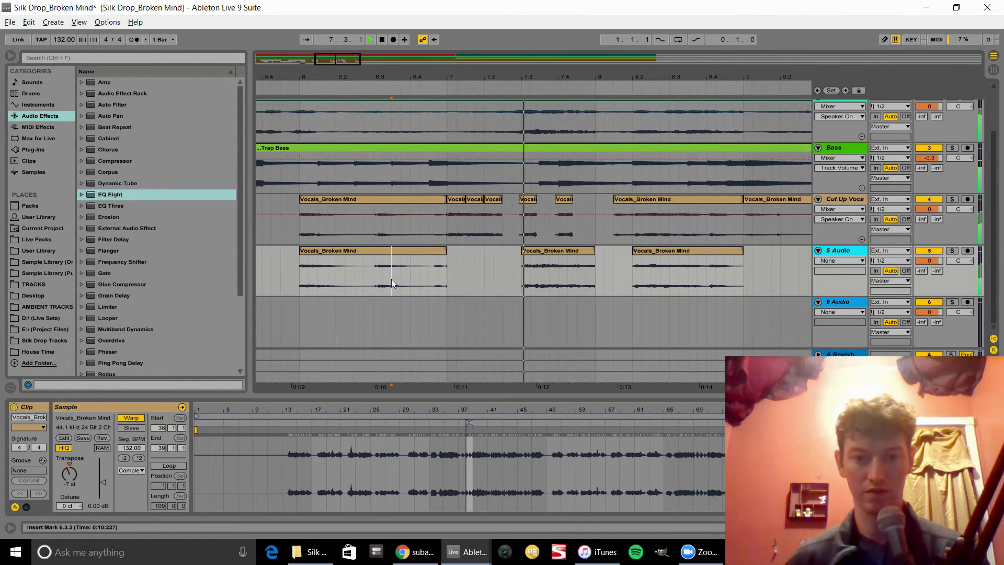
{"action": "left_click", "coordinate": [578, 251]}
{"action": "key", "text": "space"}
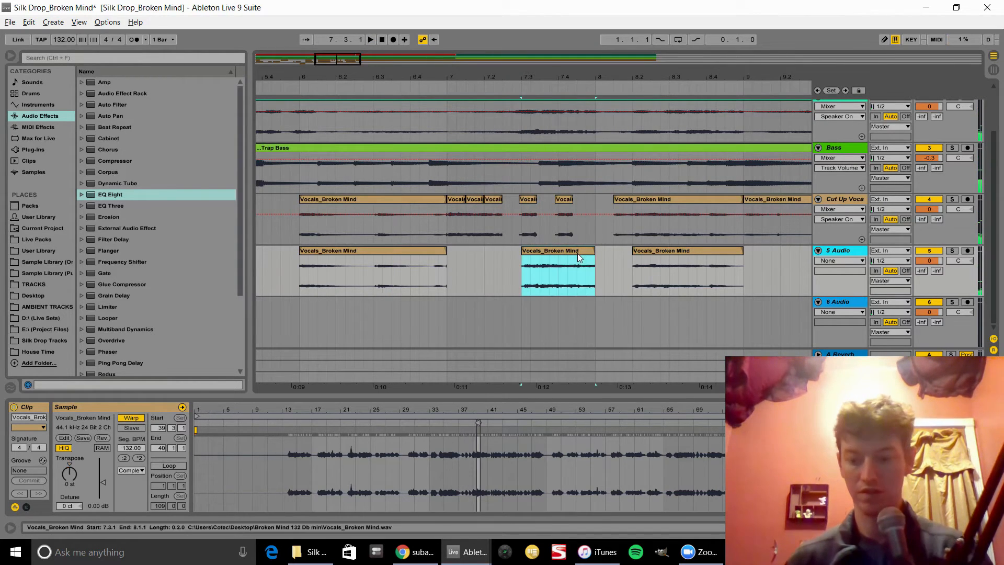
{"action": "key", "text": "Delete"}
{"action": "left_click", "coordinate": [598, 231]}
{"action": "key", "text": "space"}
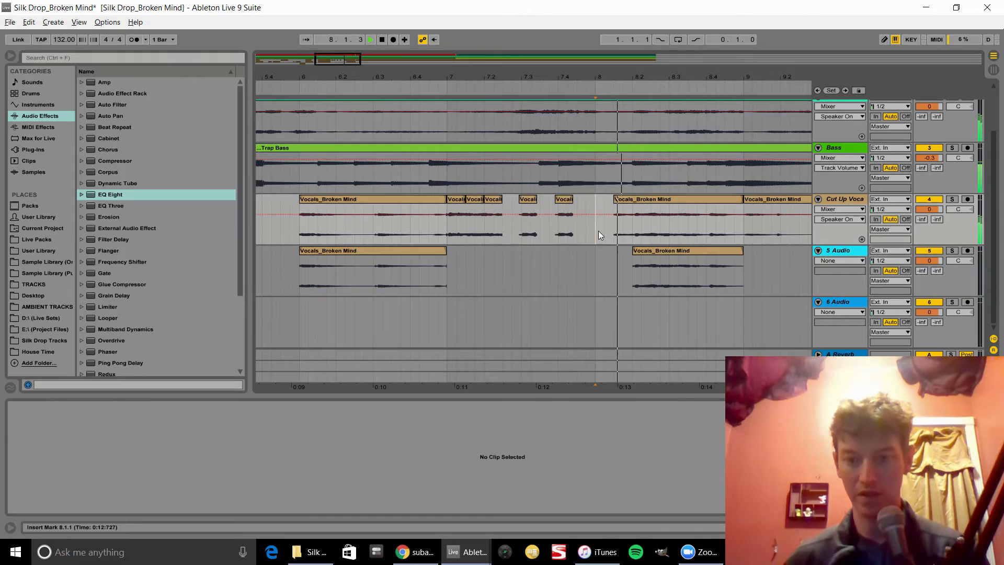
Step: Play back the arrangement from the start to review the cut-up vocal section across tracks
{"action": "left_click", "coordinate": [651, 253]}
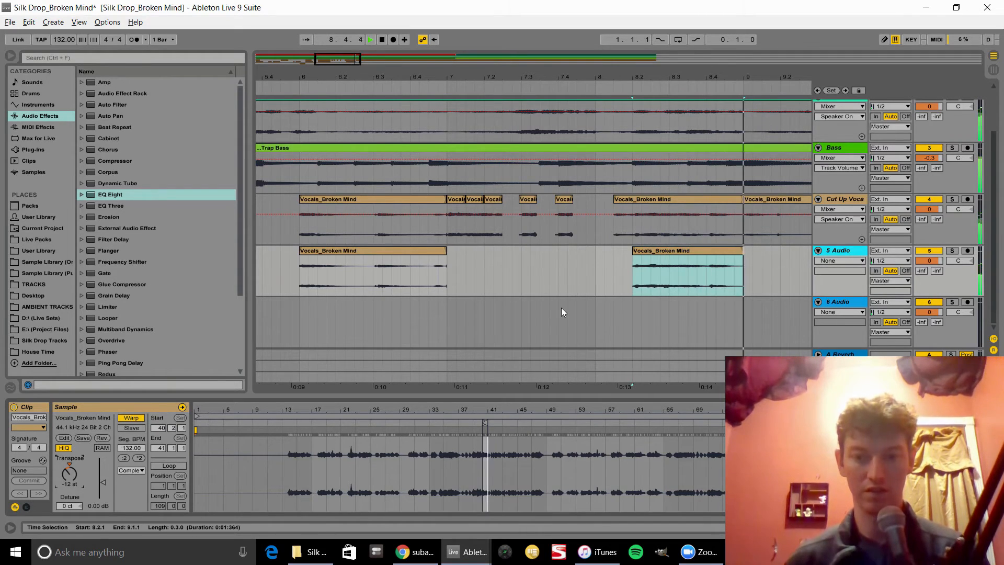
{"action": "left_click", "coordinate": [385, 265]}
{"action": "key", "text": "space"}
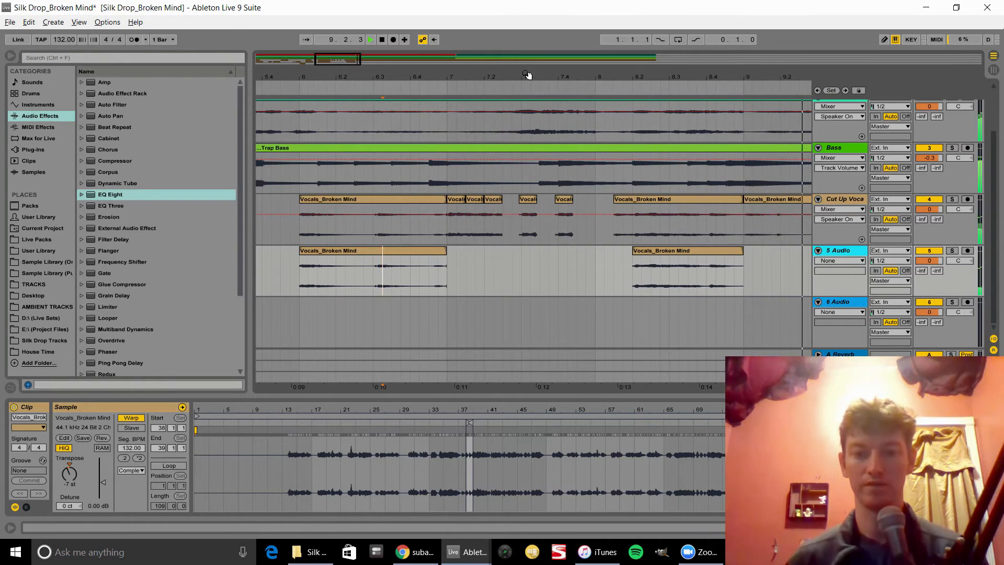
{"action": "key", "text": "space"}
{"action": "left_click_drag", "start_coordinate": [529, 76], "coordinate": [525, 27]}
{"action": "left_click", "coordinate": [257, 224]}
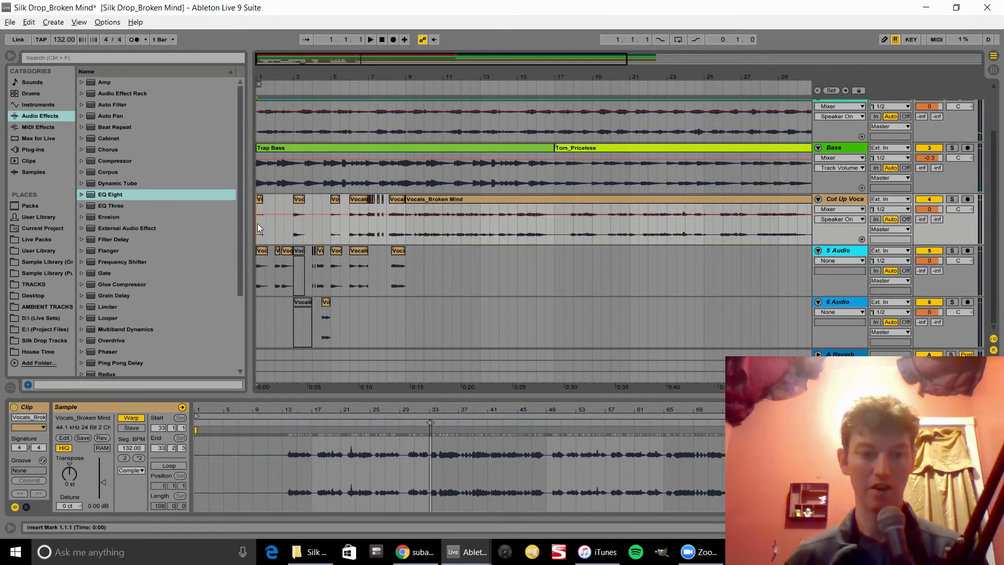
{"action": "key", "text": "space"}
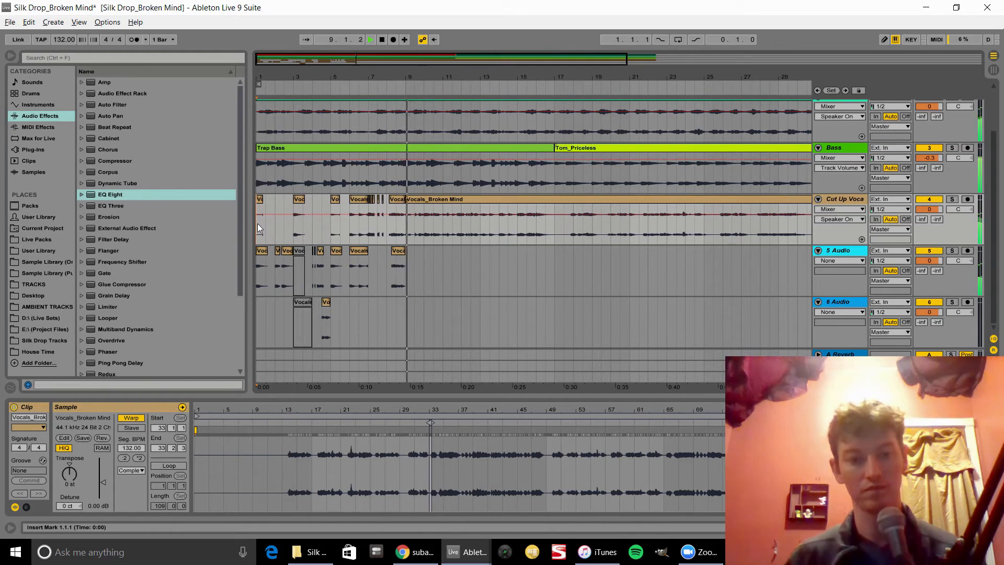
{"action": "key", "text": "space"}
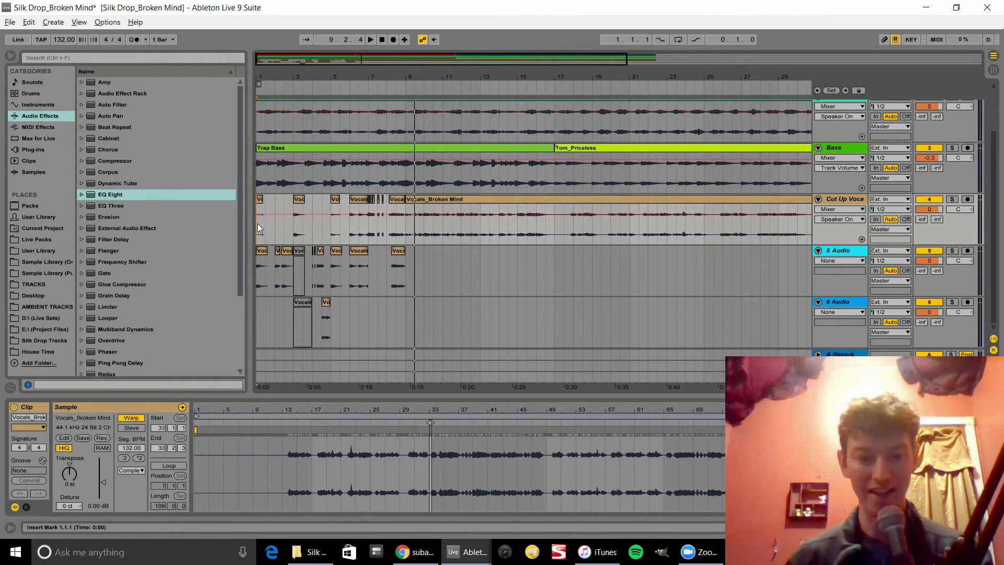
{"action": "left_click", "coordinate": [257, 224]}
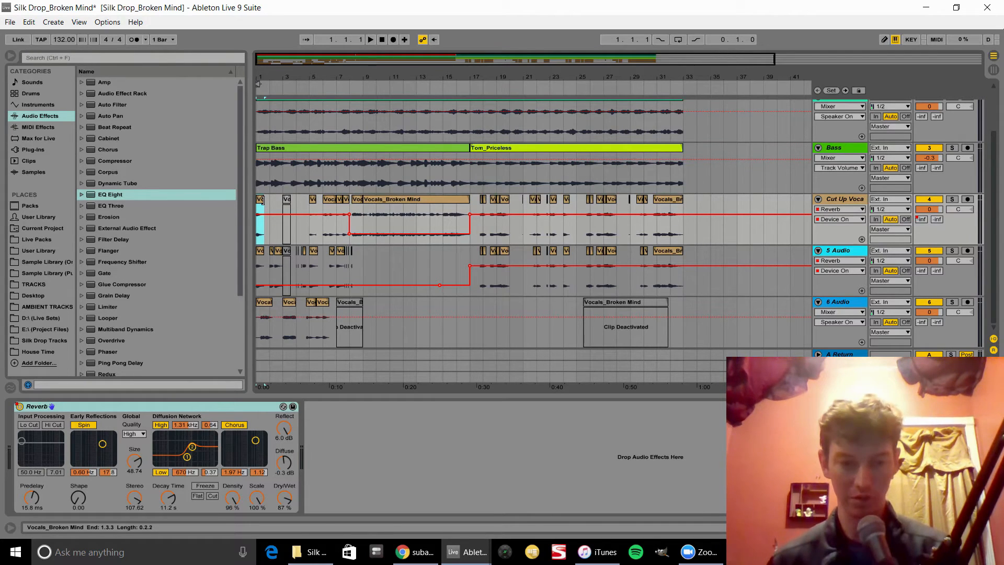
{"action": "key", "text": "space"}
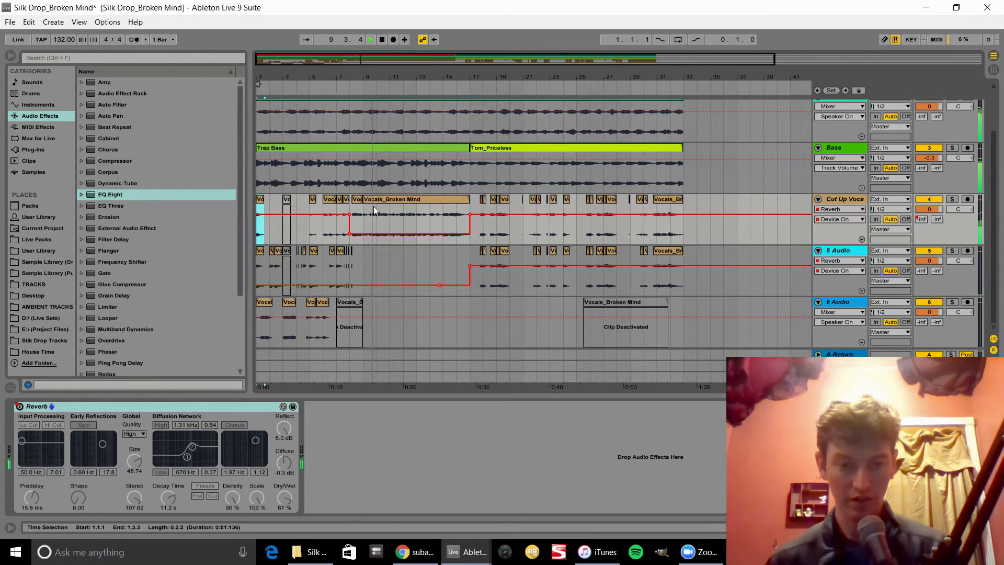
{"action": "key", "text": "space"}
{"action": "left_click", "coordinate": [389, 201]}
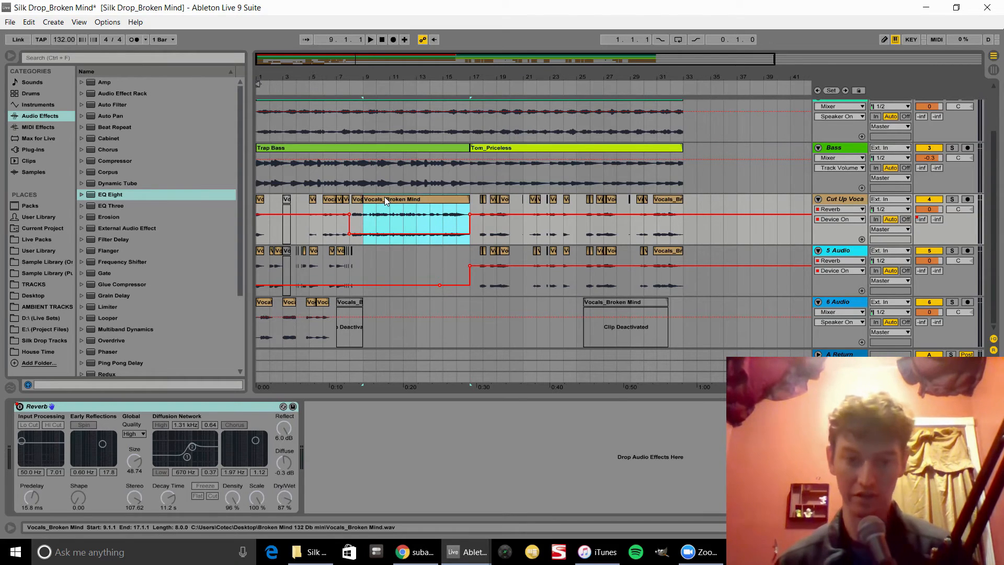
{"action": "key", "text": "space"}
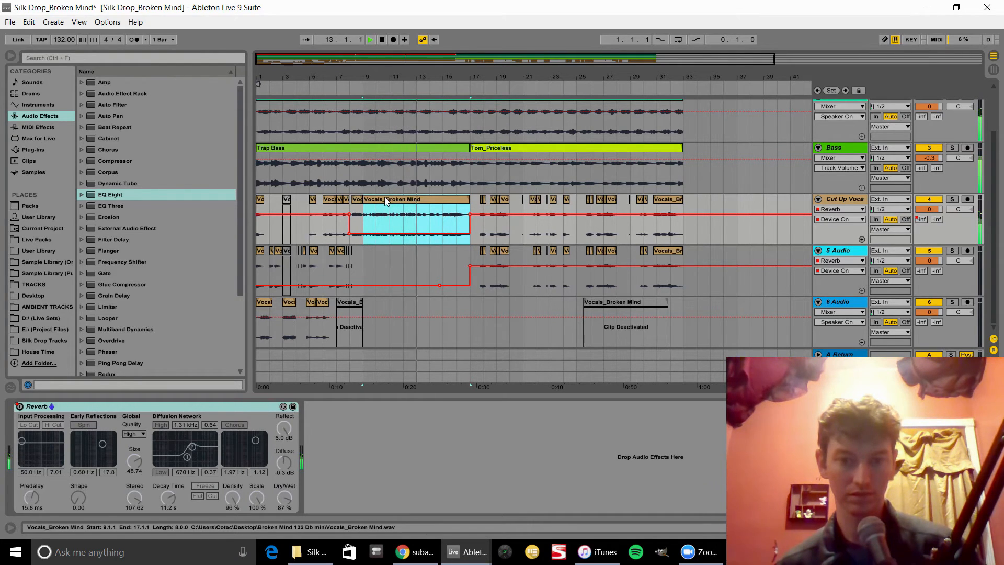
{"action": "scroll", "coordinate": [384, 196], "scroll_direction": "up", "scroll_amount": 3}
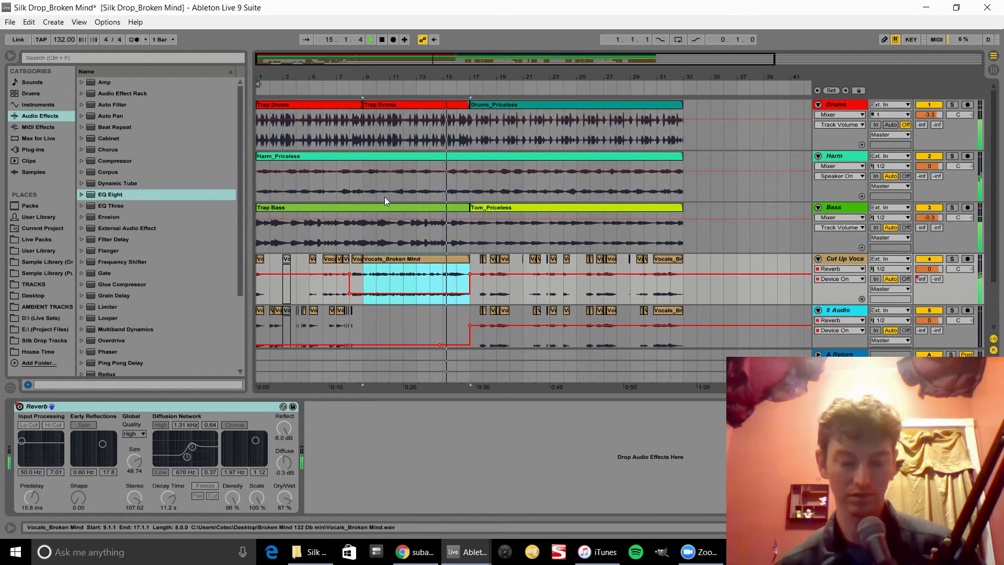
{"action": "left_click", "coordinate": [471, 262]}
{"action": "key", "text": "space"}
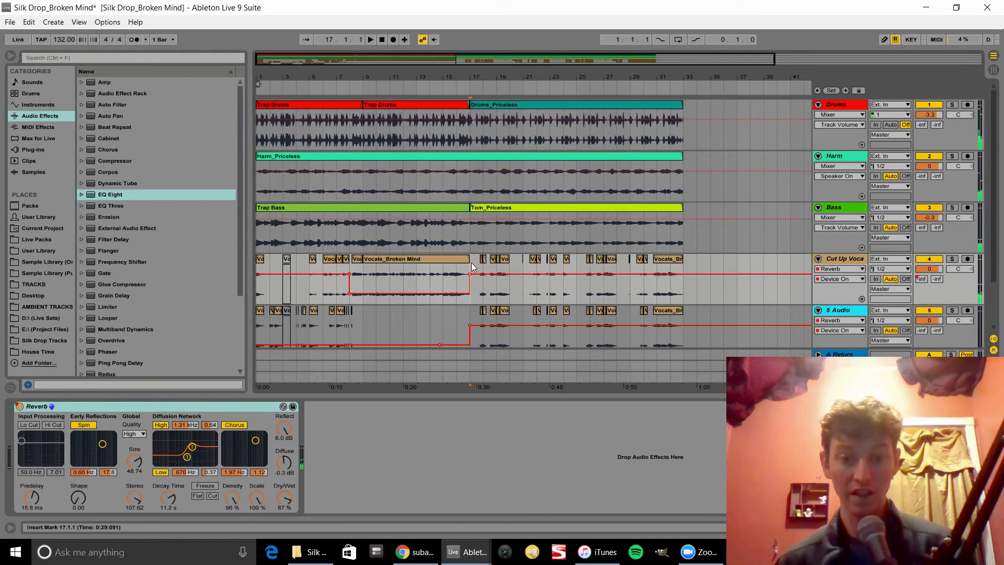
{"action": "scroll", "coordinate": [472, 263], "scroll_direction": "down", "scroll_amount": 3}
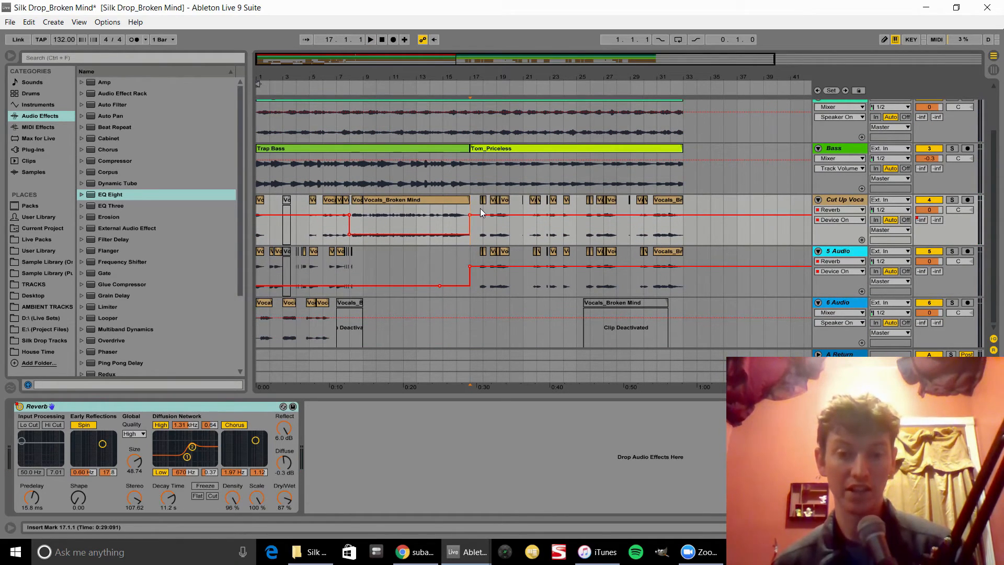
Step: Copy the last vocal chunk on the 5 Audio track and paste it at bar 40
{"action": "left_click", "coordinate": [614, 301]}
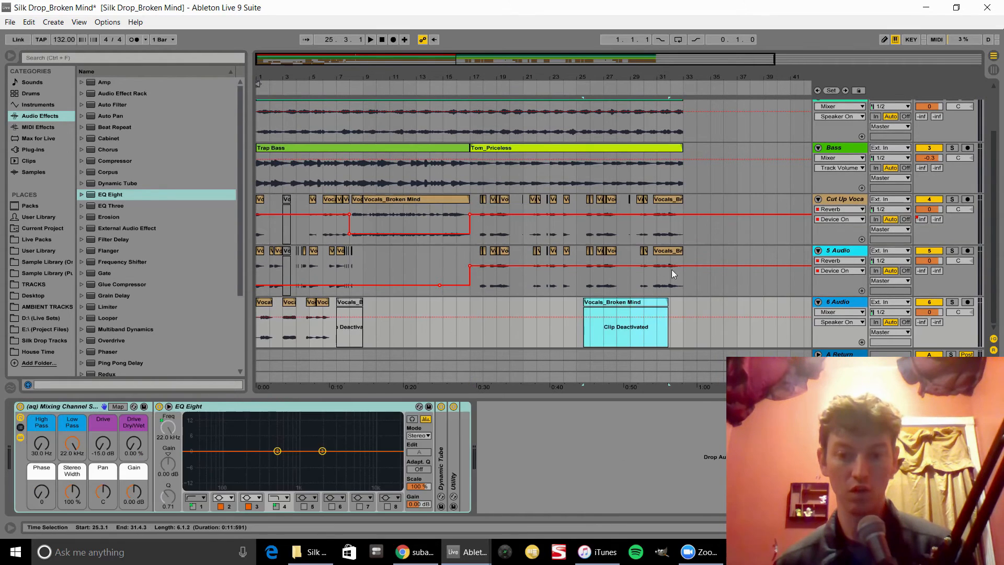
{"action": "left_click", "coordinate": [669, 251]}
{"action": "key", "text": "ctrl+c"}
{"action": "left_click", "coordinate": [776, 254]}
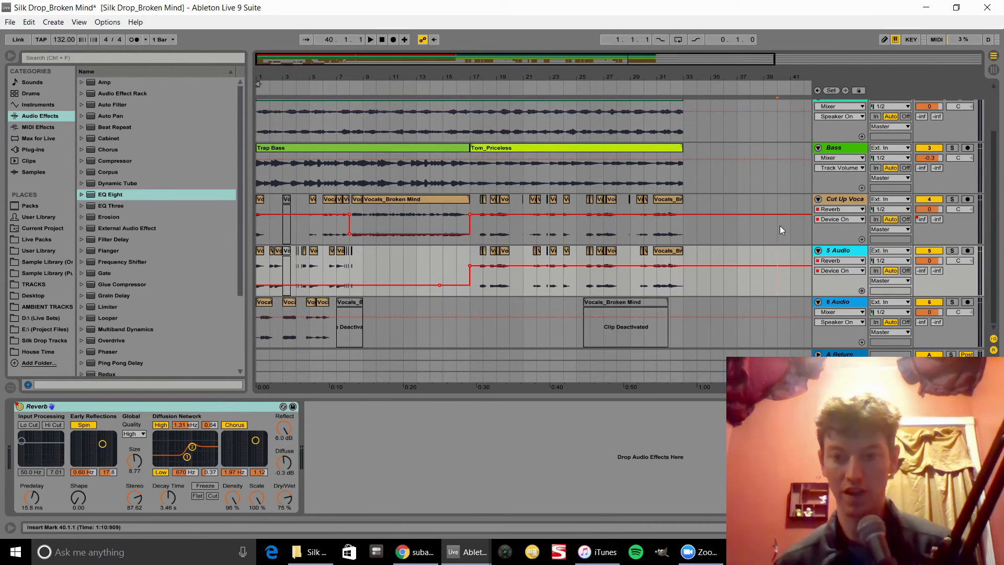
{"action": "key", "text": "ctrl+v"}
Step: Extend the pasted clip's start and reposition it to span bars 37 to 53 on the 5 Audio track
{"action": "left_click_drag", "start_coordinate": [775, 78], "coordinate": [575, 76]}
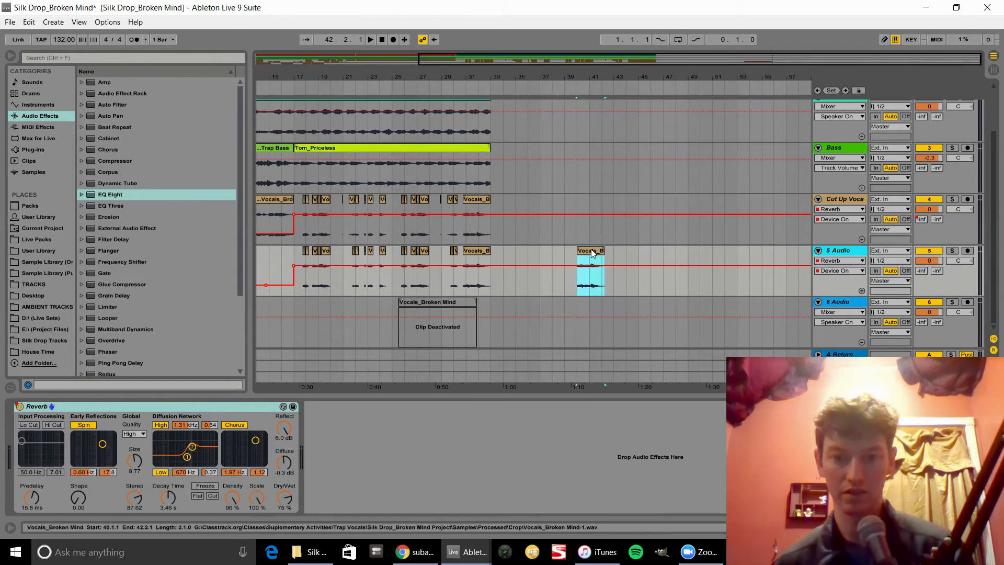
{"action": "left_click_drag", "start_coordinate": [592, 251], "coordinate": [670, 248]}
{"action": "double_click", "coordinate": [670, 251]}
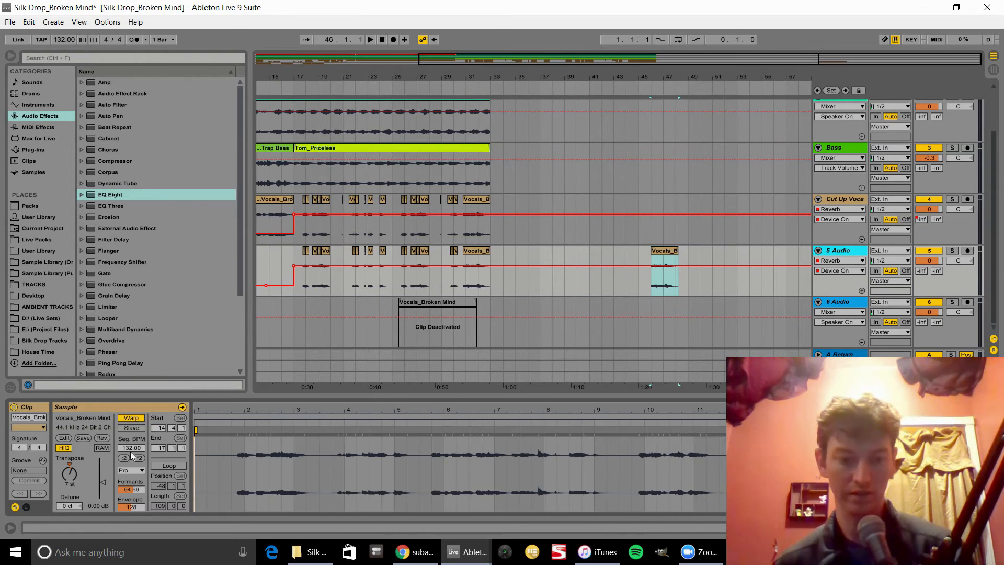
{"action": "left_click_drag", "start_coordinate": [652, 250], "coordinate": [503, 250]}
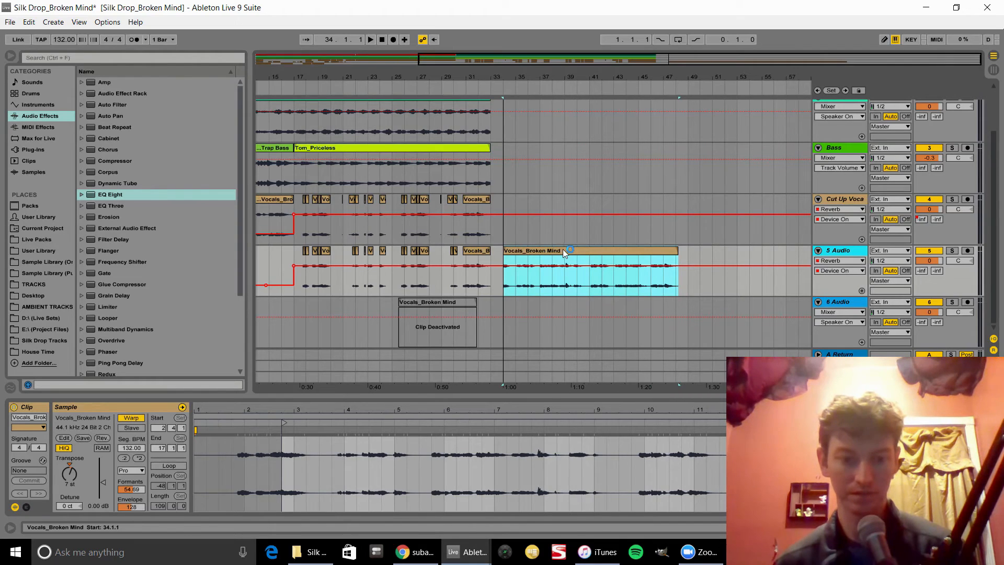
{"action": "left_click_drag", "start_coordinate": [565, 249], "coordinate": [568, 287]}
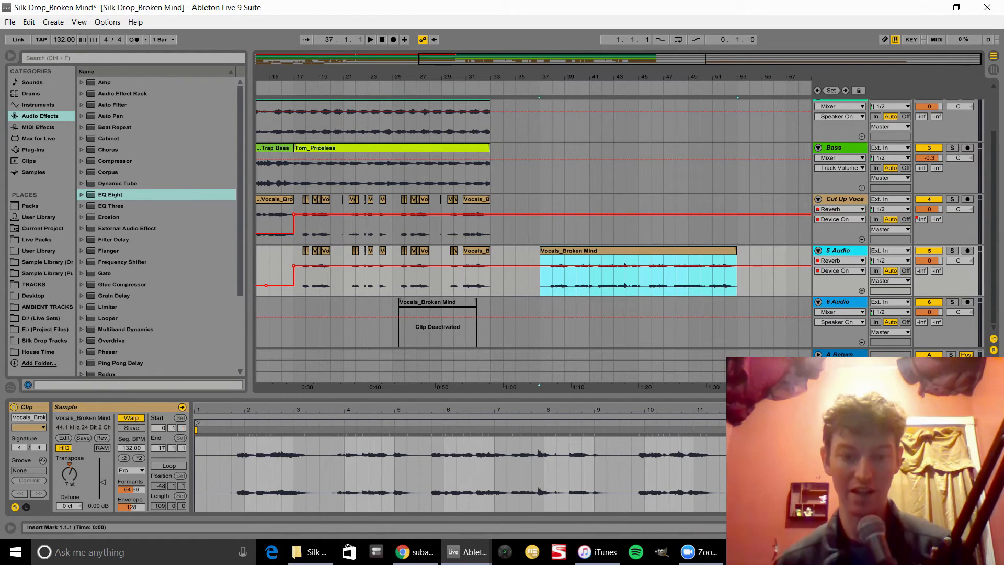
Step: Set the transpose of the bar-37 clip on the 5 Audio track to 0 st
{"action": "key", "text": "shift+Tab"}
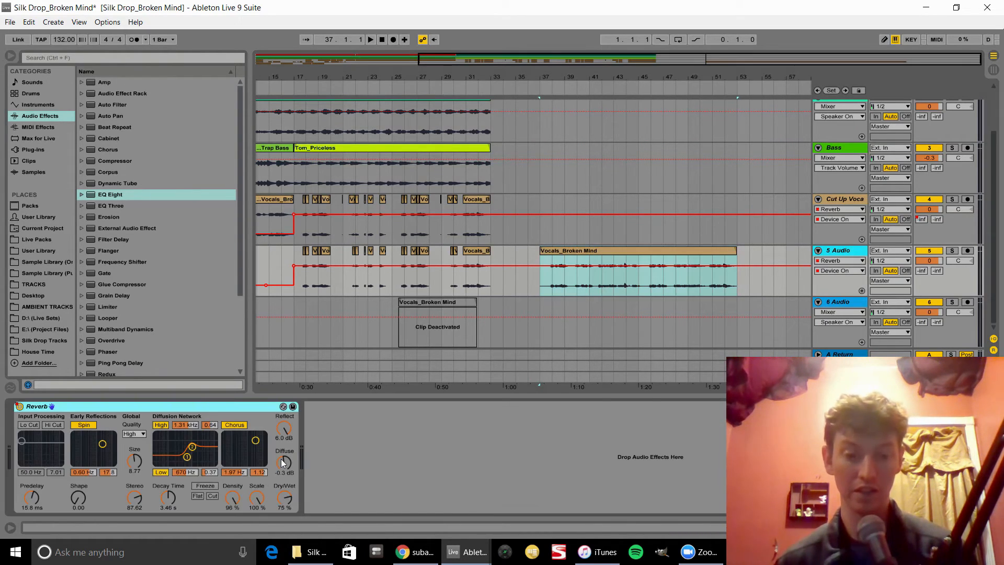
{"action": "left_click", "coordinate": [535, 209]}
{"action": "left_click", "coordinate": [511, 289]}
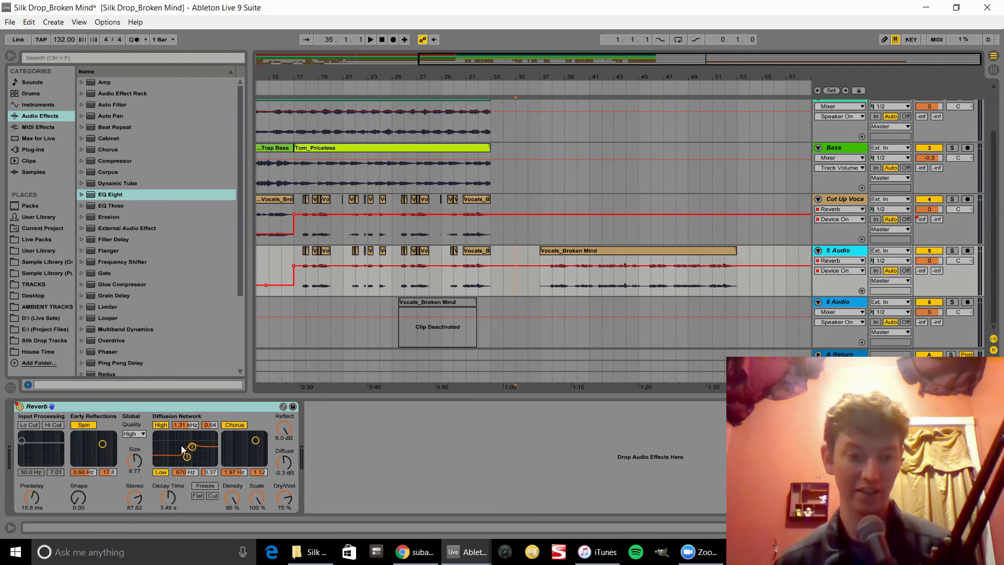
{"action": "left_click", "coordinate": [554, 250]}
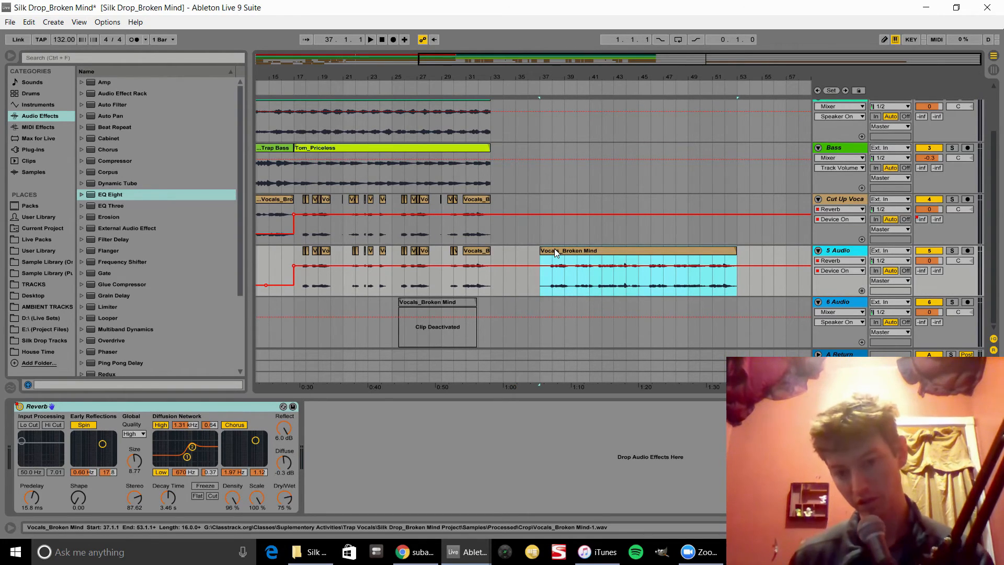
{"action": "key", "text": "space"}
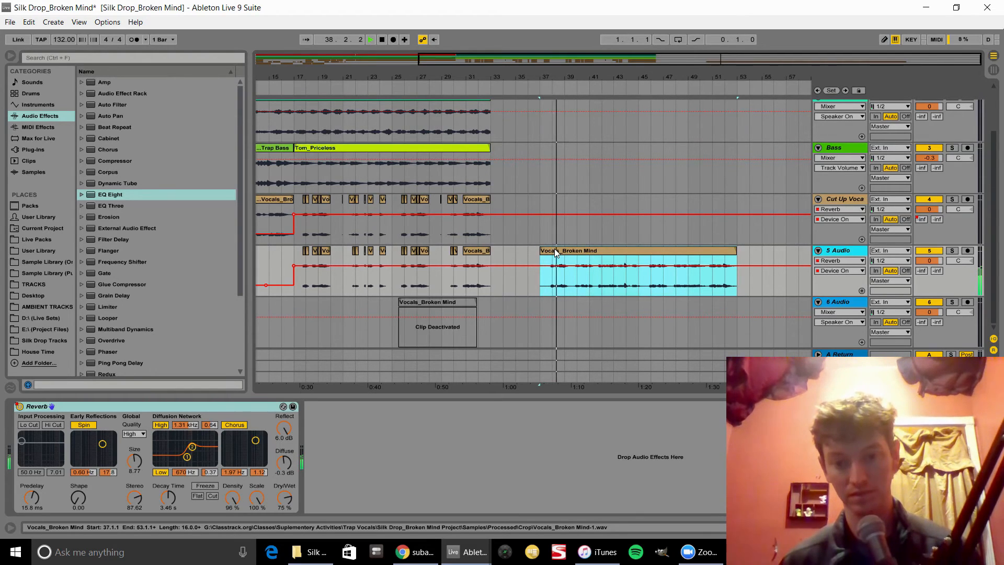
{"action": "scroll", "coordinate": [554, 249], "scroll_direction": "up", "scroll_amount": 3}
{"action": "scroll", "coordinate": [554, 249], "scroll_direction": "down", "scroll_amount": 2}
{"action": "double_click", "coordinate": [558, 262]}
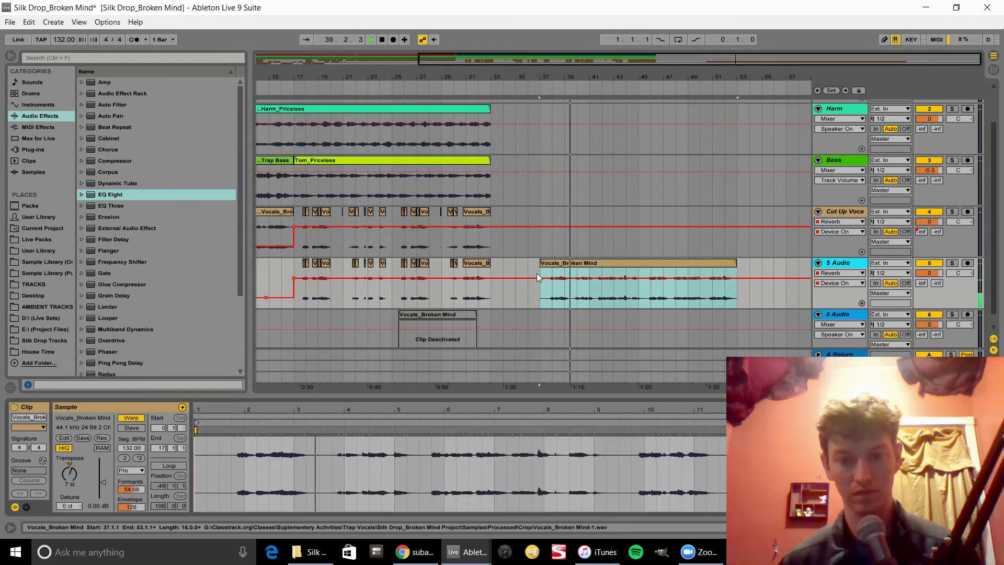
{"action": "left_click", "coordinate": [70, 464]}
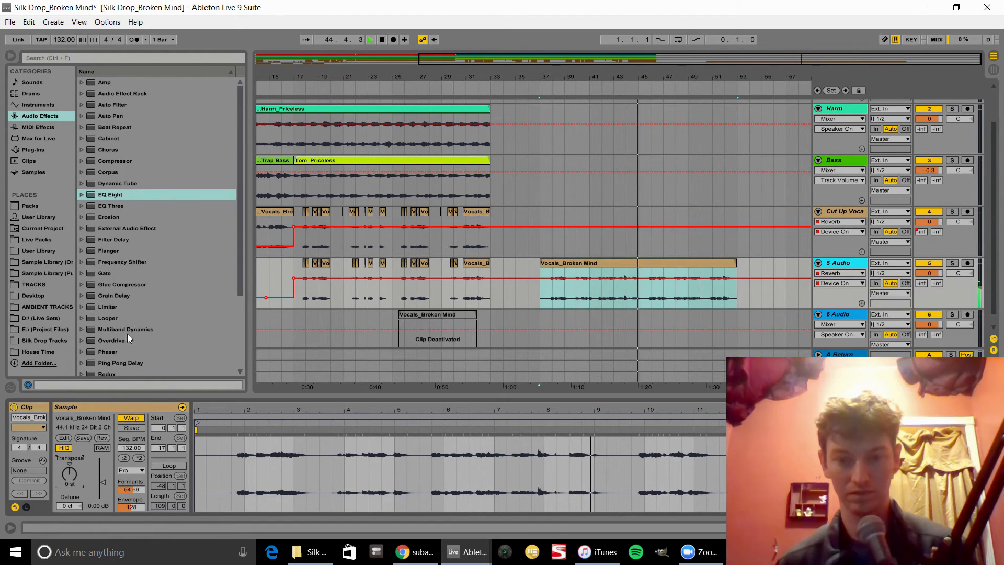
Step: Play back from bar 17 and inspect the new bar-37 clip on the 5 Audio track
{"action": "key", "text": "space"}
{"action": "left_click", "coordinate": [293, 263]}
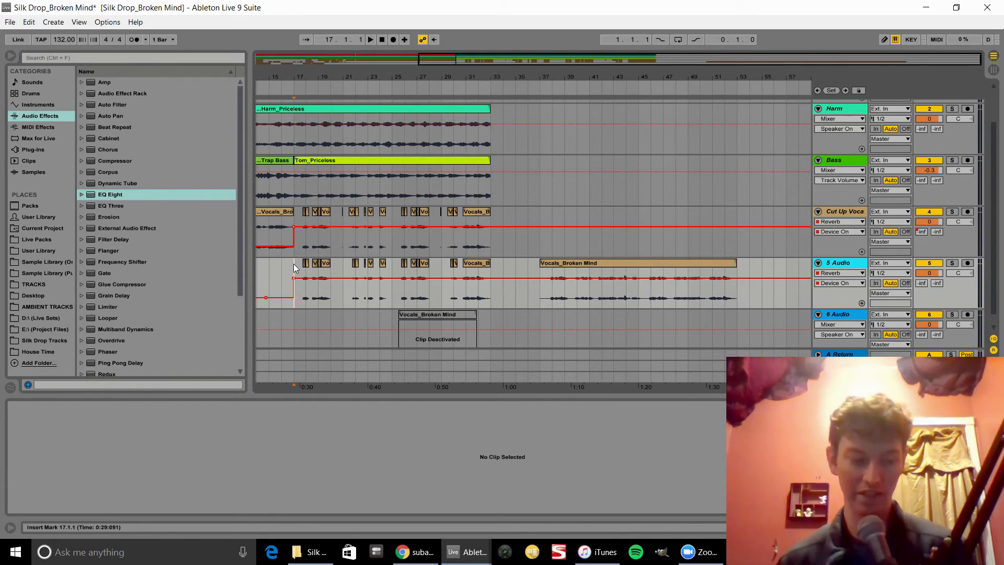
{"action": "key", "text": "space"}
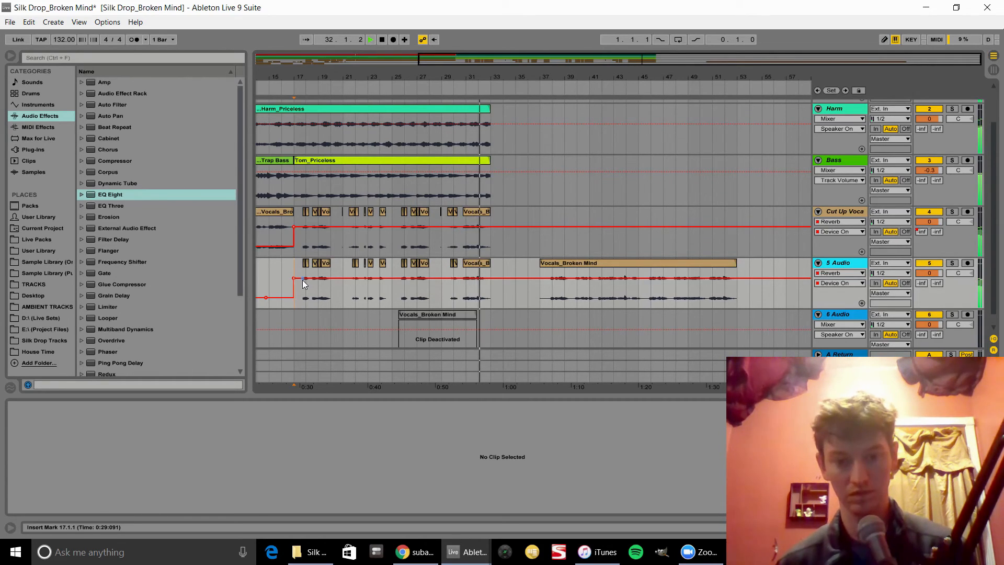
{"action": "key", "text": "space"}
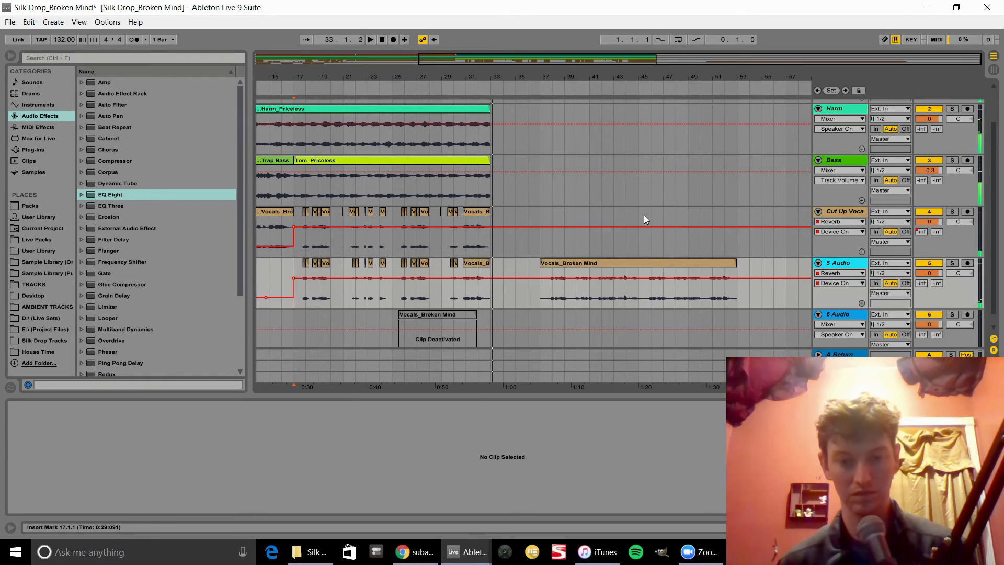
{"action": "scroll", "coordinate": [313, 270], "scroll_direction": "down", "scroll_amount": 1}
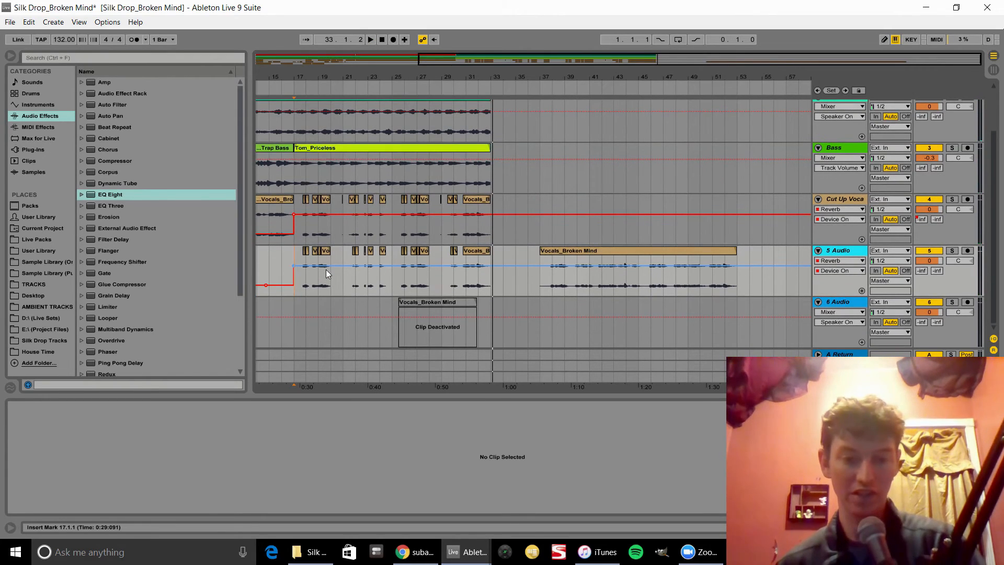
{"action": "left_click", "coordinate": [619, 253]}
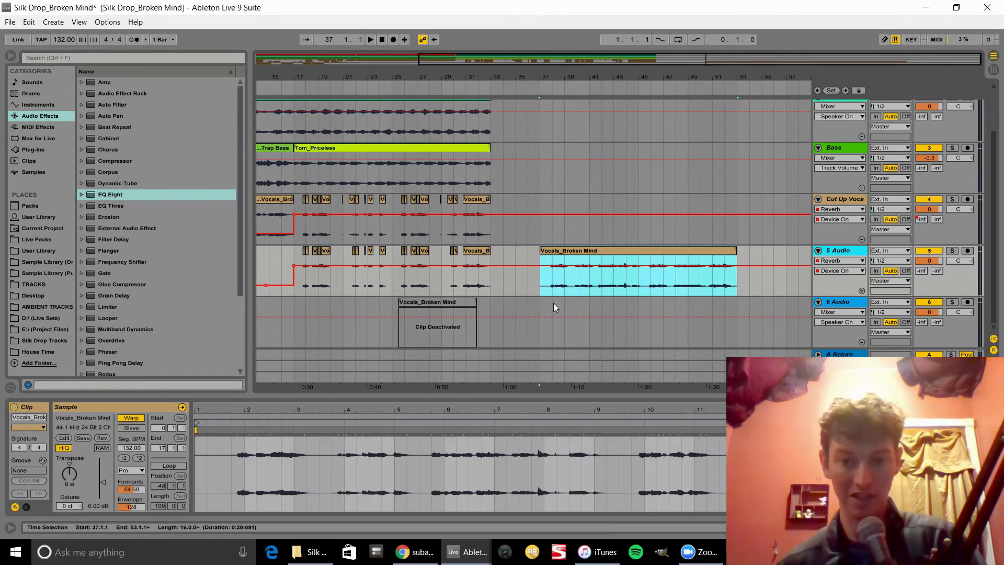
{"action": "left_click", "coordinate": [582, 290]}
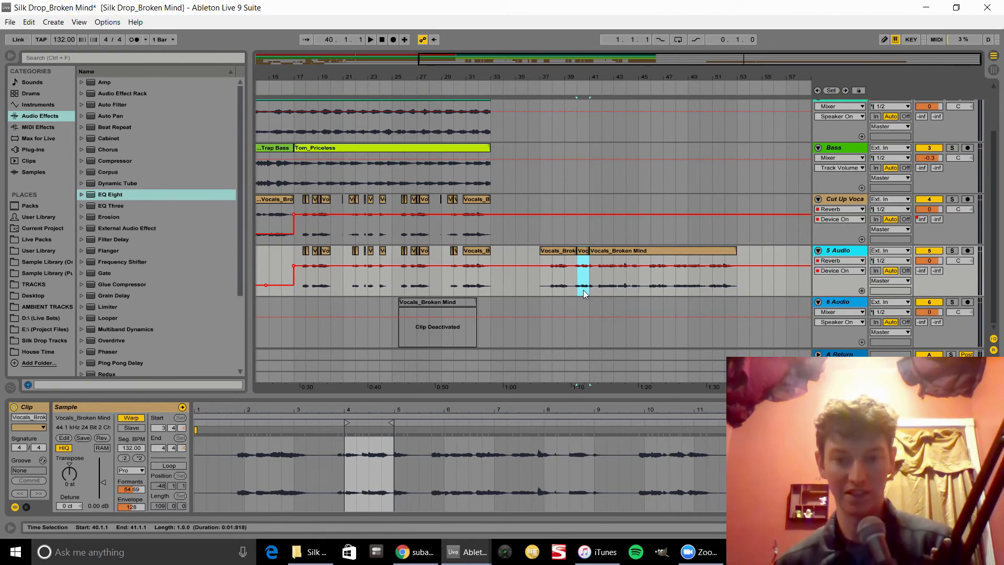
{"action": "left_click", "coordinate": [594, 250]}
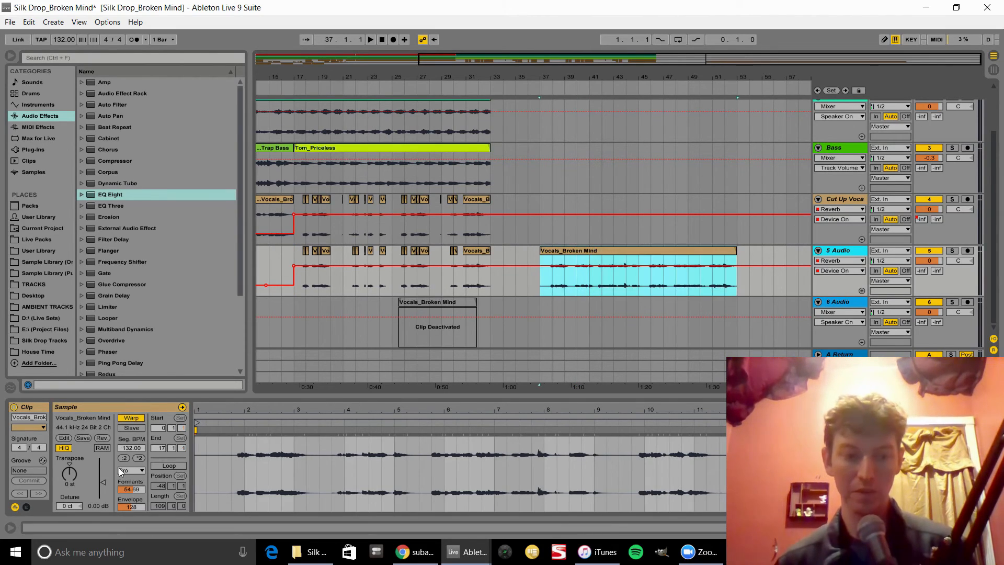
Step: Stretch the bar-37 clip on the 5 Audio track to double length at 264 segment BPM
{"action": "left_click", "coordinate": [137, 459]}
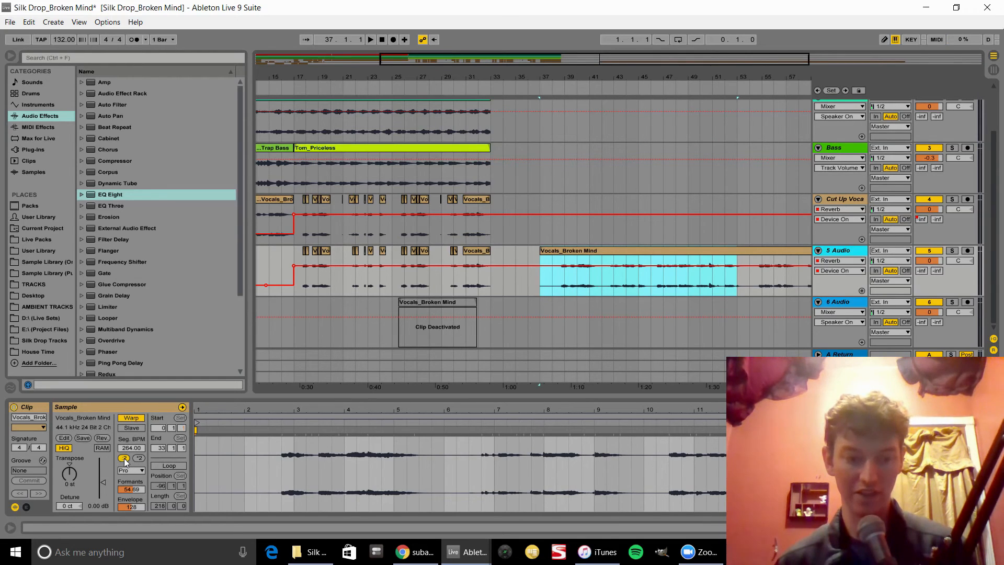
{"action": "left_click", "coordinate": [124, 458]}
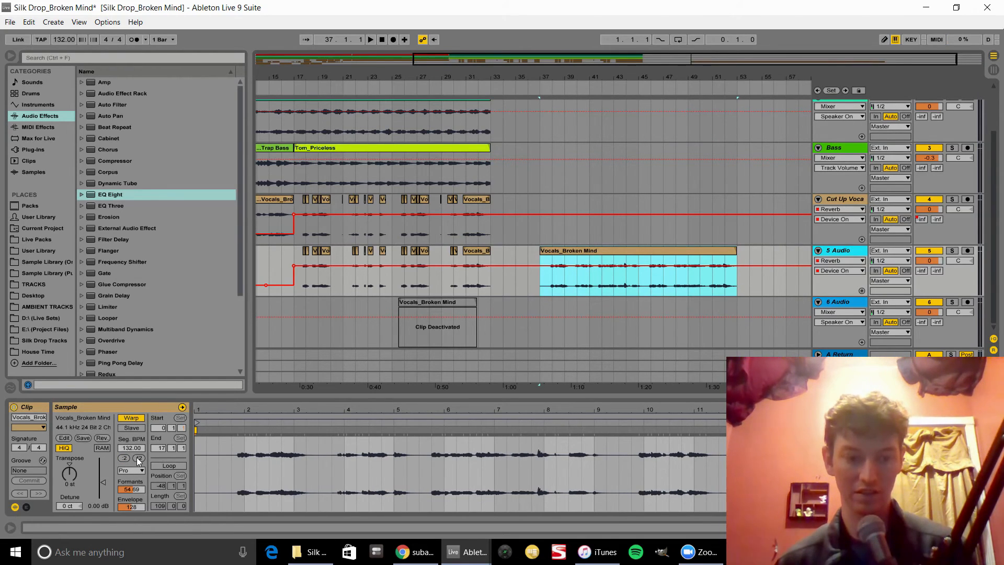
{"action": "left_click", "coordinate": [138, 459]}
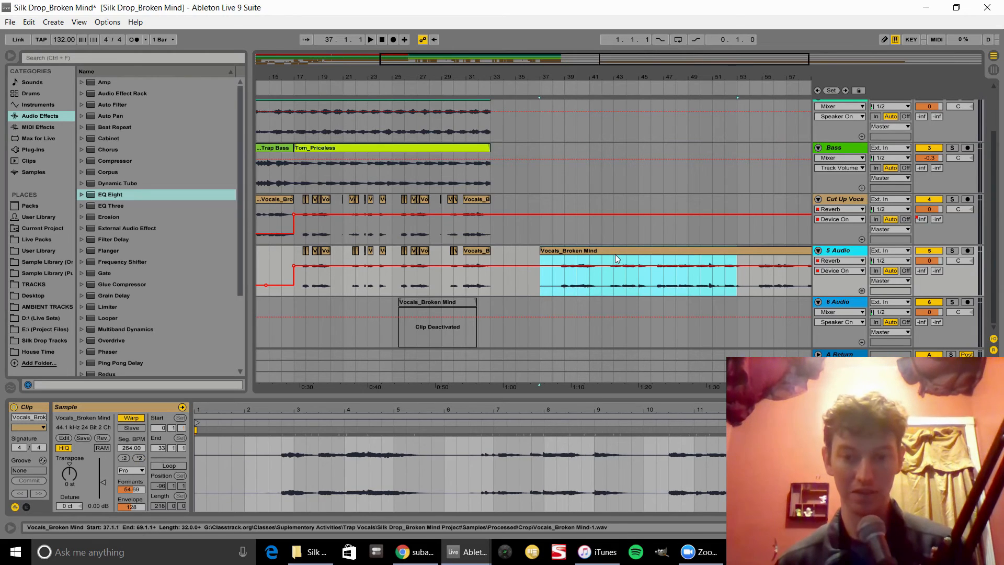
Step: Move the stretched vocal clip from the 5 Audio track onto the 6 Audio track starting at bar 17
{"action": "left_click_drag", "start_coordinate": [615, 250], "coordinate": [368, 340]}
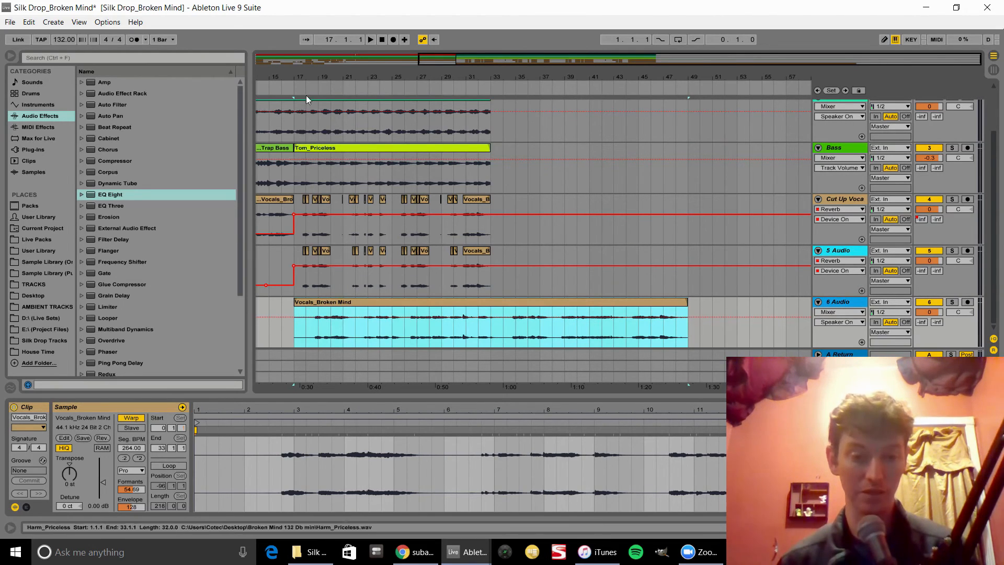
{"action": "left_click_drag", "start_coordinate": [303, 79], "coordinate": [317, 100]}
Step: Split the 6 Audio clip at bar 18.4 and slide the remaining part back to start near bar 17.4
{"action": "left_click", "coordinate": [351, 329]}
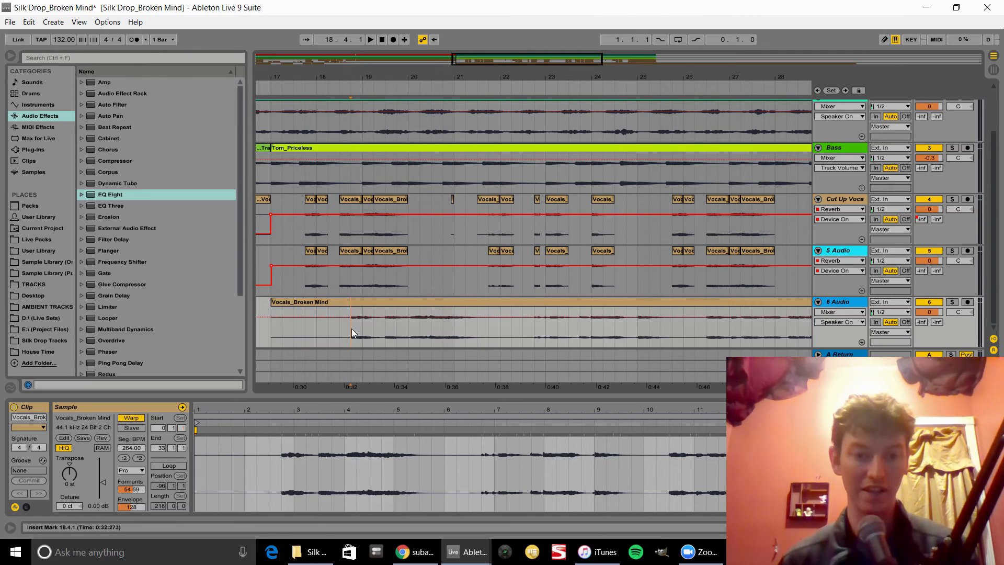
{"action": "key", "text": "ctrl+e"}
{"action": "left_click_drag", "start_coordinate": [365, 302], "coordinate": [323, 308]}
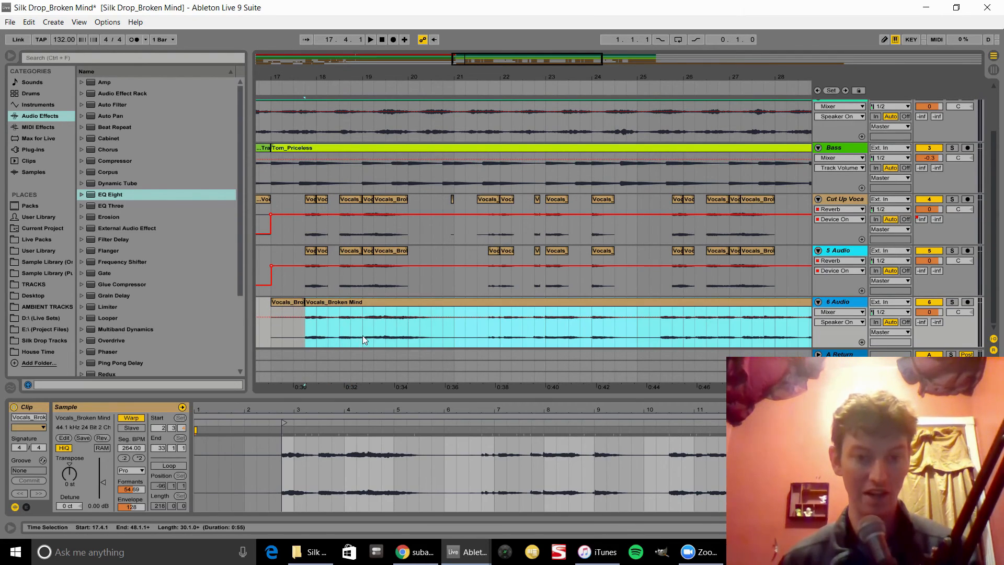
Step: Inspect the vocal chunks around bars 19 and 24 on the 5 Audio track
{"action": "left_click", "coordinate": [355, 255]}
{"action": "left_click", "coordinate": [371, 250]}
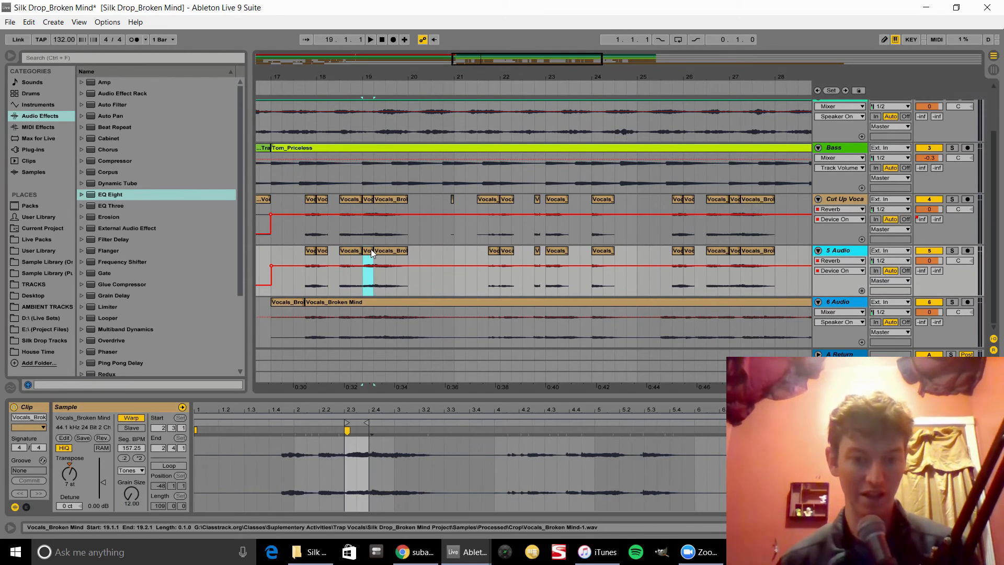
{"action": "left_click", "coordinate": [388, 253]}
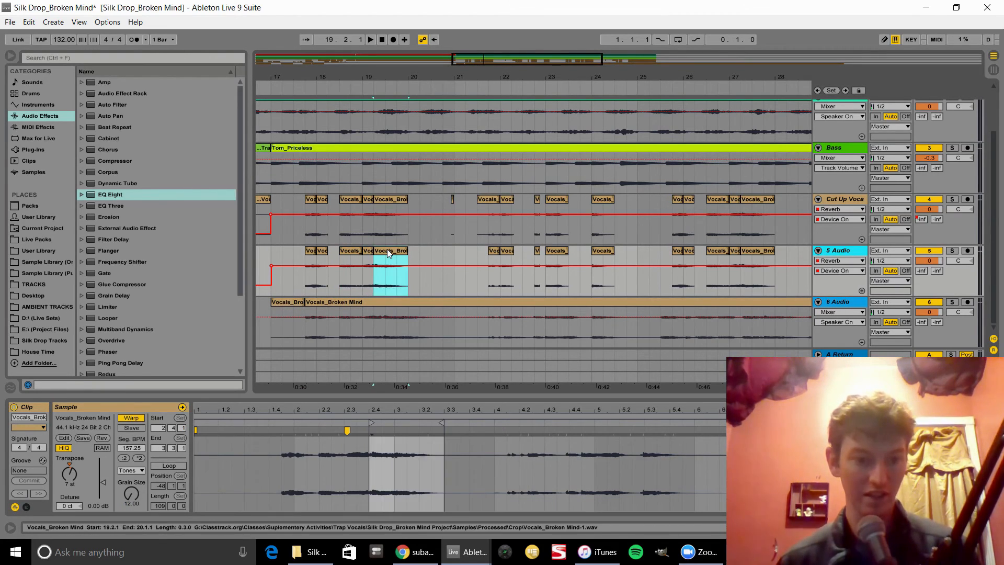
{"action": "left_click", "coordinate": [600, 257]}
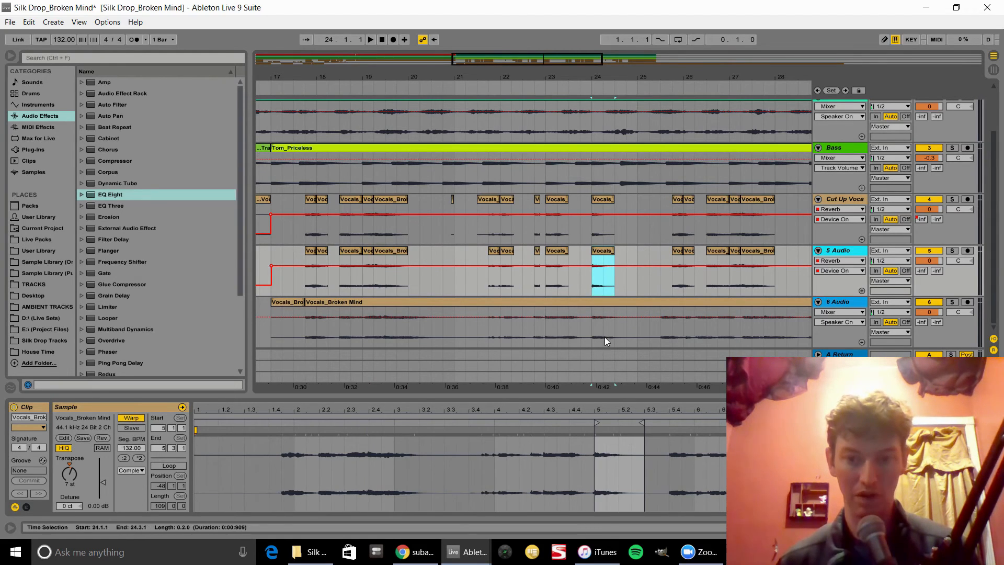
Step: Solo the 6 Audio track and audition the section from bar 24 to bar 25
{"action": "left_click_drag", "start_coordinate": [597, 334], "coordinate": [632, 331]}
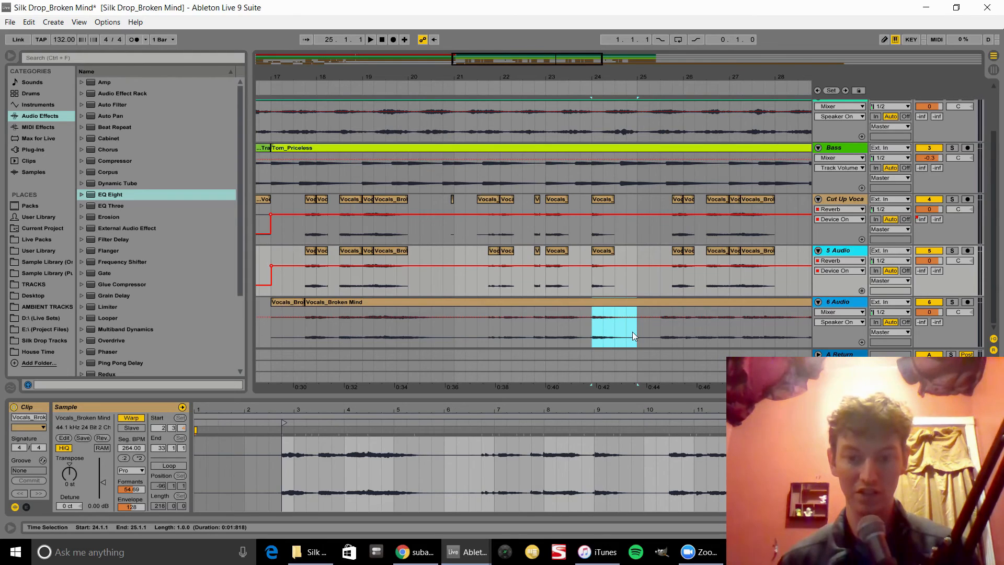
{"action": "left_click", "coordinate": [951, 303]}
{"action": "key", "text": "space"}
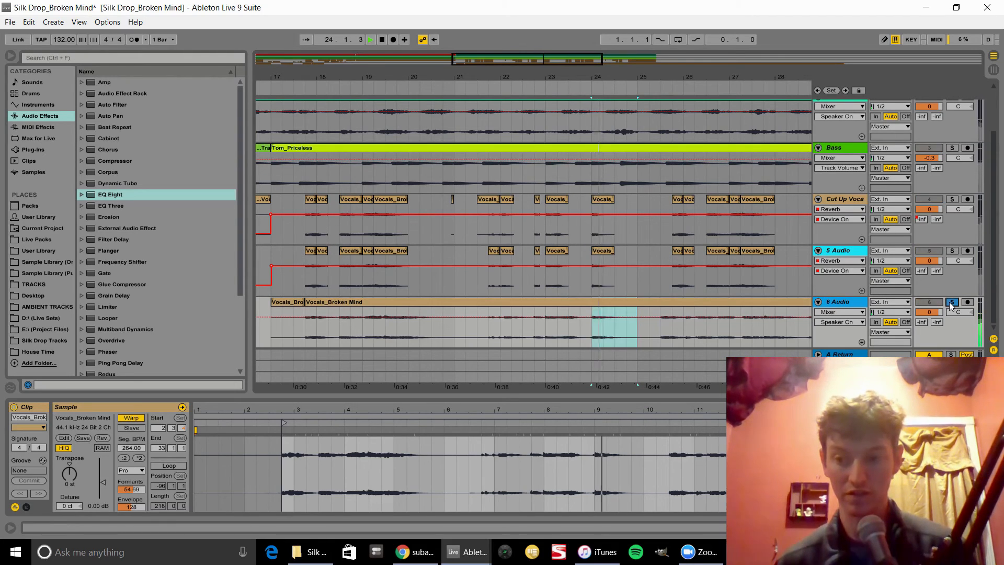
{"action": "key", "text": "space"}
{"action": "left_click", "coordinate": [951, 302]}
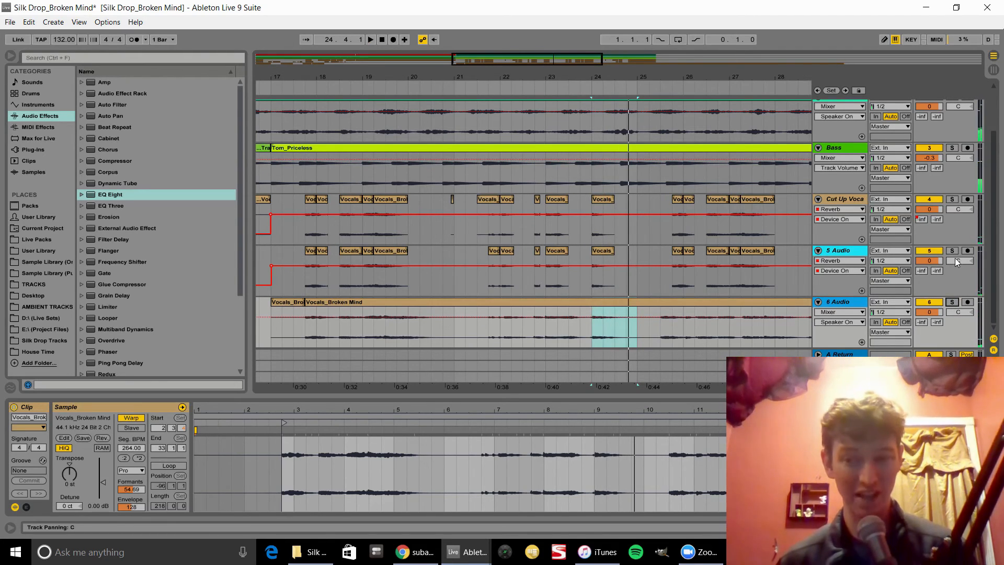
Step: Split out the bar-24 section of the 6 Audio clip and halve its stretched length
{"action": "left_click_drag", "start_coordinate": [625, 339], "coordinate": [585, 325]}
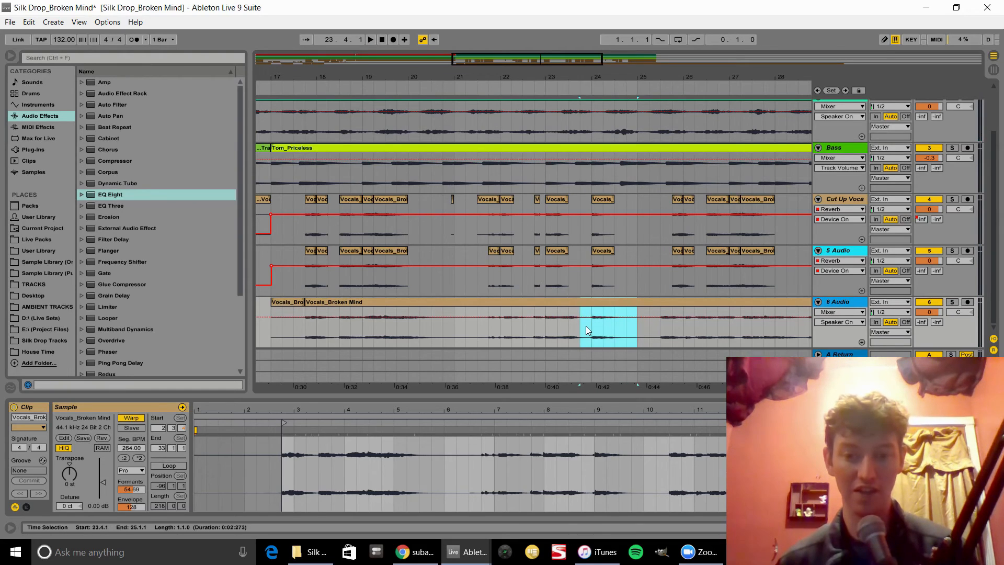
{"action": "key", "text": "ctrl+e"}
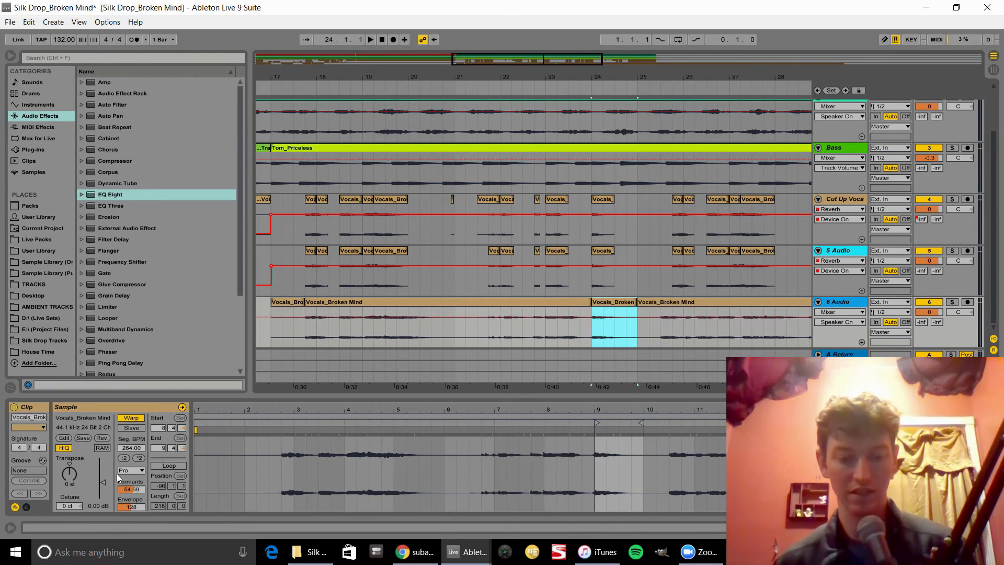
{"action": "left_click", "coordinate": [124, 459]}
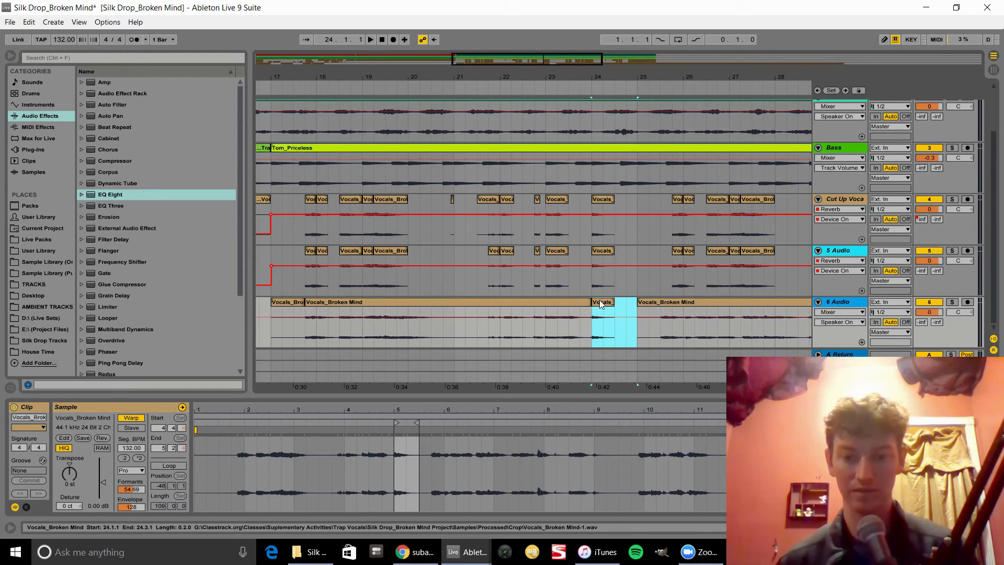
Step: Solo the 6 Audio track and play back the shortened bar-24 chunk
{"action": "key", "text": "space"}
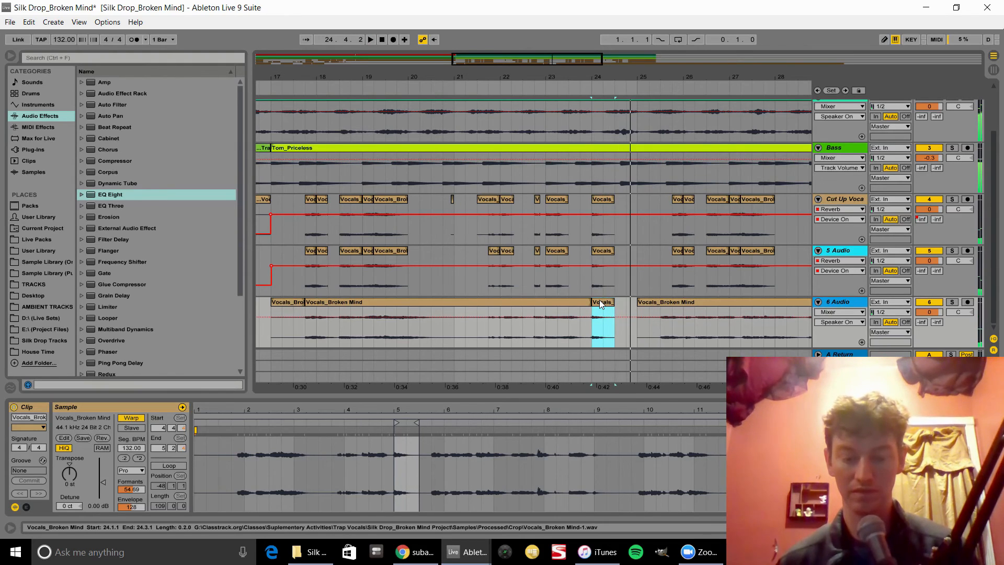
{"action": "left_click", "coordinate": [949, 304]}
{"action": "key", "text": "space"}
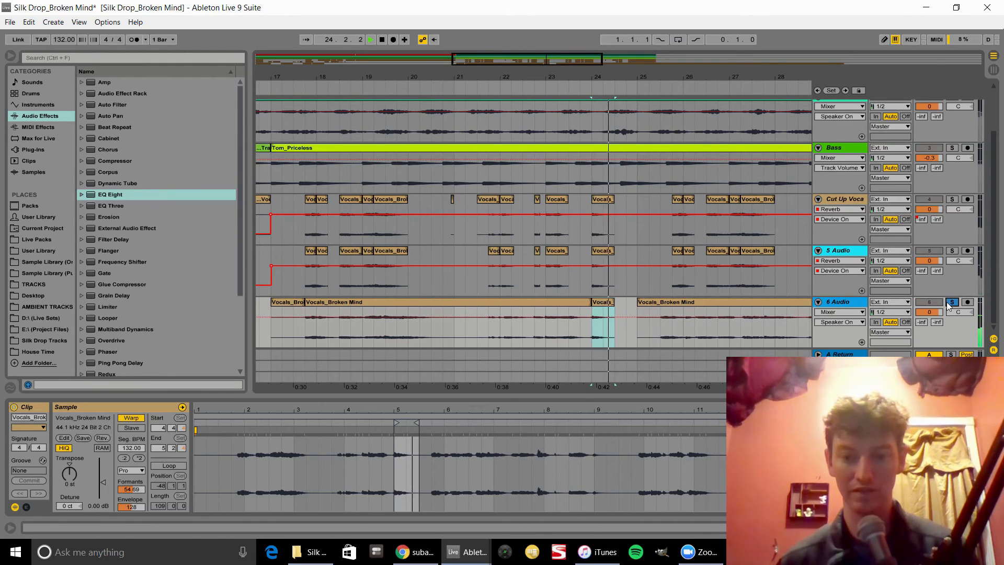
{"action": "key", "text": "space"}
{"action": "left_click", "coordinate": [949, 305]}
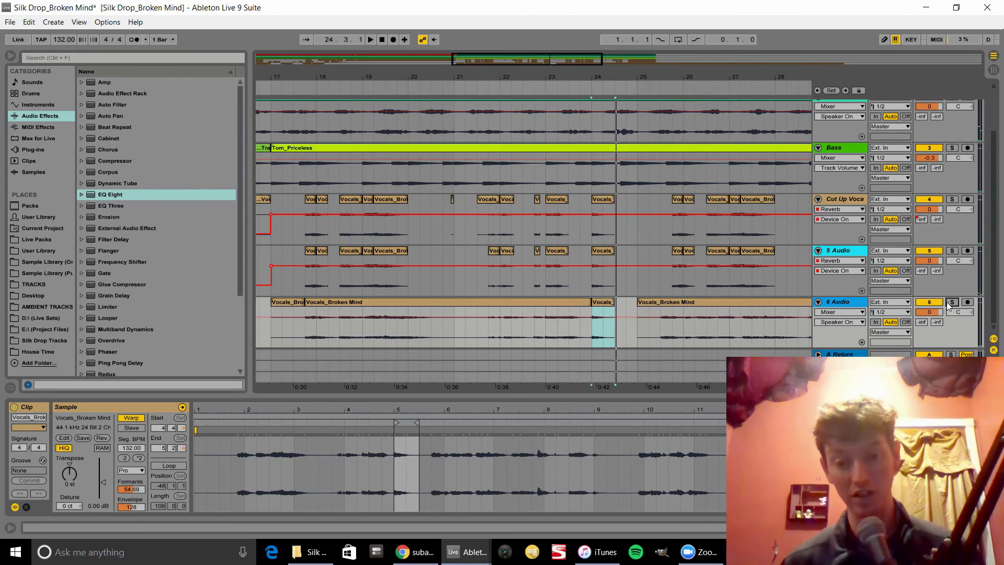
Step: Select and delete all clips on the 6 Audio track from bar 17 onward
{"action": "left_click_drag", "start_coordinate": [577, 78], "coordinate": [476, 121]}
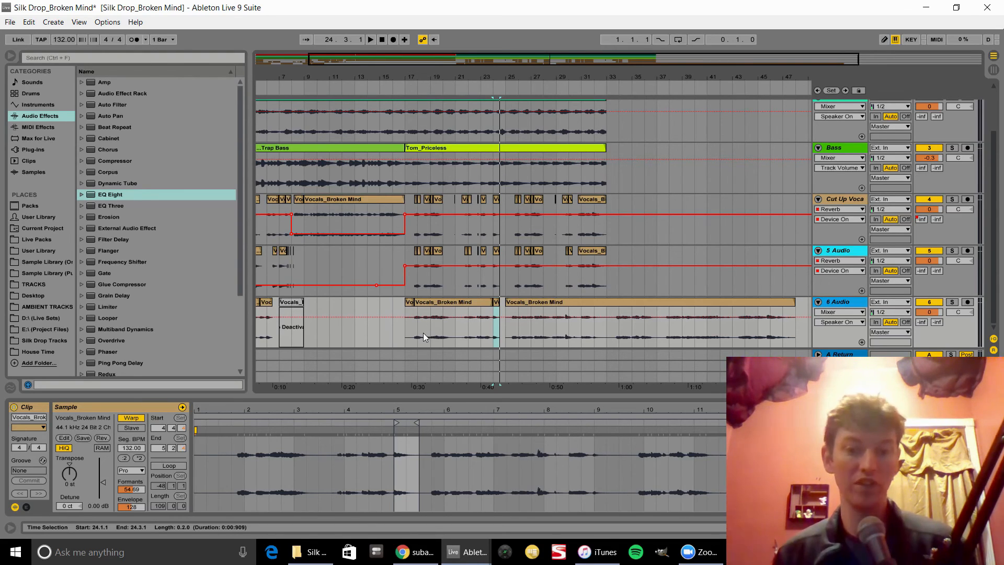
{"action": "left_click", "coordinate": [529, 299]}
{"action": "left_click", "coordinate": [410, 310], "text": "shift"}
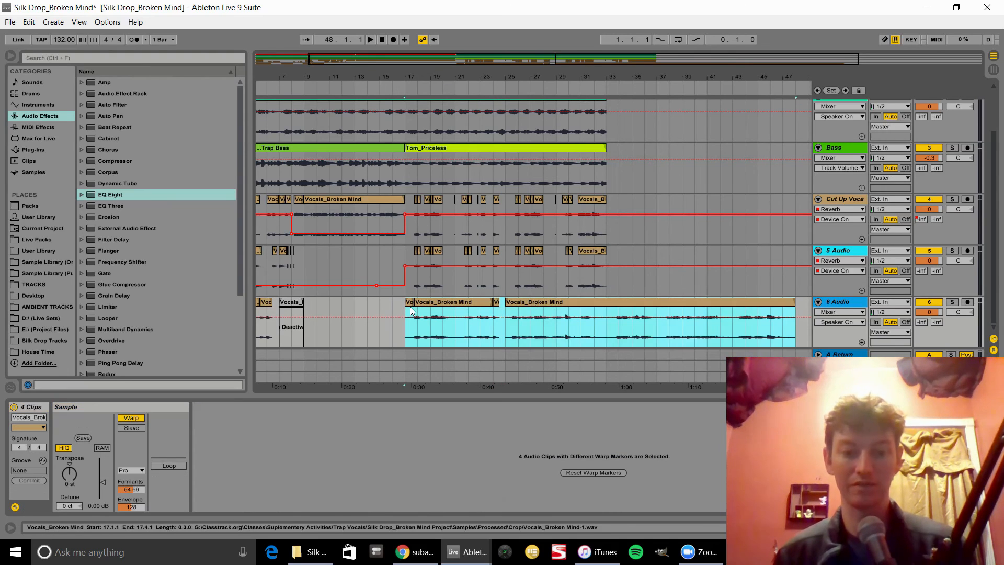
{"action": "key", "text": "Delete"}
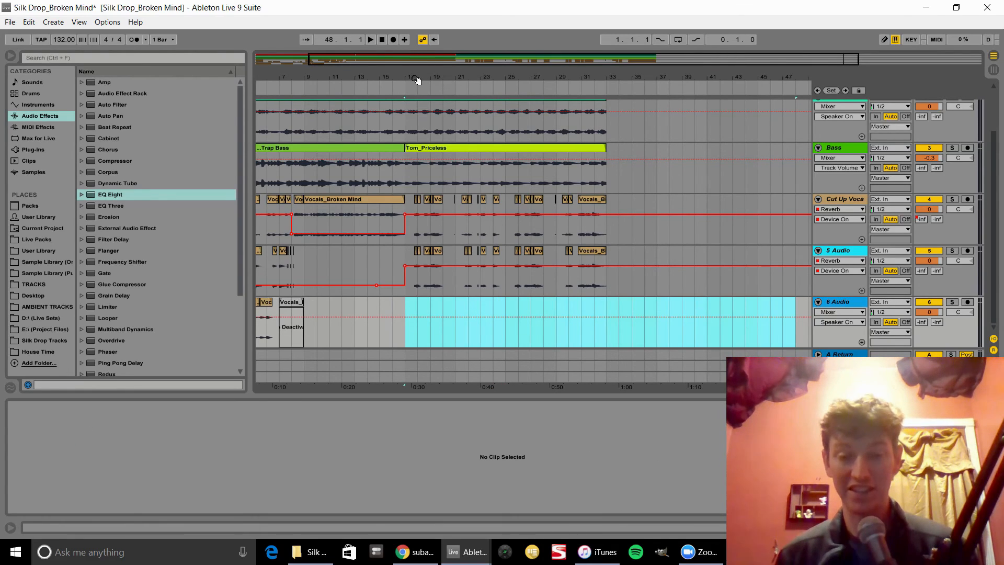
{"action": "left_click_drag", "start_coordinate": [416, 80], "coordinate": [416, 50]}
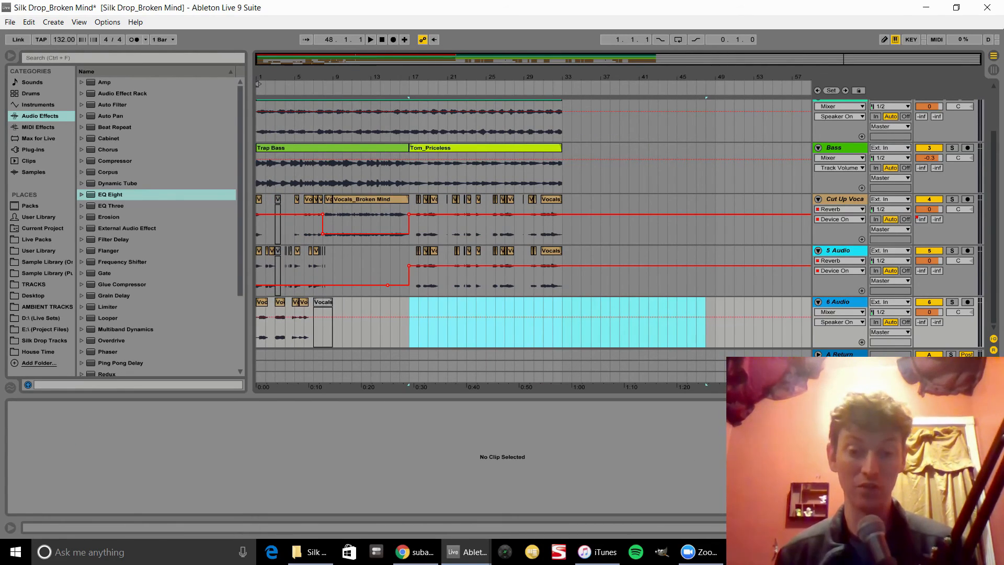